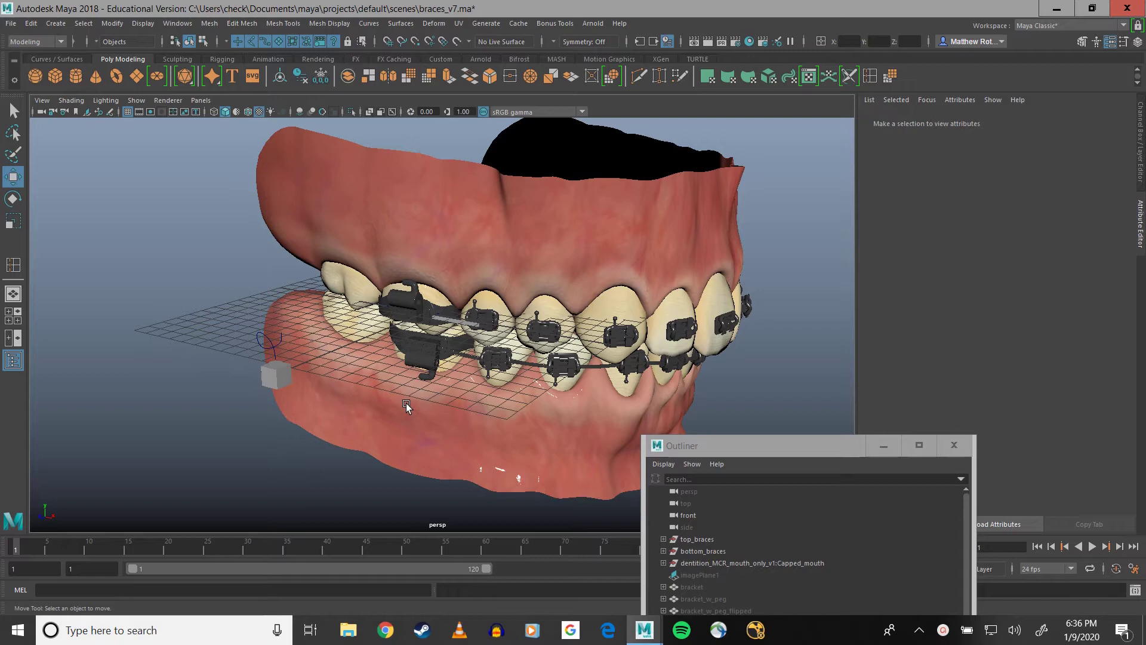
# Step: Examine the upper molar anchor and its hook up close, with the anchor's smooth mesh preview turned off
pyautogui.keyDown('alt'); pyautogui.moveTo(418, 370); pyautogui.dragTo(376, 370); pyautogui.keyUp('alt')
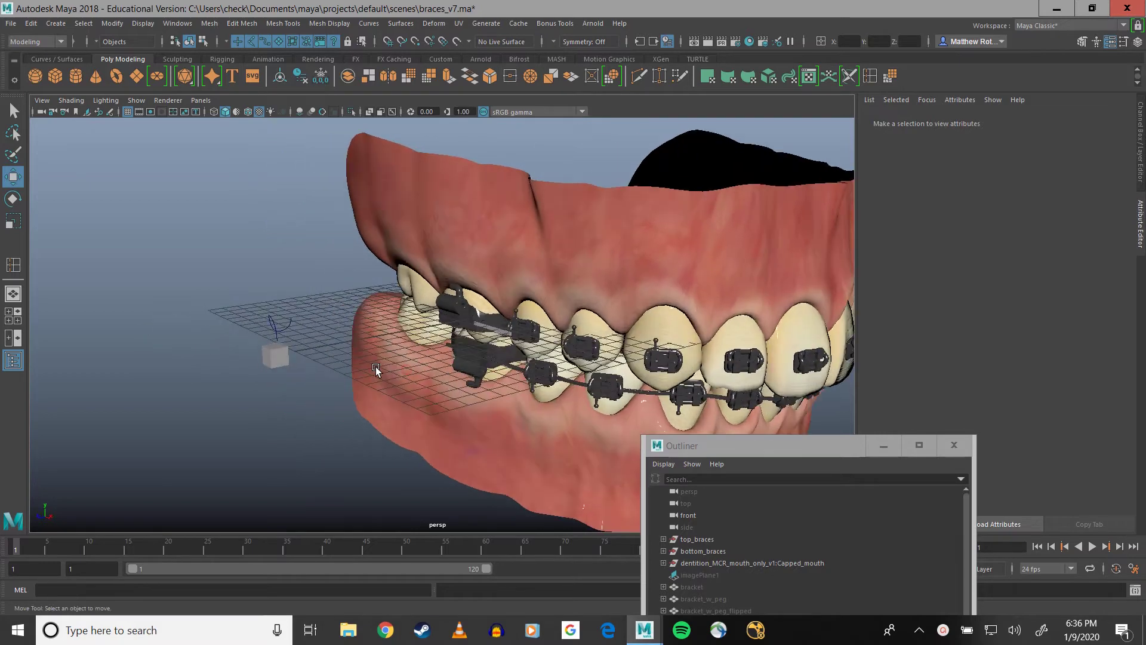
pyautogui.keyDown('alt'); pyautogui.moveTo(424, 325); pyautogui.dragTo(291, 308); pyautogui.keyUp('alt')
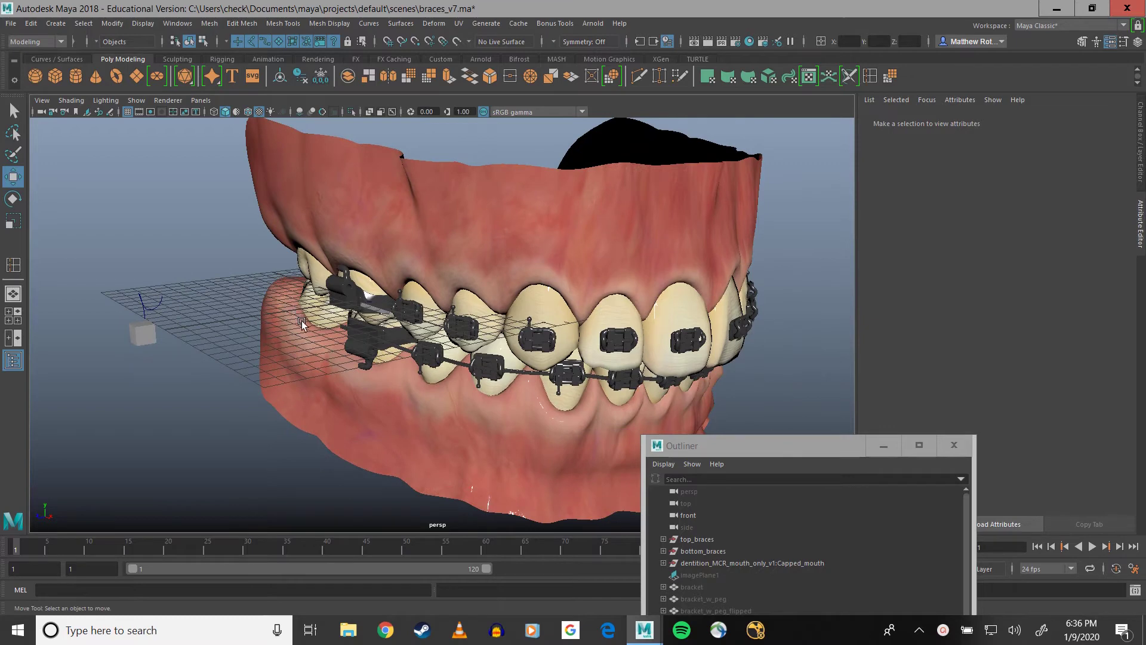
pyautogui.keyDown('alt'); pyautogui.moveTo(281, 317); pyautogui.dragTo(437, 343); pyautogui.keyUp('alt')
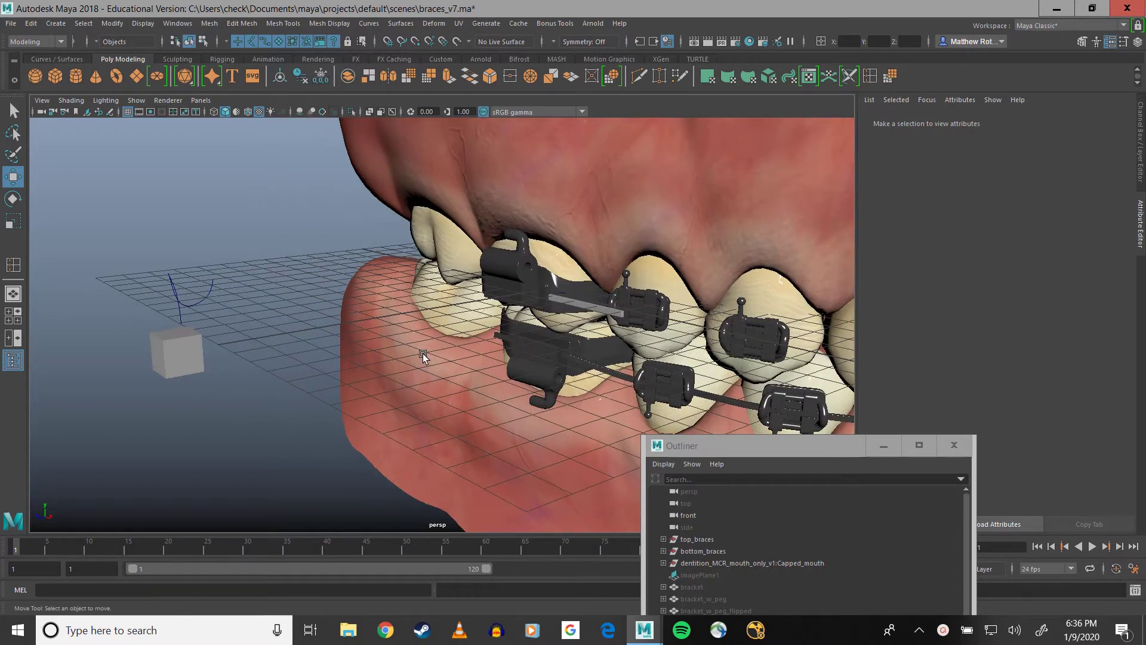
pyautogui.keyDown('alt'); pyautogui.moveTo(286, 345); pyautogui.dragTo(335, 357); pyautogui.keyUp('alt')
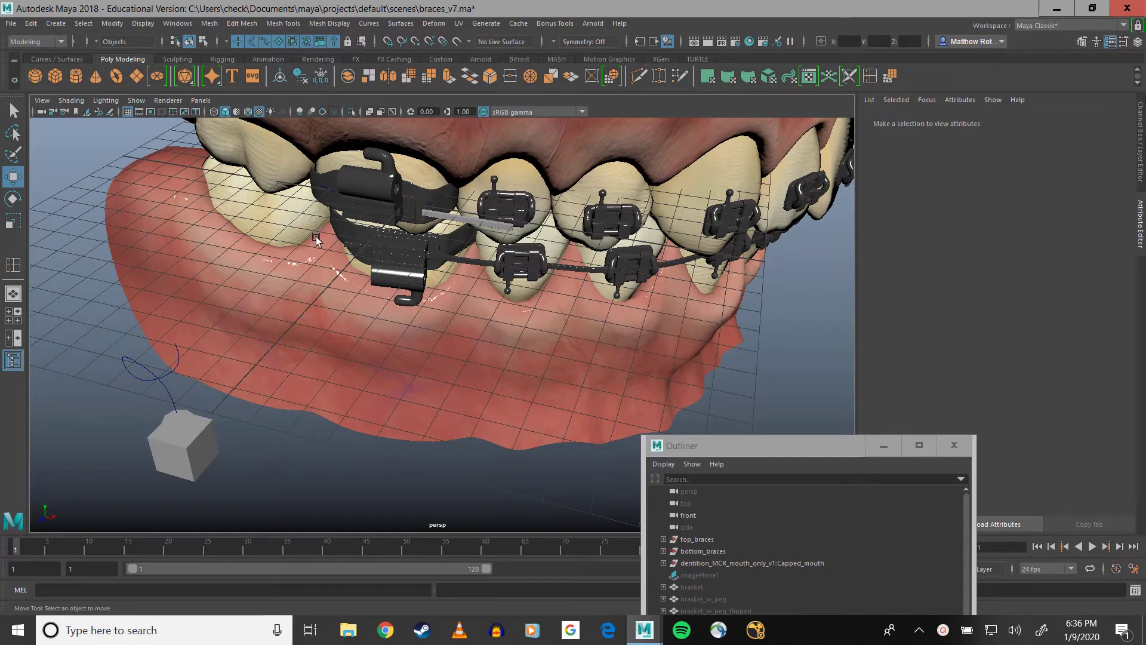
pyautogui.click(361, 192)
pyautogui.press('f')
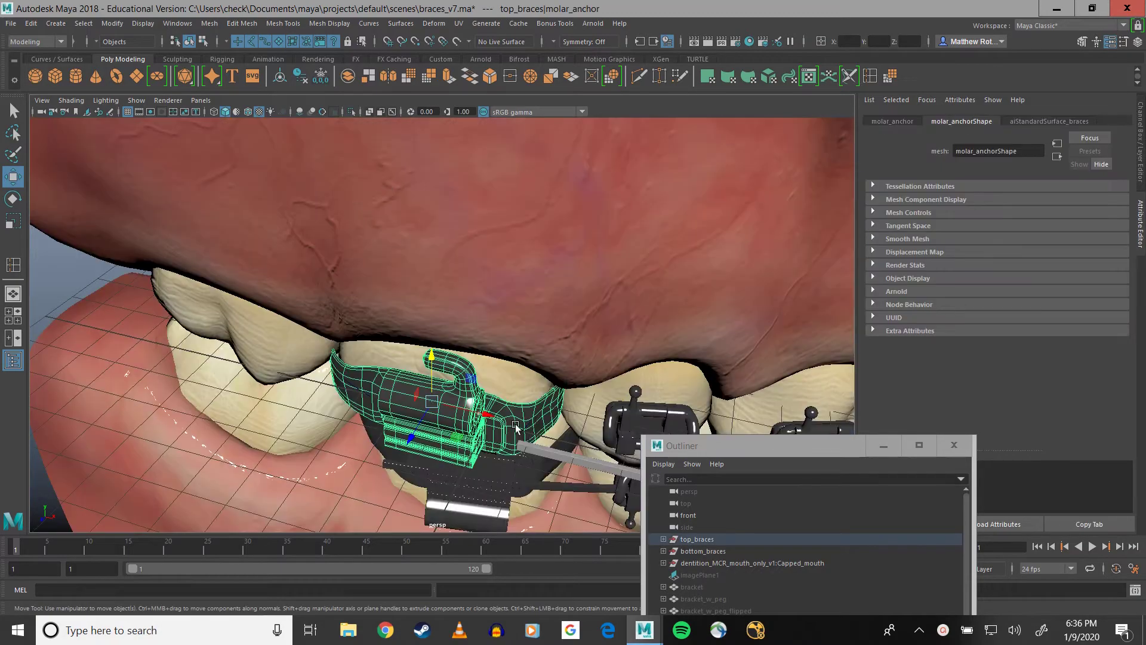
pyautogui.keyDown('alt'); pyautogui.moveTo(528, 452); pyautogui.dragTo(434, 330); pyautogui.keyUp('alt')
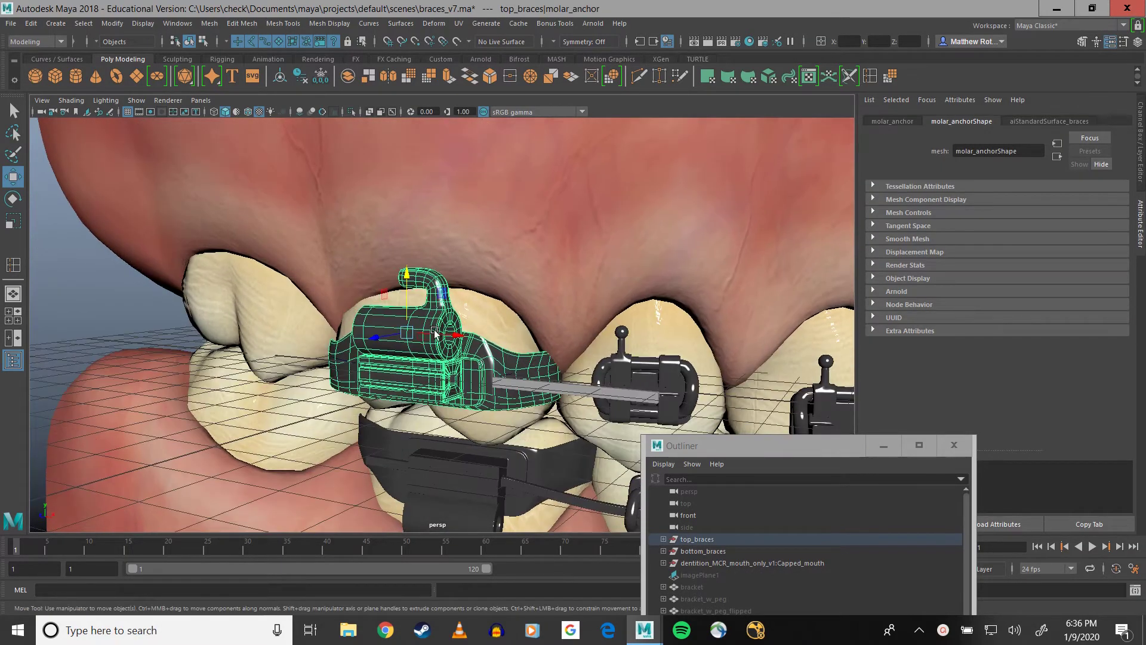
pyautogui.scroll(5, 434, 333)
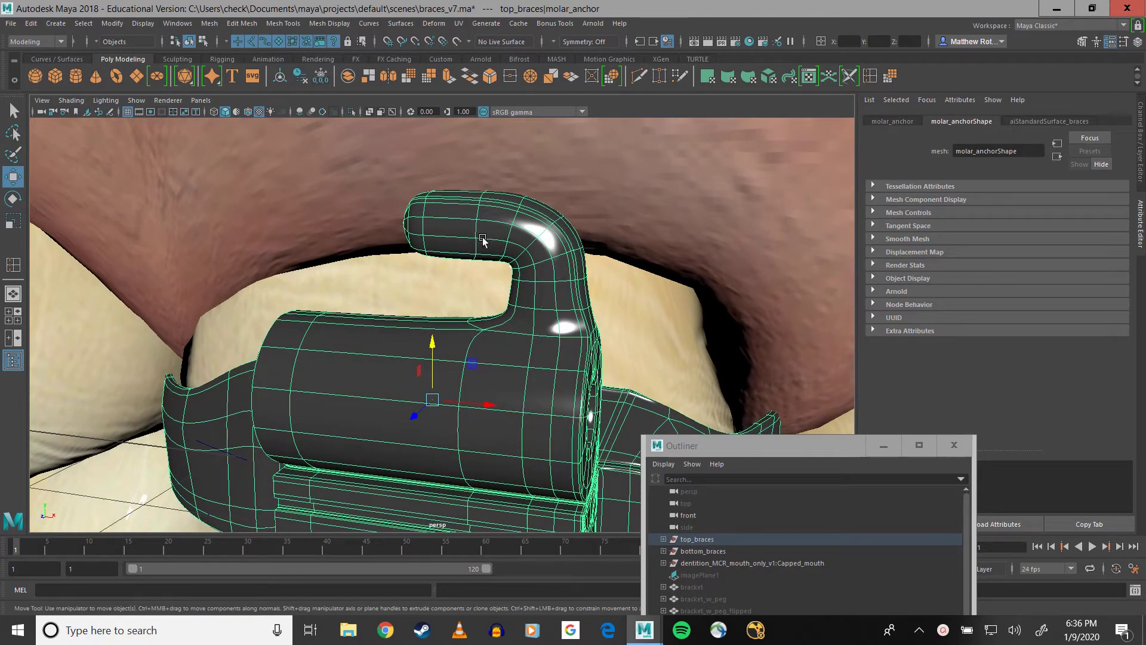
pyautogui.press('1')
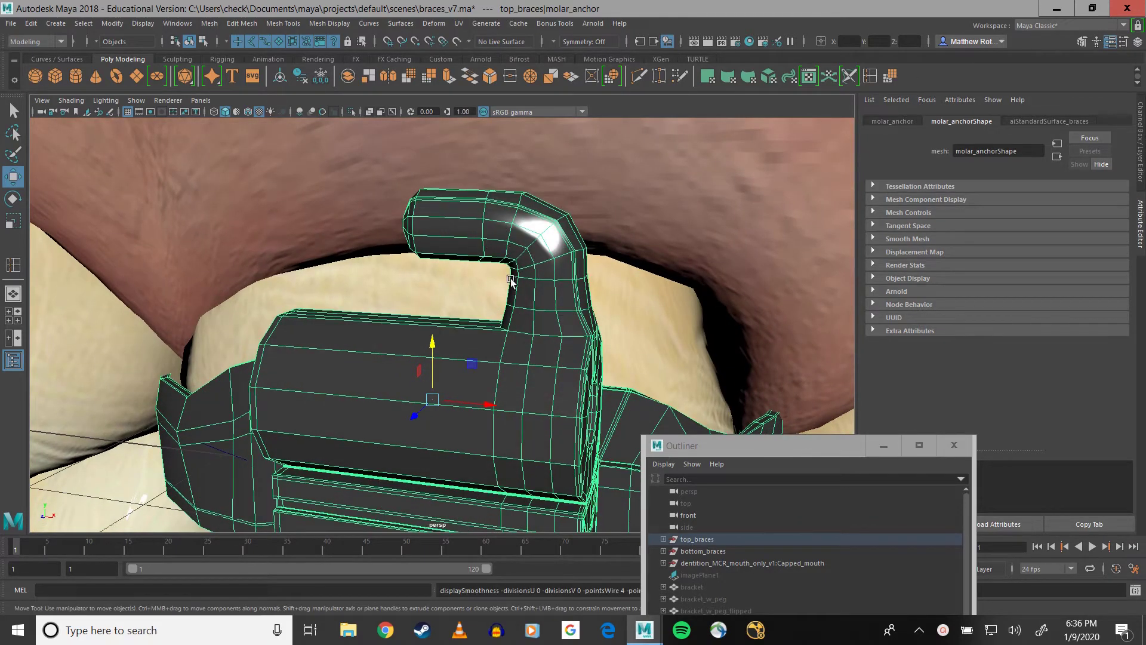
pyautogui.scroll(-8, 580, 389)
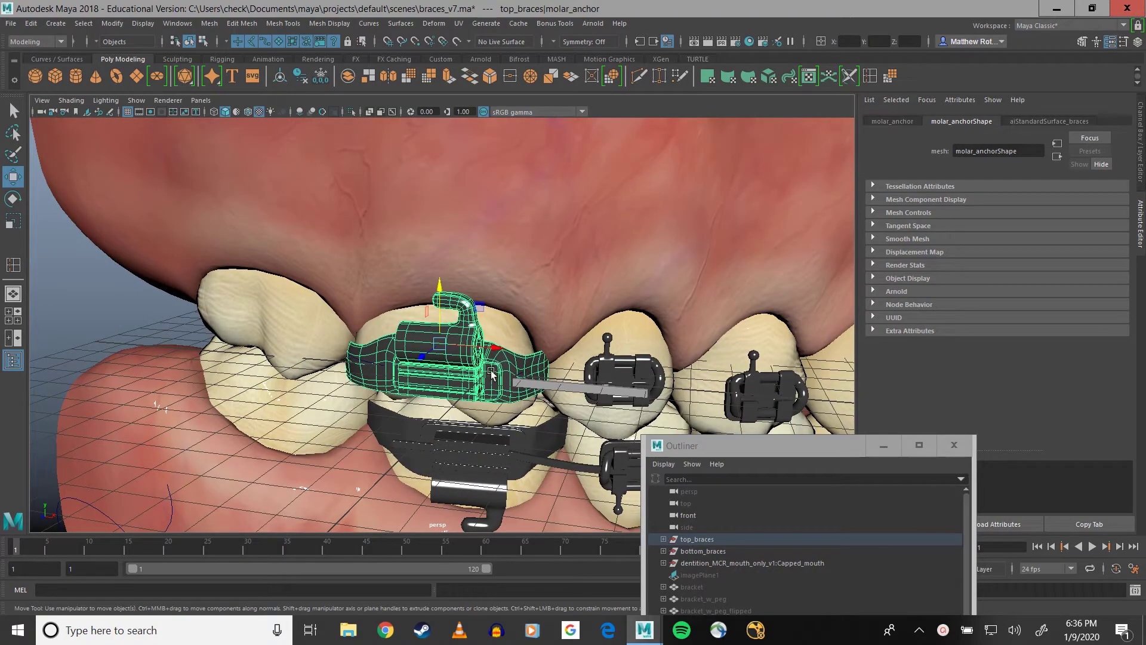
pyautogui.keyDown('alt'); pyautogui.moveTo(467, 381); pyautogui.dragTo(378, 307); pyautogui.keyUp('alt')
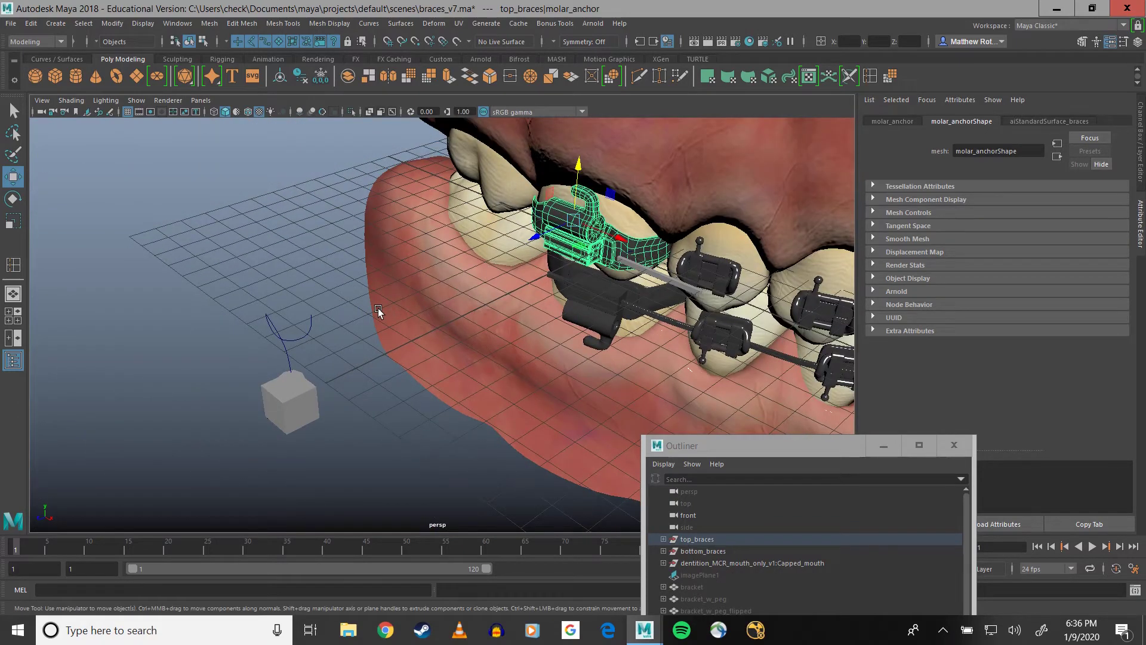
# Step: Select the lower archwire and examine how it runs through the brackets along the bottom teeth
pyautogui.keyDown('alt'); pyautogui.moveTo(378, 308); pyautogui.dragTo(448, 308); pyautogui.keyUp('alt')
pyautogui.click(592, 333)
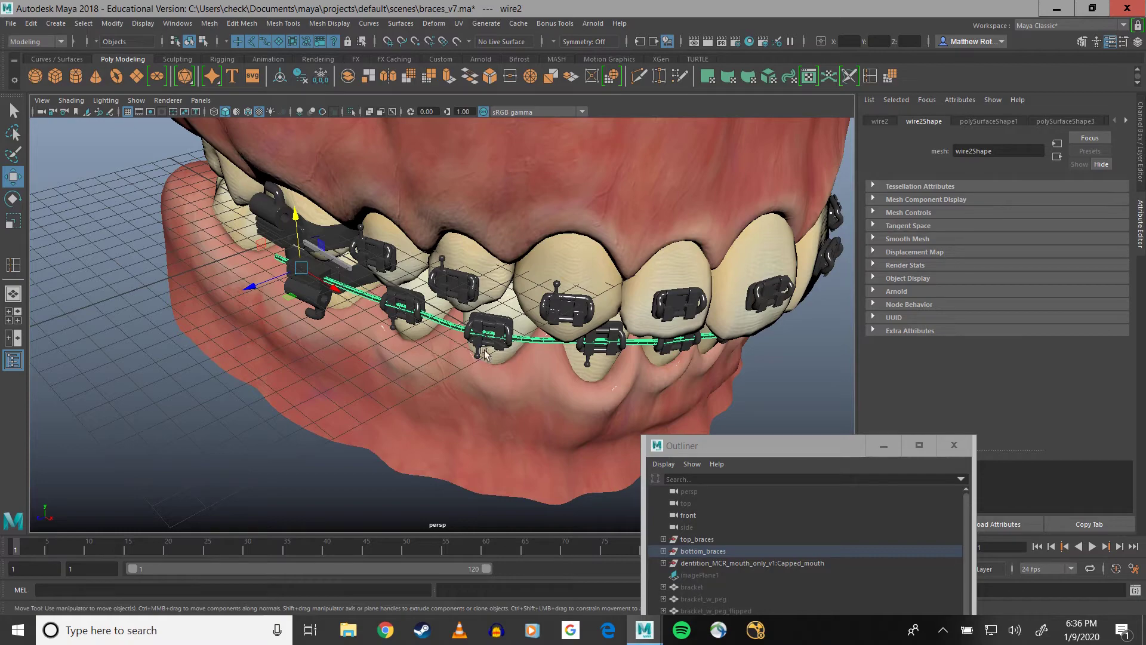
pyautogui.scroll(4, 465, 333)
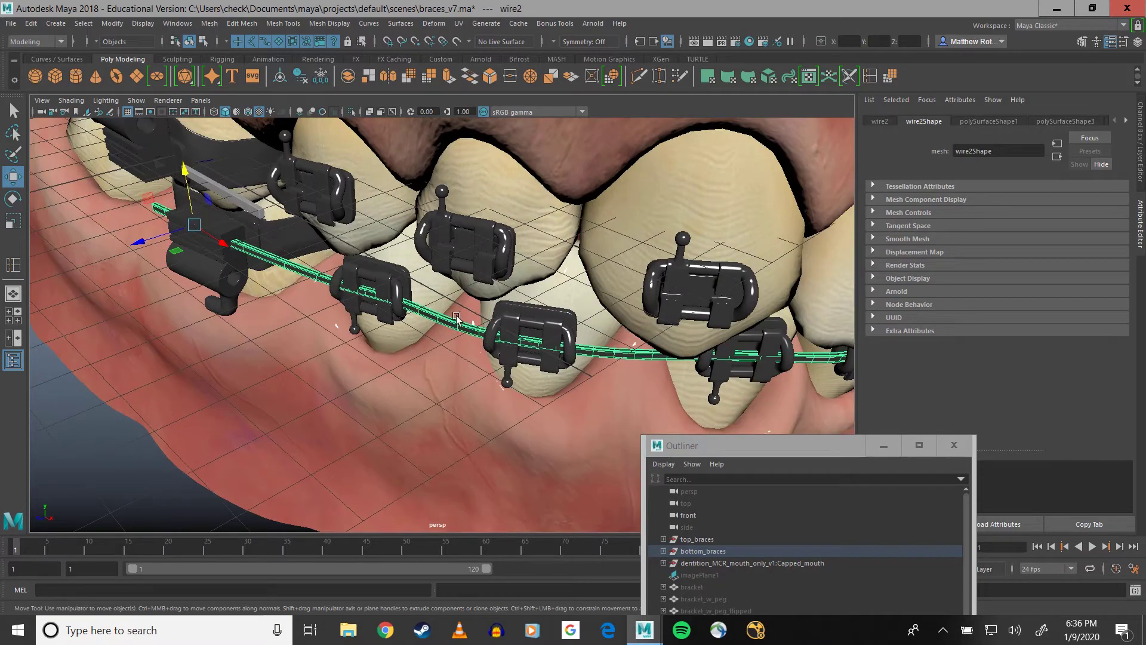
pyautogui.keyDown('alt'); pyautogui.moveTo(445, 331); pyautogui.dragTo(326, 306); pyautogui.keyUp('alt')
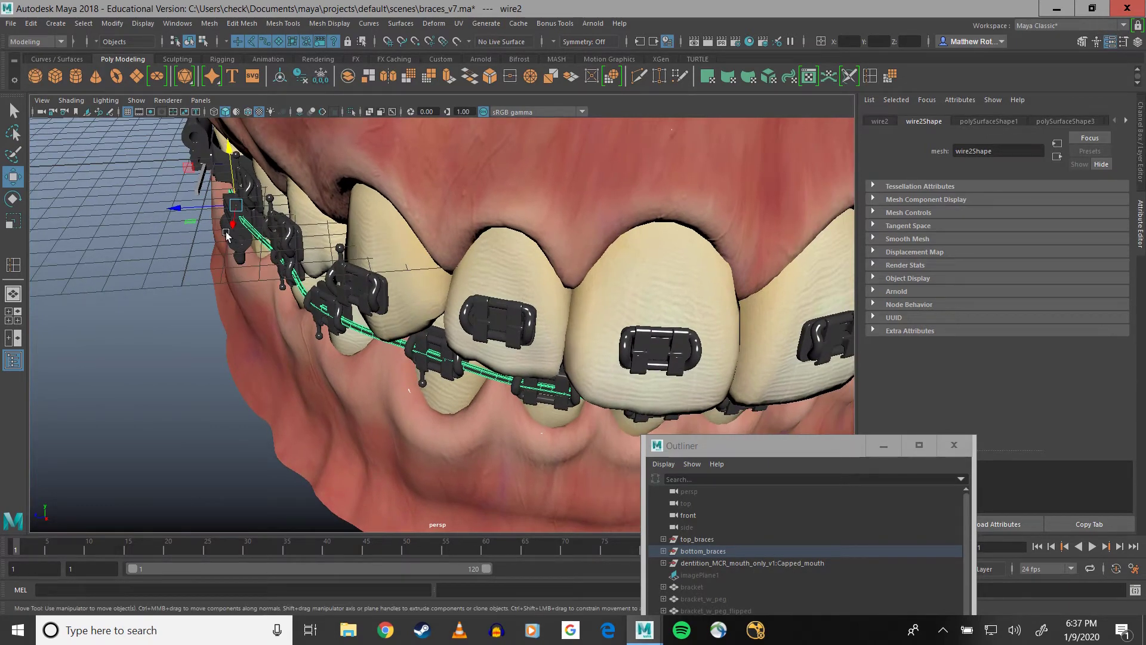
pyautogui.keyDown('alt'); pyautogui.moveTo(225, 234); pyautogui.dragTo(564, 277); pyautogui.keyUp('alt')
# Step: Select the four faces that form the octagonal patch on top of the cube, beneath the curve's end
pyautogui.click(402, 264)
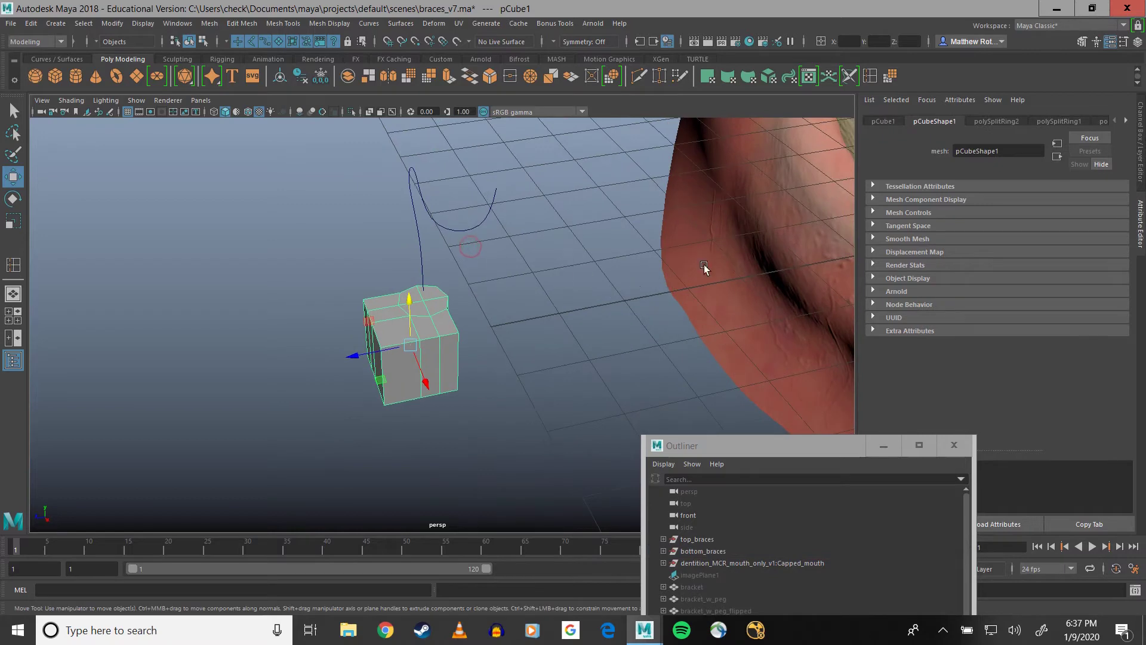
pyautogui.keyDown('alt'); pyautogui.moveTo(704, 268); pyautogui.dragTo(360, 300); pyautogui.keyUp('alt')
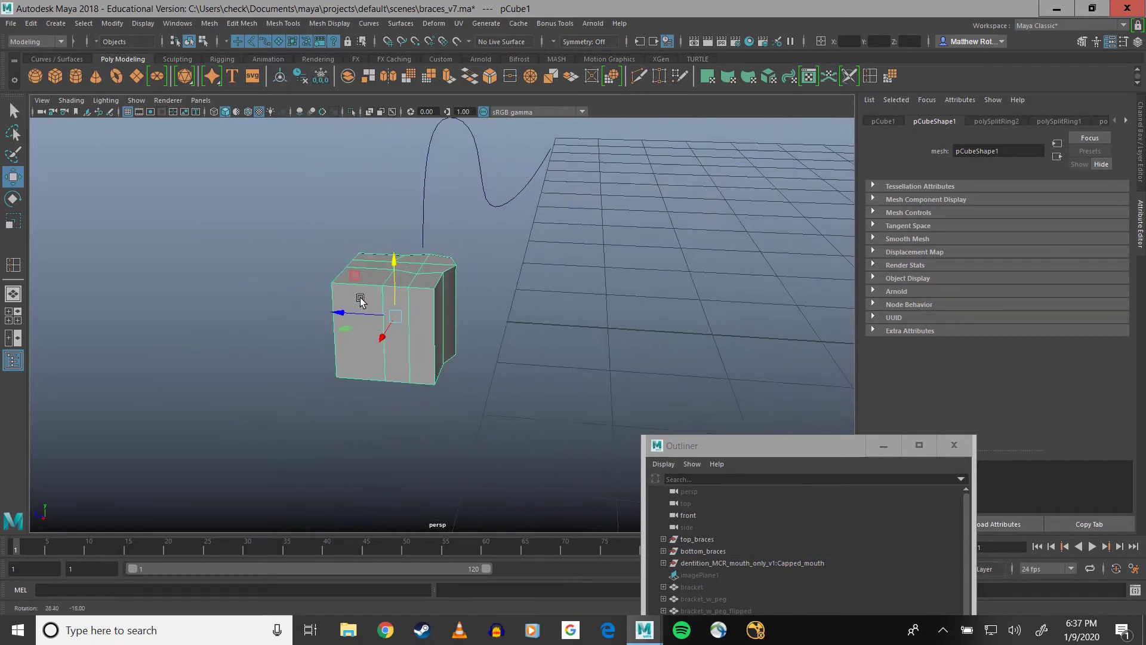
pyautogui.press('f')
pyautogui.scroll(-5, 477, 305)
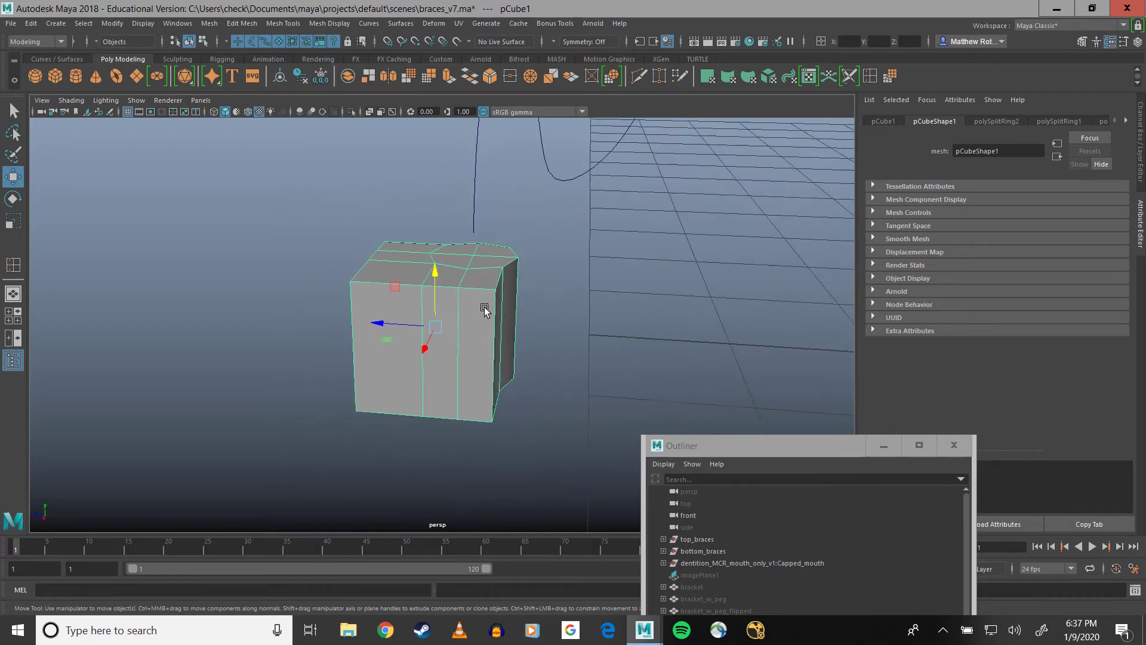
pyautogui.keyDown('alt'); pyautogui.moveTo(484, 308); pyautogui.dragTo(521, 287); pyautogui.keyUp('alt')
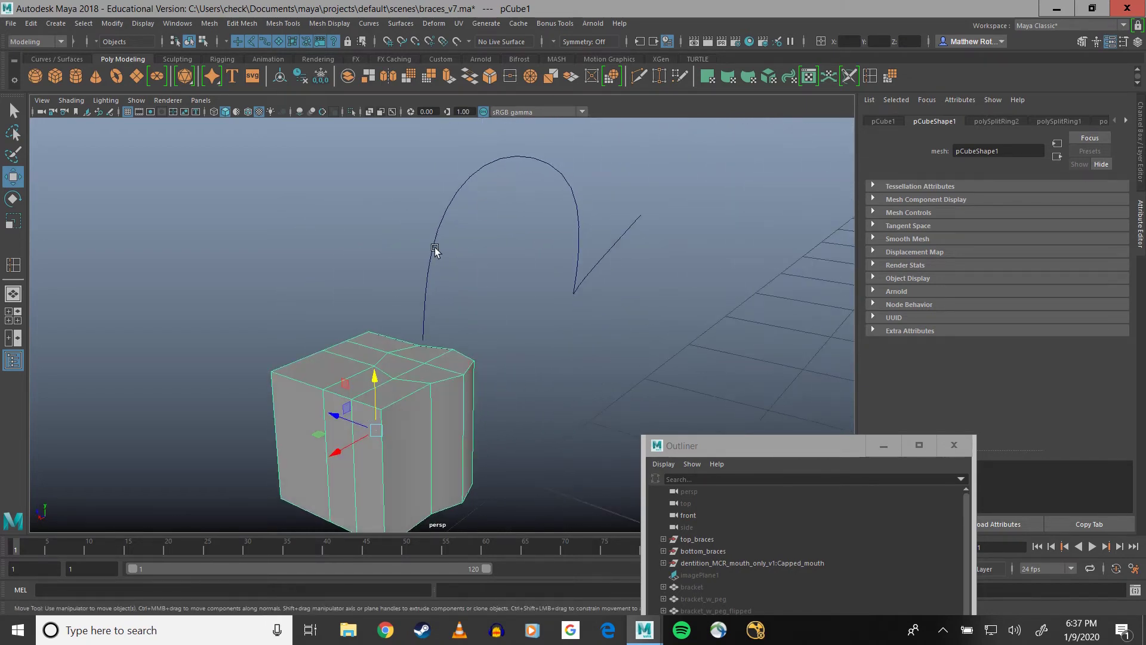
pyautogui.moveTo(426, 364); pyautogui.dragTo(432, 332, button='right')
pyautogui.click(423, 375)
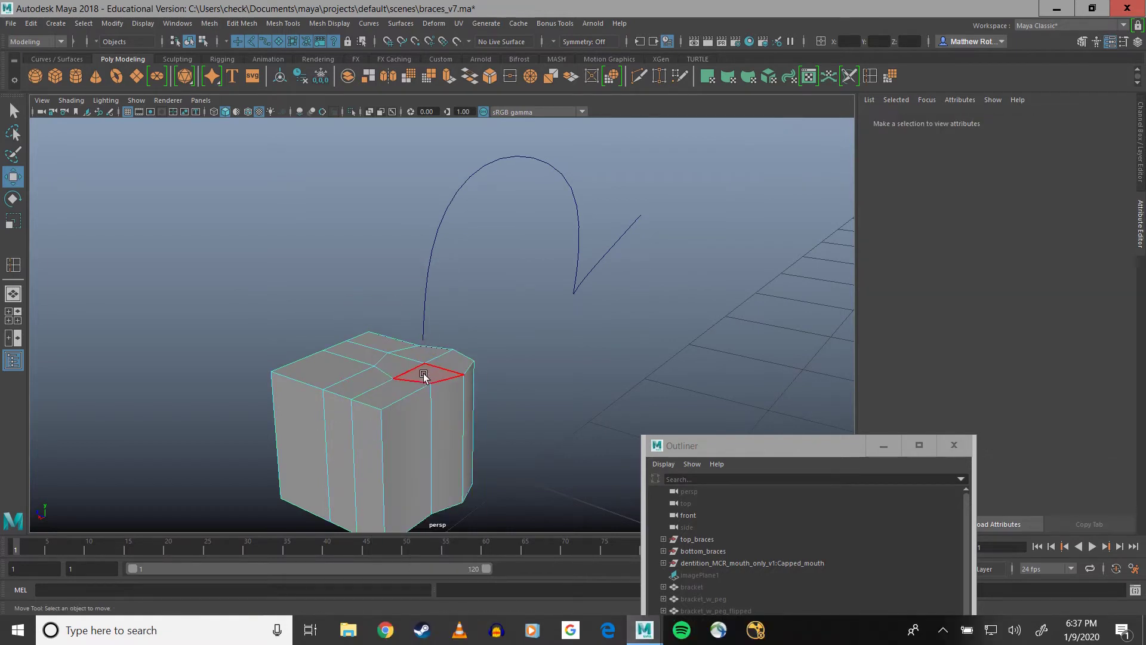
pyautogui.click(424, 374)
pyautogui.press('q')
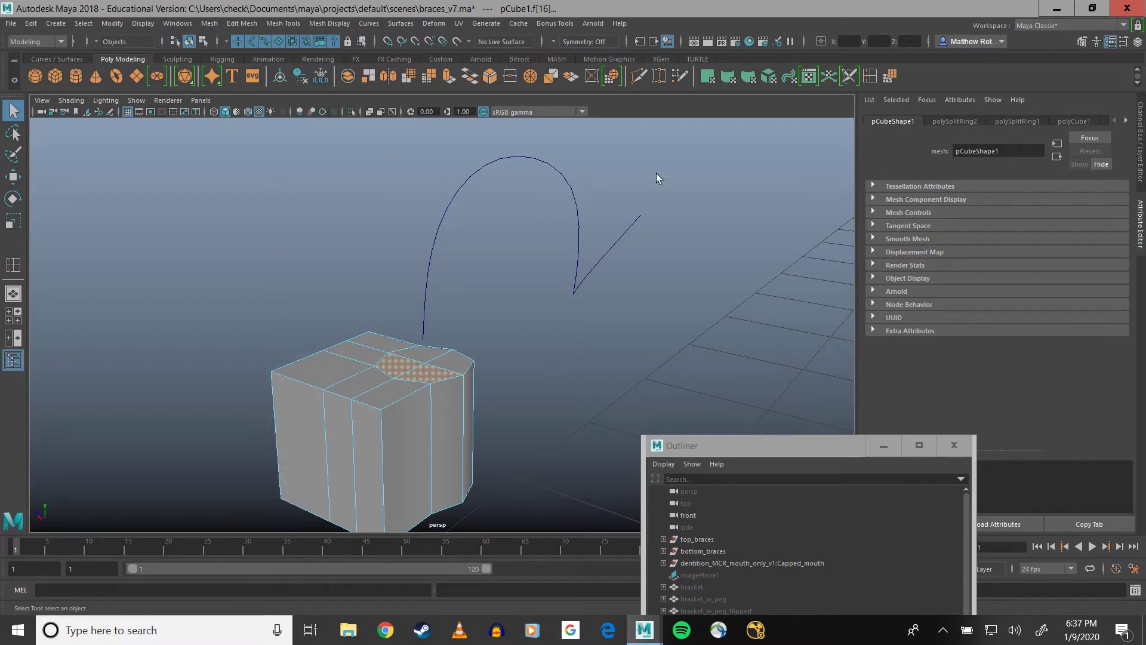
pyautogui.moveTo(464, 412)
pyautogui.keyDown('alt'); pyautogui.mouseDown()
pyautogui.moveTo(506, 424)
pyautogui.moveTo(482, 442)
pyautogui.moveTo(465, 418)
pyautogui.mouseUp(); pyautogui.keyUp('alt')
pyautogui.click(438, 373)
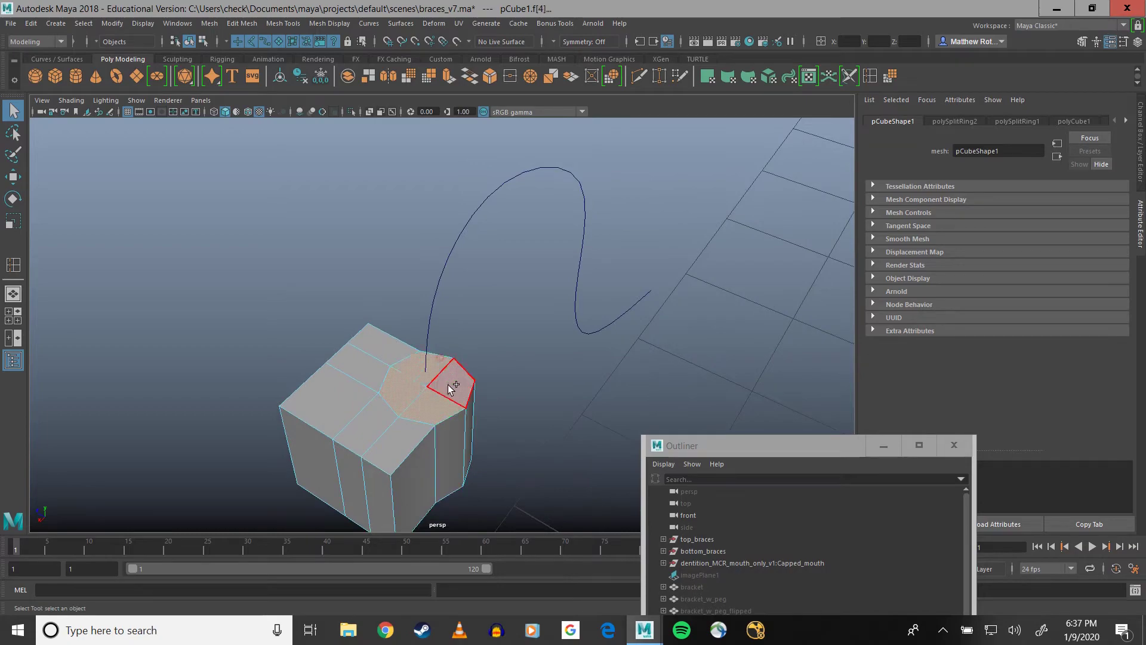
# Step: Add the curve above the cube to the face selection and extrude the octagonal patch along it
pyautogui.keyDown('alt'); pyautogui.moveTo(526, 381); pyautogui.dragTo(567, 345); pyautogui.keyUp('alt')
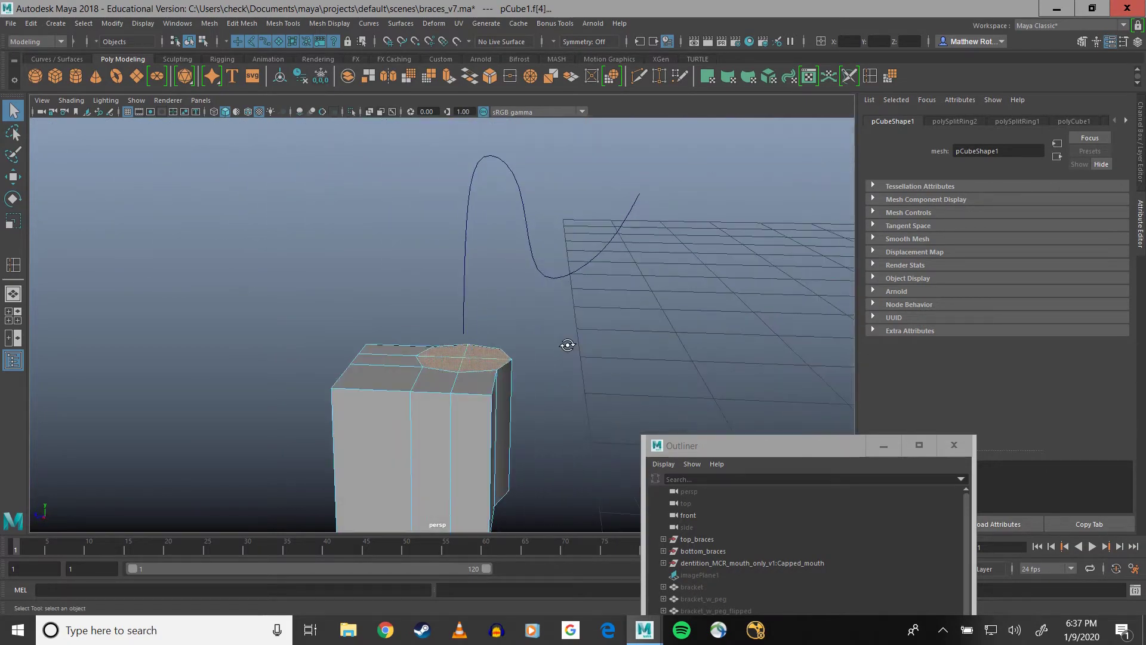
pyautogui.keyDown('alt'); pyautogui.moveTo(462, 346); pyautogui.dragTo(493, 361); pyautogui.keyUp('alt')
pyautogui.scroll(5, 481, 385)
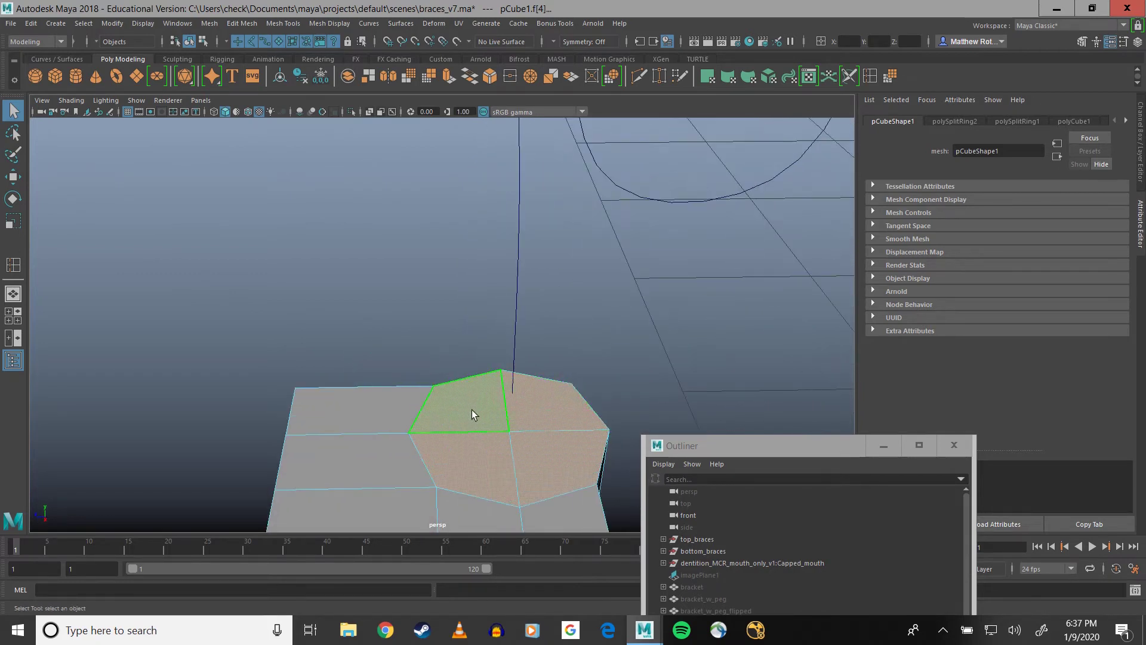
pyautogui.keyDown('alt'); pyautogui.moveTo(543, 456); pyautogui.dragTo(408, 374); pyautogui.keyUp('alt')
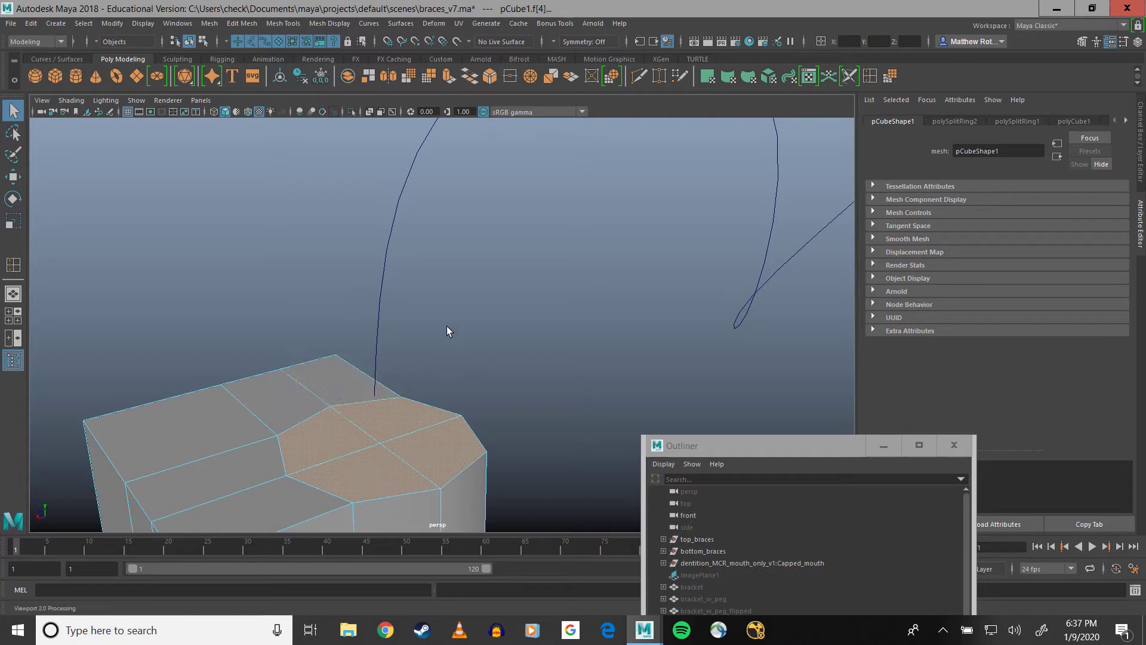
pyautogui.keyDown('alt'); pyautogui.moveTo(447, 328); pyautogui.dragTo(517, 367); pyautogui.keyUp('alt')
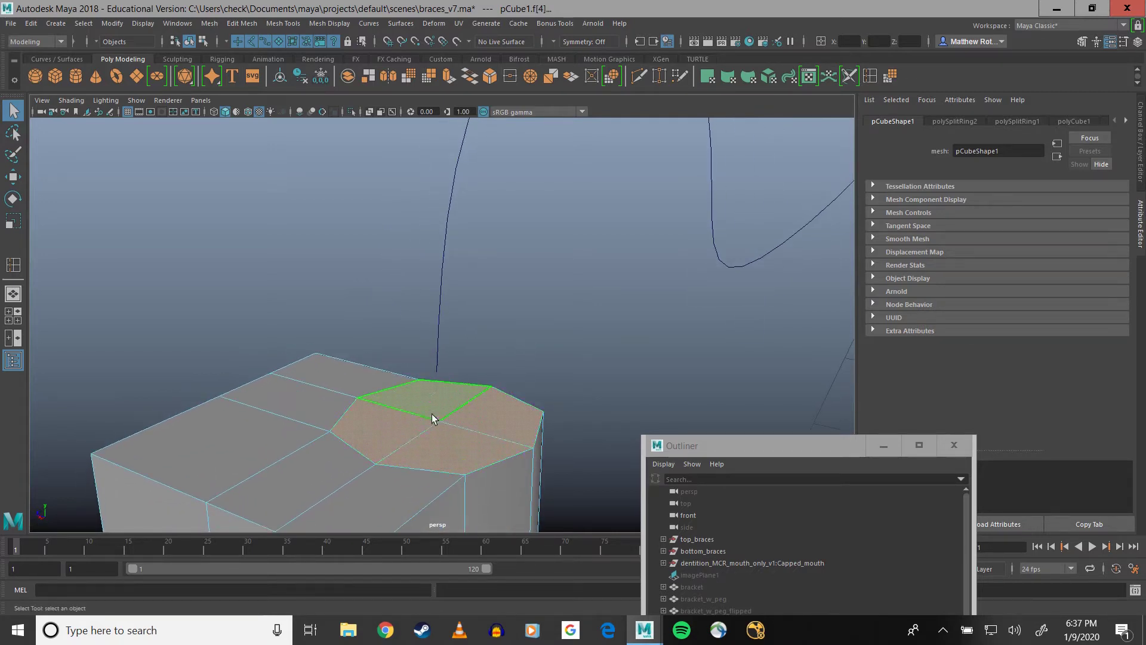
pyautogui.click(438, 338)
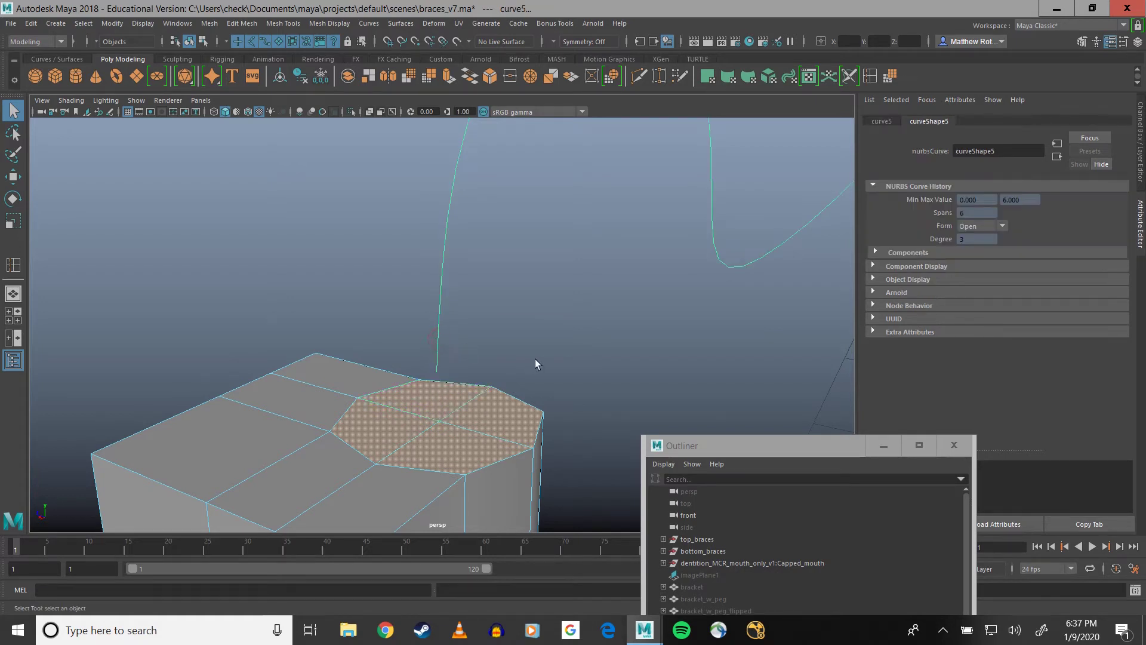
pyautogui.keyDown('alt'); pyautogui.moveTo(470, 225); pyautogui.dragTo(463, 193); pyautogui.keyUp('alt')
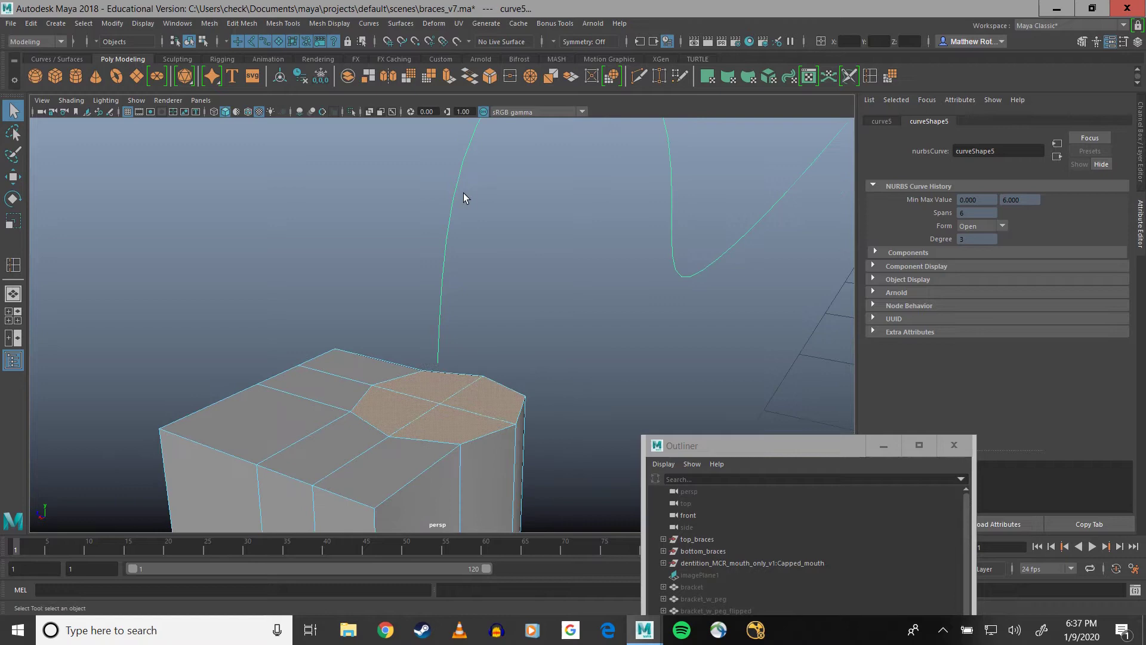
pyautogui.click(447, 78)
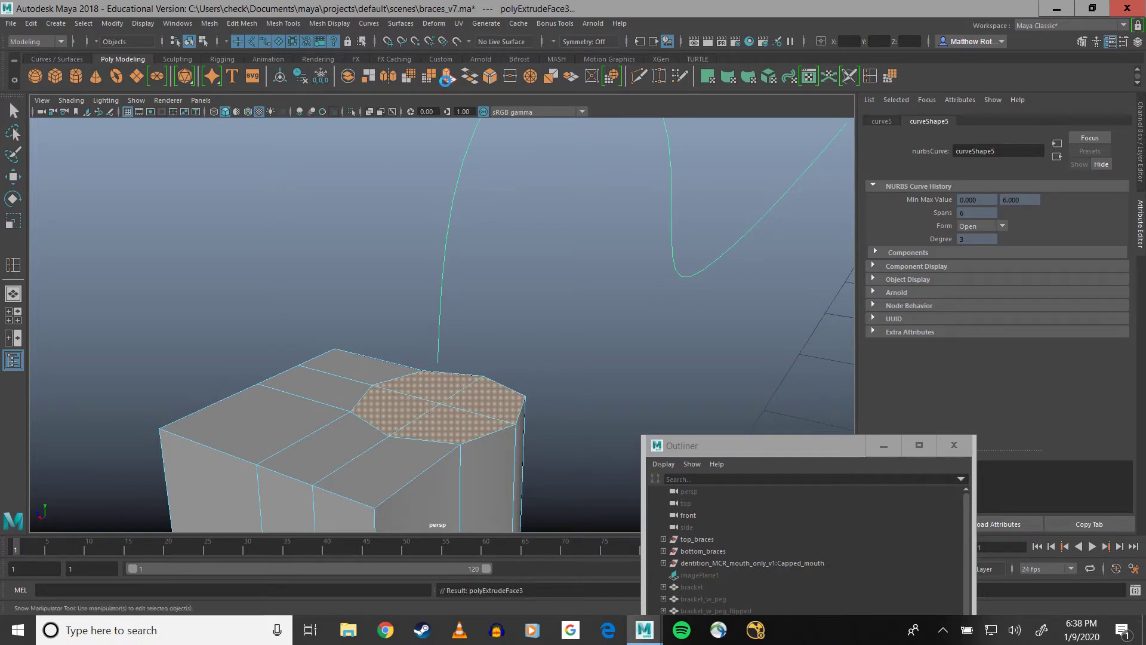
pyautogui.keyDown('alt'); pyautogui.moveTo(494, 309); pyautogui.dragTo(312, 330); pyautogui.keyUp('alt')
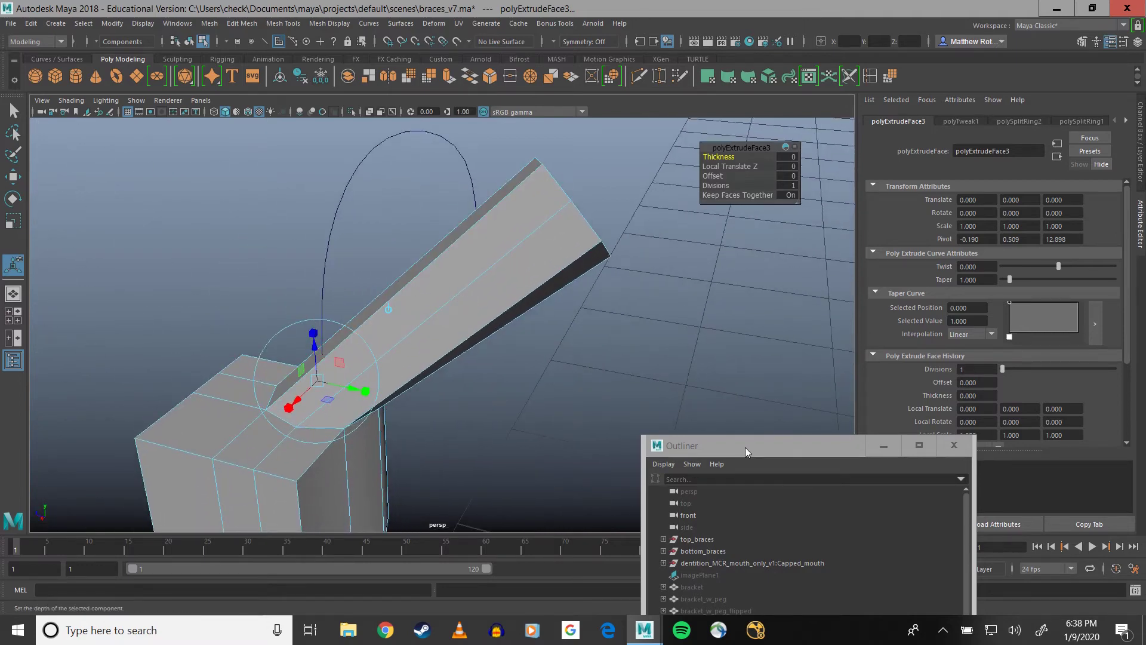
# Step: Move the Outliner clear of the extrusion attributes and set the extrusion's divisions to 50
pyautogui.moveTo(745, 451); pyautogui.dragTo(593, 478)
pyautogui.moveTo(518, 389)
pyautogui.keyDown('alt'); pyautogui.mouseDown()
pyautogui.moveTo(471, 374)
pyautogui.moveTo(535, 364)
pyautogui.moveTo(510, 385)
pyautogui.mouseUp(); pyautogui.keyUp('alt')
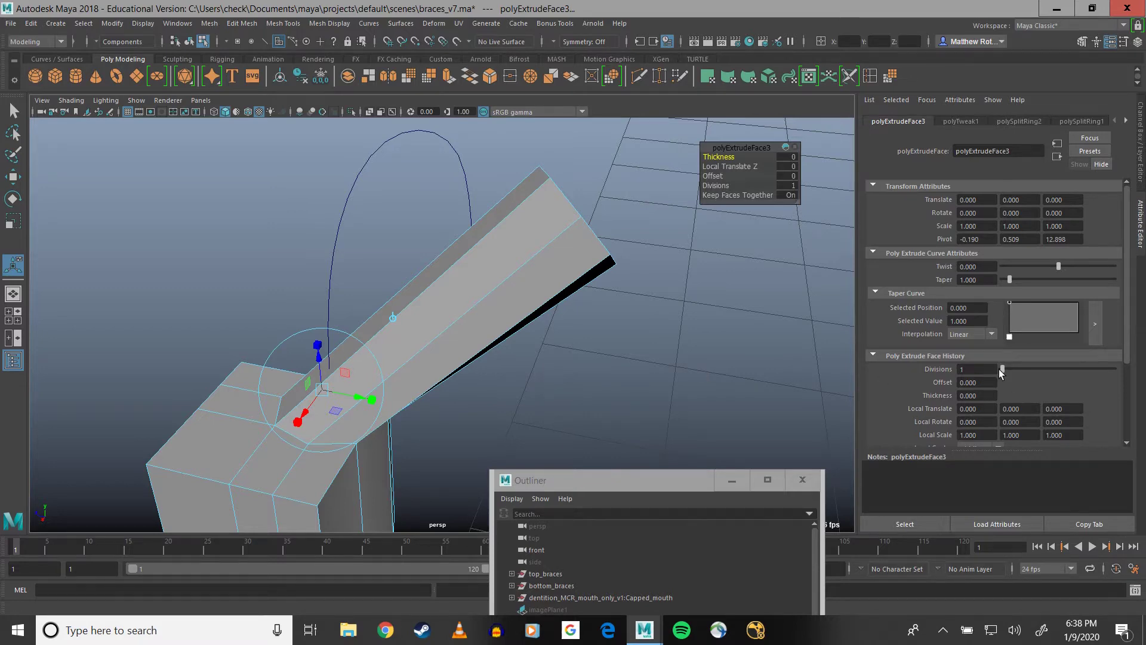
pyautogui.moveTo(1003, 368); pyautogui.dragTo(1135, 380)
pyautogui.moveTo(981, 368); pyautogui.dragTo(953, 371)
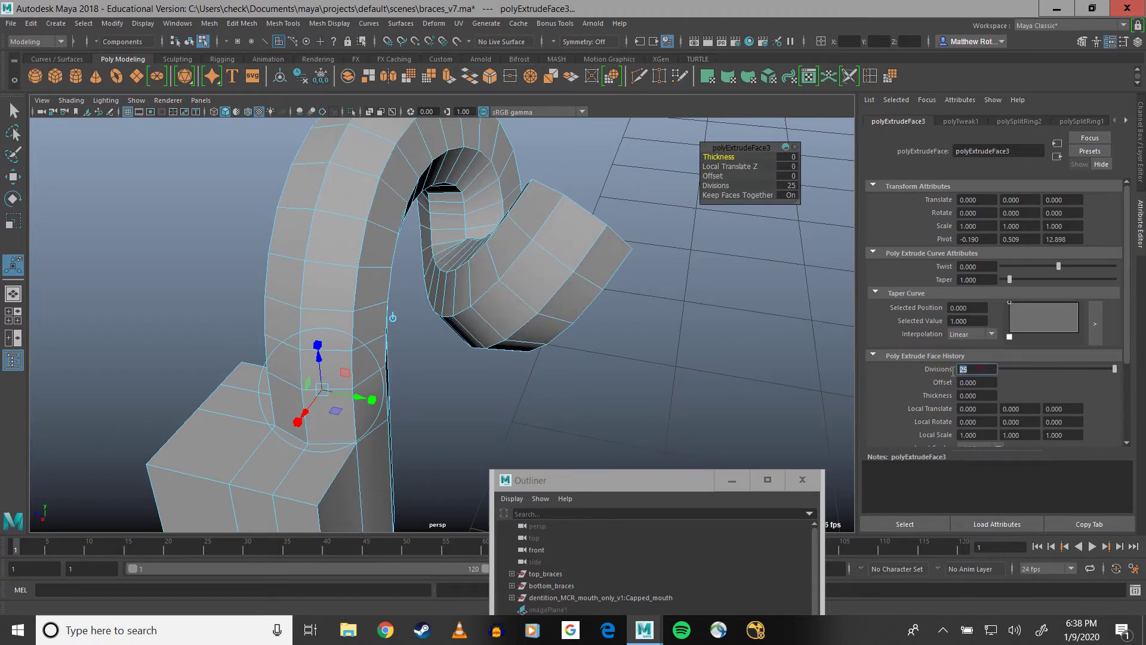
pyautogui.press('Return')
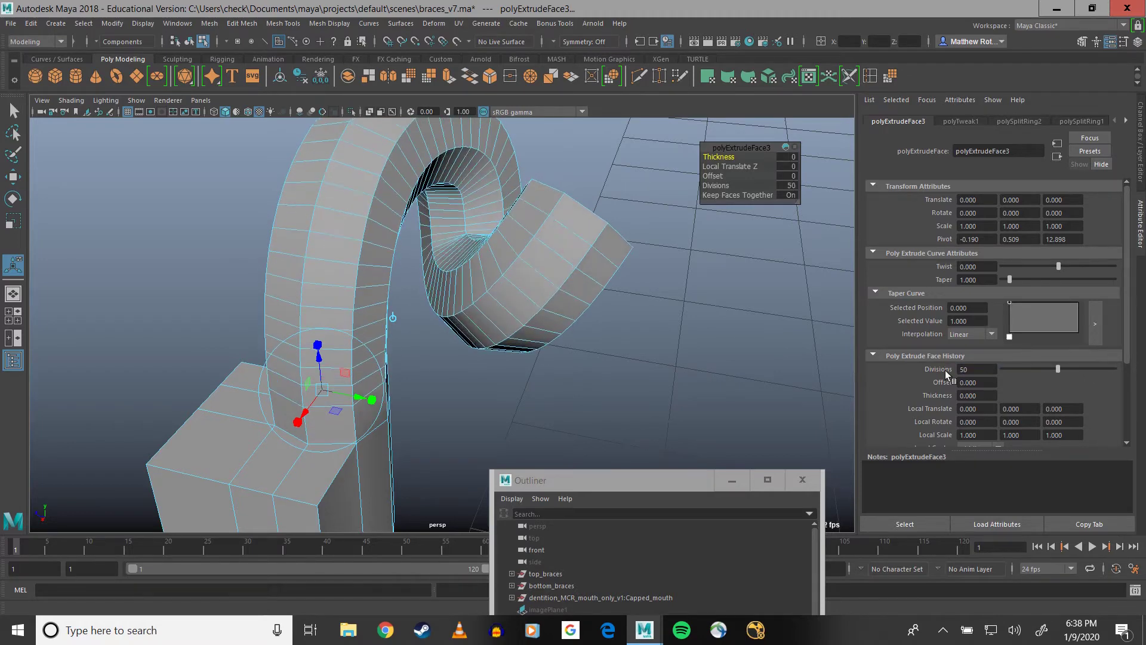
# Step: Set the curve extrusion's taper to 0.161 and its twist to 180
pyautogui.moveTo(366, 322)
pyautogui.keyDown('alt'); pyautogui.mouseDown()
pyautogui.moveTo(320, 294)
pyautogui.moveTo(396, 274)
pyautogui.moveTo(478, 313)
pyautogui.moveTo(379, 317)
pyautogui.mouseUp(); pyautogui.keyUp('alt')
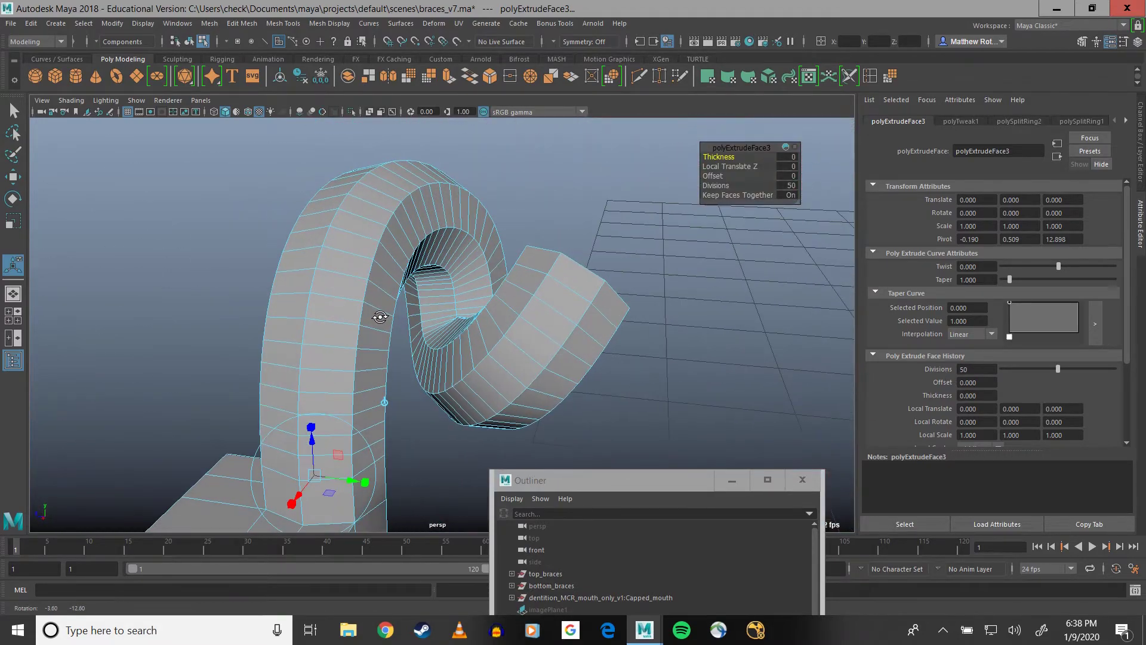
pyautogui.keyDown('alt'); pyautogui.moveTo(458, 314); pyautogui.dragTo(504, 276, button='middle'); pyautogui.keyUp('alt')
pyautogui.moveTo(504, 276)
pyautogui.keyDown('alt'); pyautogui.mouseDown()
pyautogui.moveTo(446, 324)
pyautogui.moveTo(423, 297)
pyautogui.moveTo(500, 297)
pyautogui.mouseUp(); pyautogui.keyUp('alt')
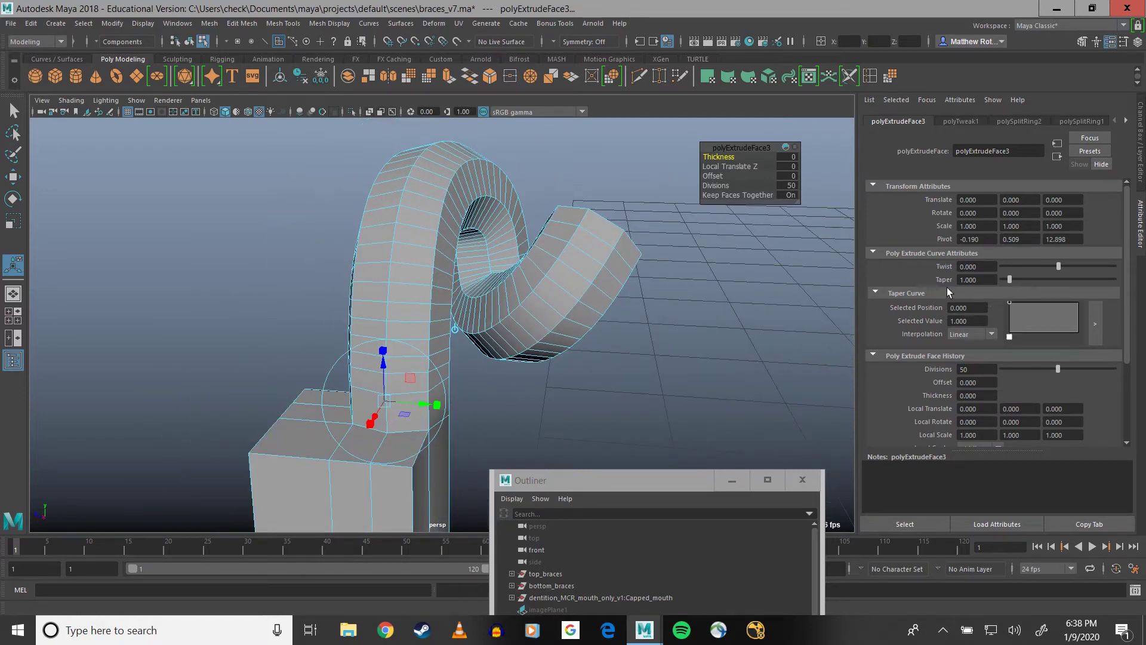
pyautogui.moveTo(1009, 279)
pyautogui.mouseDown()
pyautogui.moveTo(1020, 279)
pyautogui.moveTo(1004, 281)
pyautogui.mouseUp()
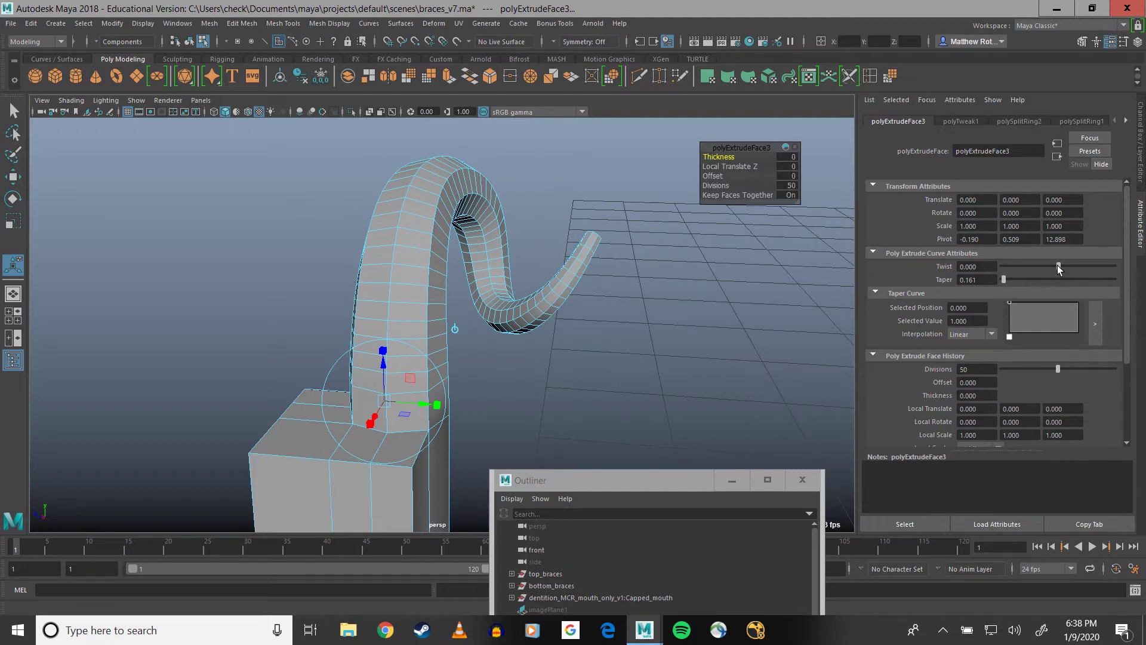
pyautogui.moveTo(1057, 265); pyautogui.dragTo(1119, 267)
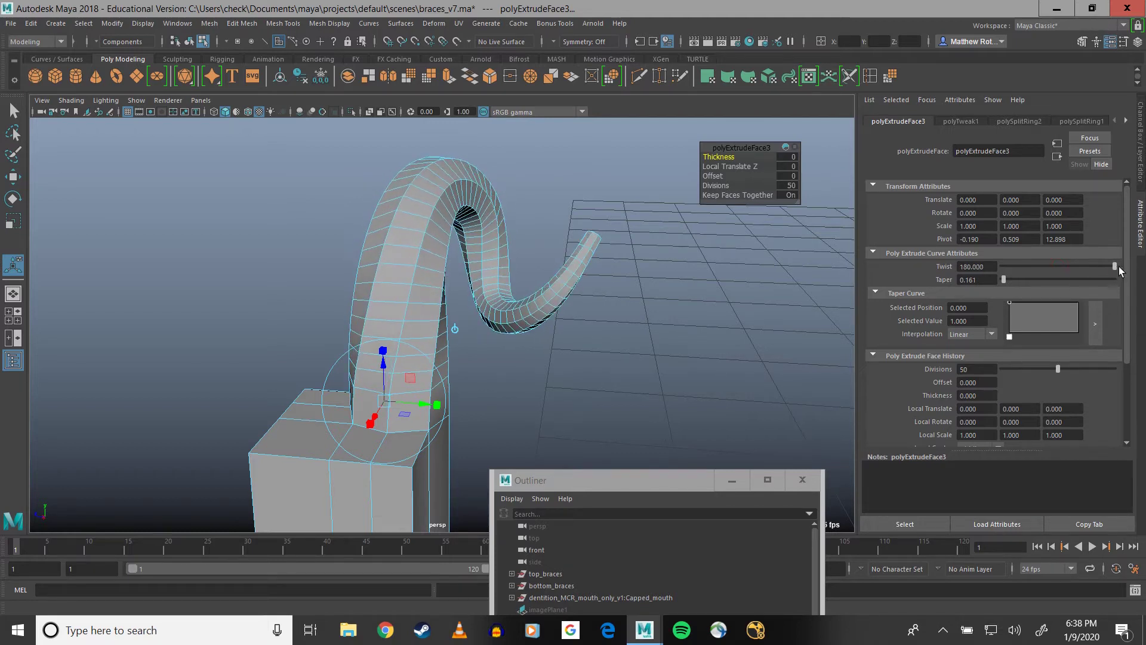
# Step: Set the curve extrusion's twist to 3000 and its divisions to 200
pyautogui.click(975, 266)
pyautogui.write('3000')
pyautogui.press('Return')
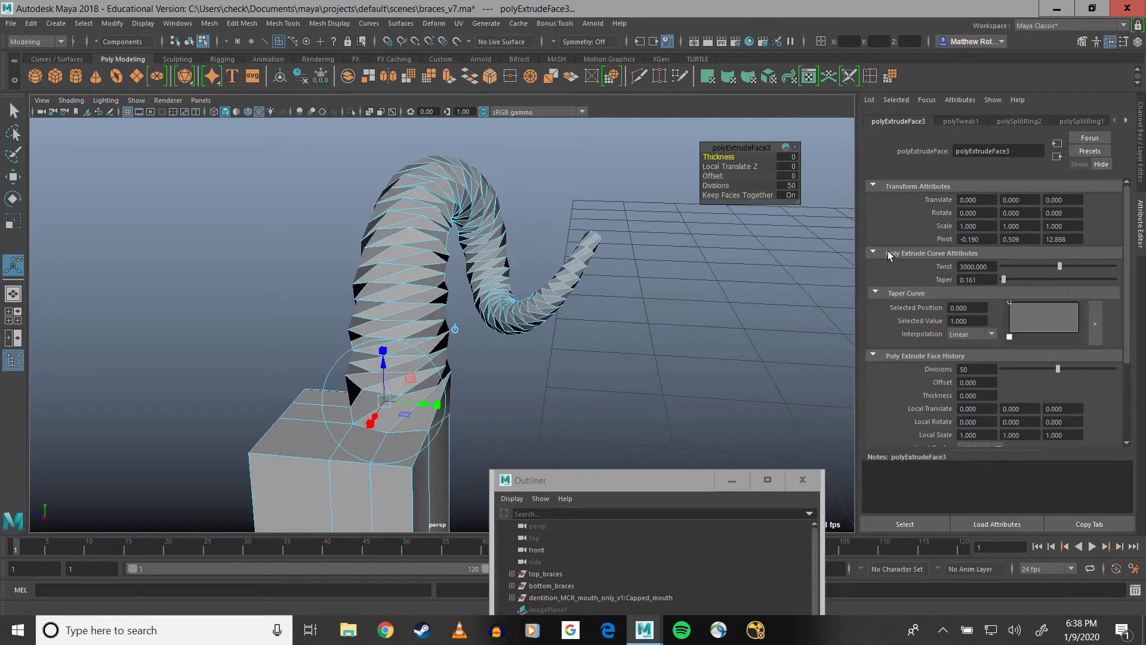
pyautogui.click(986, 369)
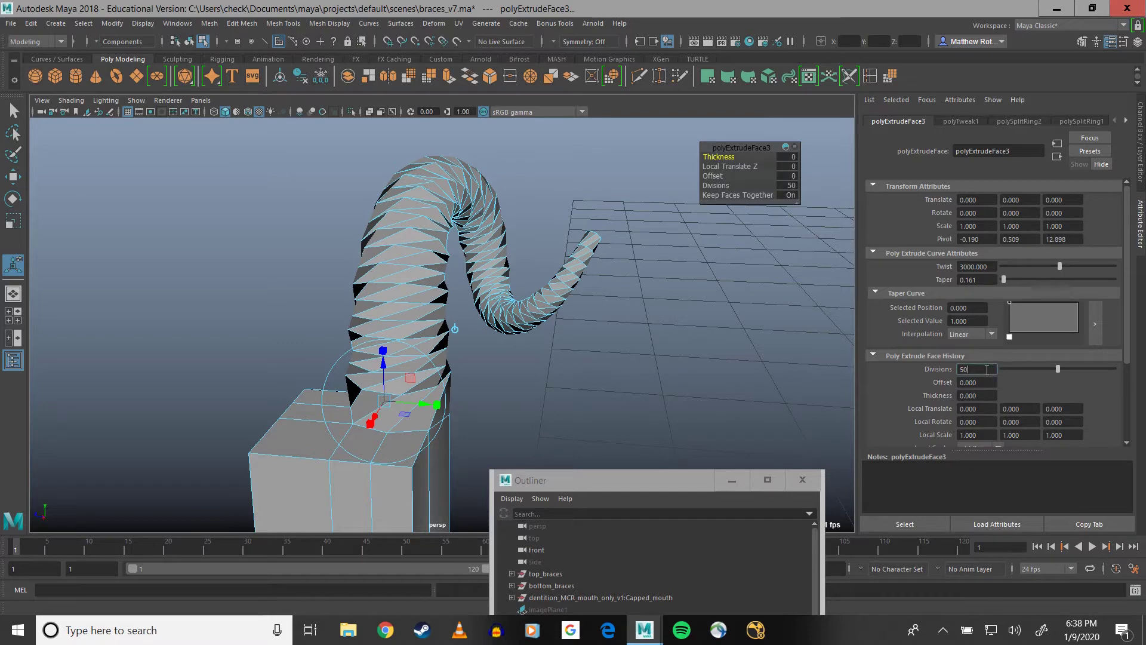
pyautogui.write('200')
pyautogui.press('Return')
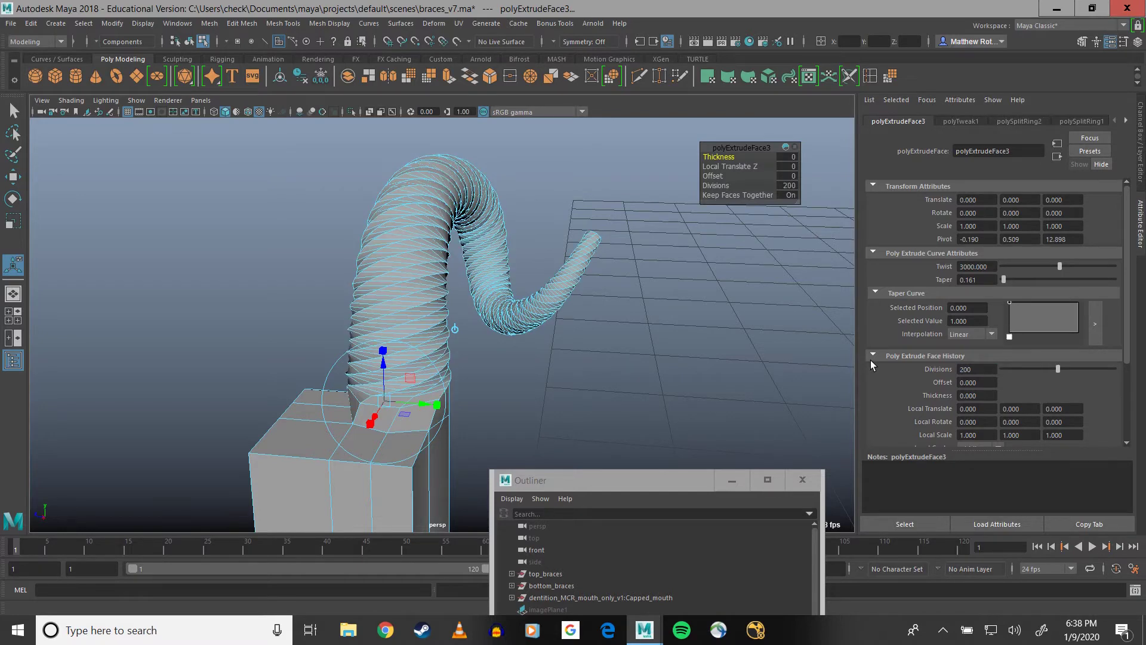
# Step: Set the curve extrusion's twist to 360 and clear the selection to inspect the twisted shape from several sides
pyautogui.moveTo(1060, 264); pyautogui.dragTo(1117, 274)
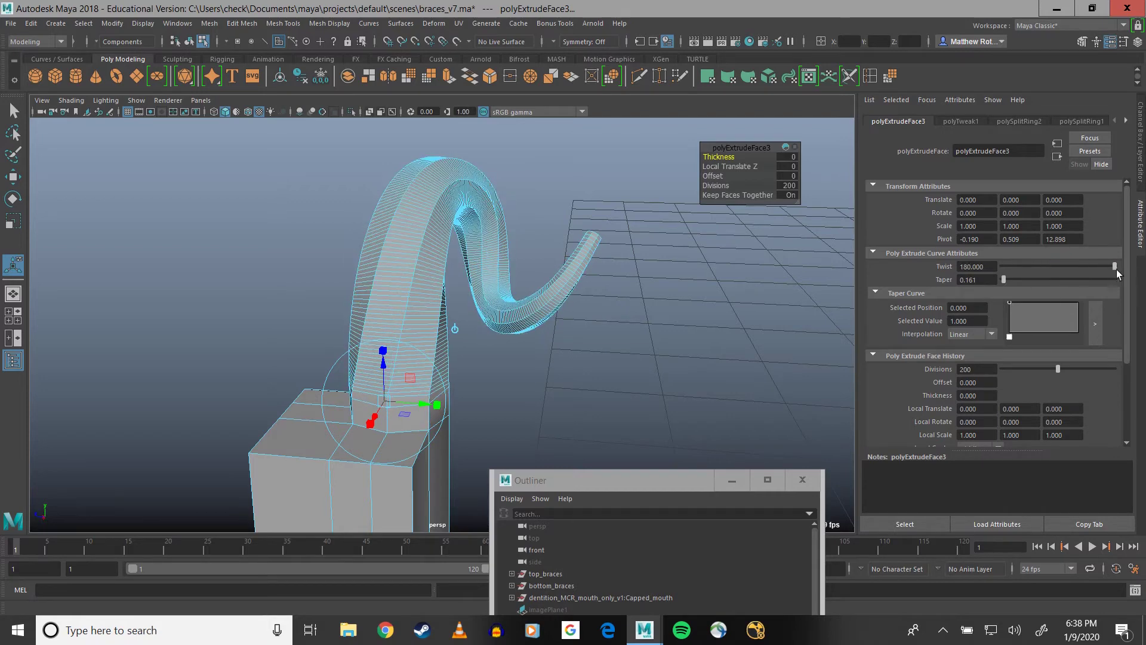
pyautogui.keyDown('alt'); pyautogui.moveTo(448, 238); pyautogui.dragTo(328, 251); pyautogui.keyUp('alt')
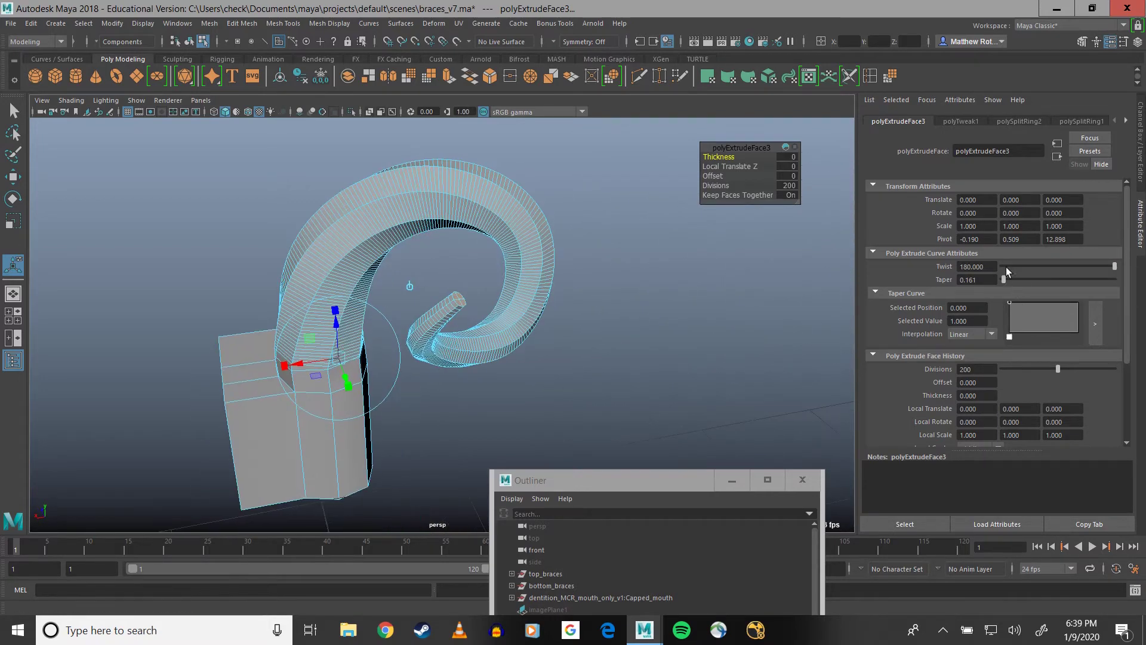
pyautogui.moveTo(992, 266); pyautogui.dragTo(939, 265)
pyautogui.write('360')
pyautogui.press('Return')
pyautogui.keyDown('alt'); pyautogui.moveTo(747, 310); pyautogui.dragTo(521, 355); pyautogui.keyUp('alt')
pyautogui.click(582, 333)
pyautogui.keyDown('alt'); pyautogui.moveTo(584, 218); pyautogui.dragTo(461, 322); pyautogui.keyUp('alt')
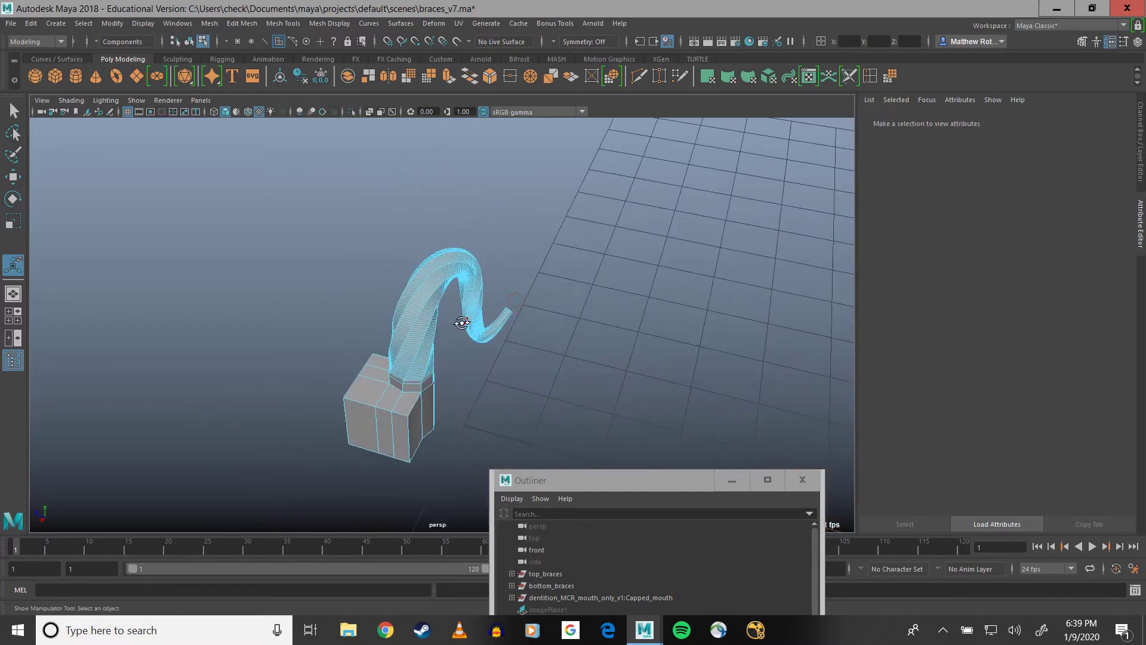
pyautogui.keyDown('alt'); pyautogui.moveTo(535, 346); pyautogui.dragTo(442, 315); pyautogui.keyUp('alt')
pyautogui.scroll(3, 443, 315)
# Step: Return to object selection mode, select the cube with its curve extrusion and delete it
pyautogui.moveTo(435, 317); pyautogui.dragTo(498, 281, button='right')
pyautogui.press('q')
pyautogui.keyDown('alt'); pyautogui.moveTo(283, 231); pyautogui.dragTo(384, 321); pyautogui.keyUp('alt')
pyautogui.moveTo(306, 189); pyautogui.dragTo(541, 469)
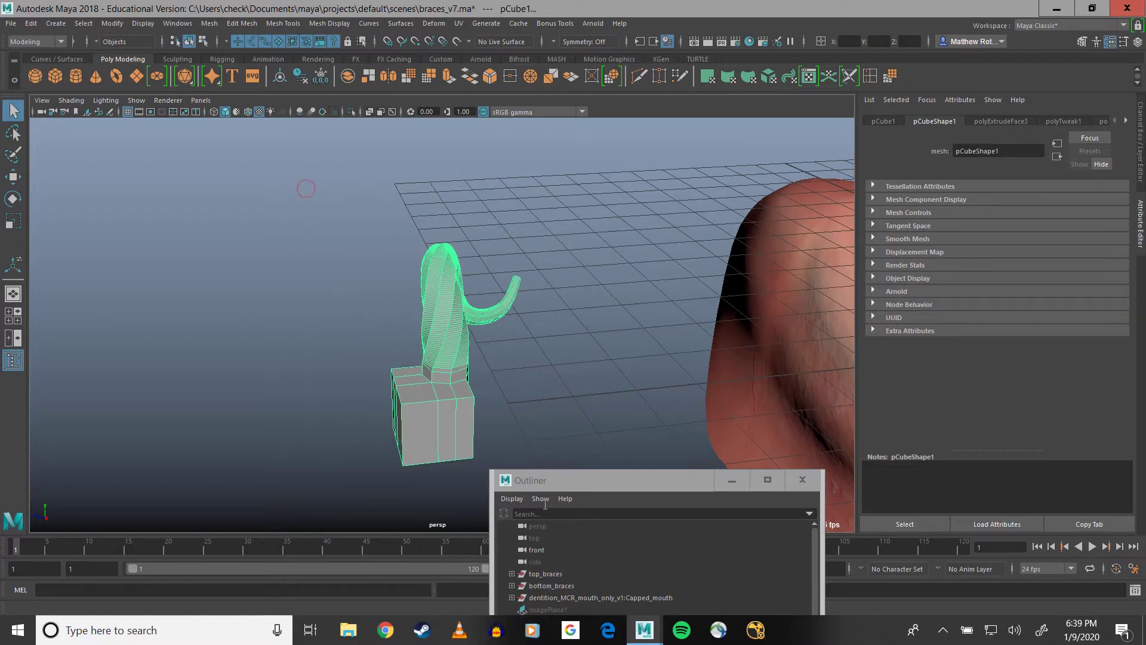
pyautogui.press('Delete')
# Step: Examine the molar brackets, the short grey wire block and the lower arch wire, keeping the Outliner at hand
pyautogui.keyDown('alt'); pyautogui.moveTo(560, 317); pyautogui.dragTo(466, 334); pyautogui.keyUp('alt')
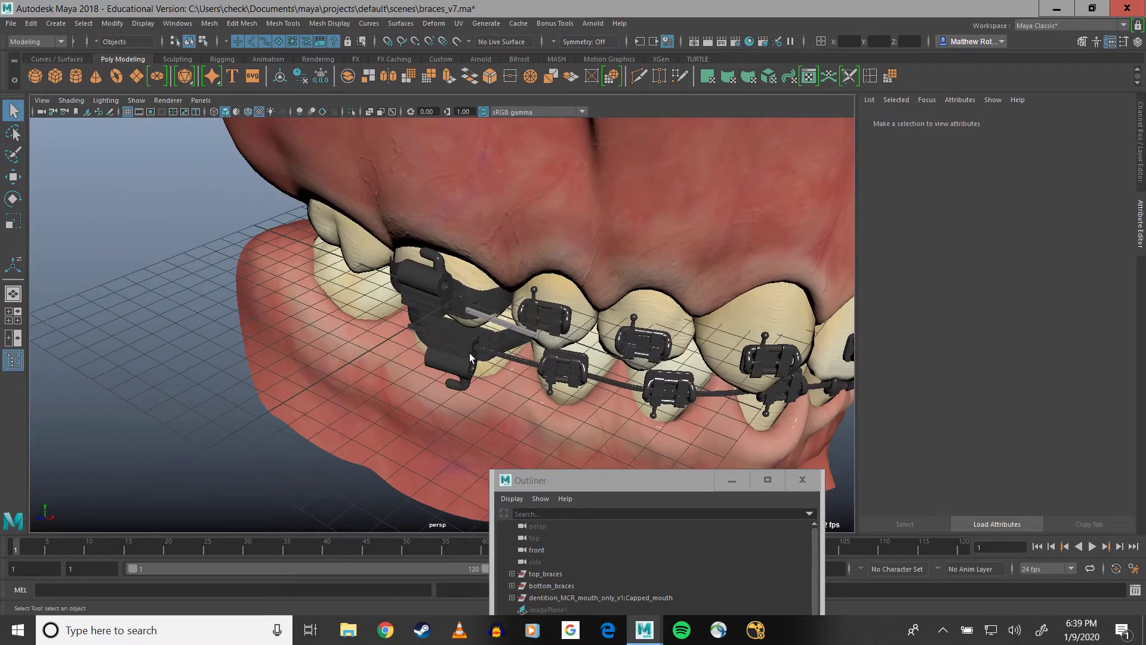
pyautogui.scroll(4, 469, 352)
pyautogui.keyDown('alt'); pyautogui.moveTo(456, 346); pyautogui.dragTo(185, 234, button='middle'); pyautogui.keyUp('alt')
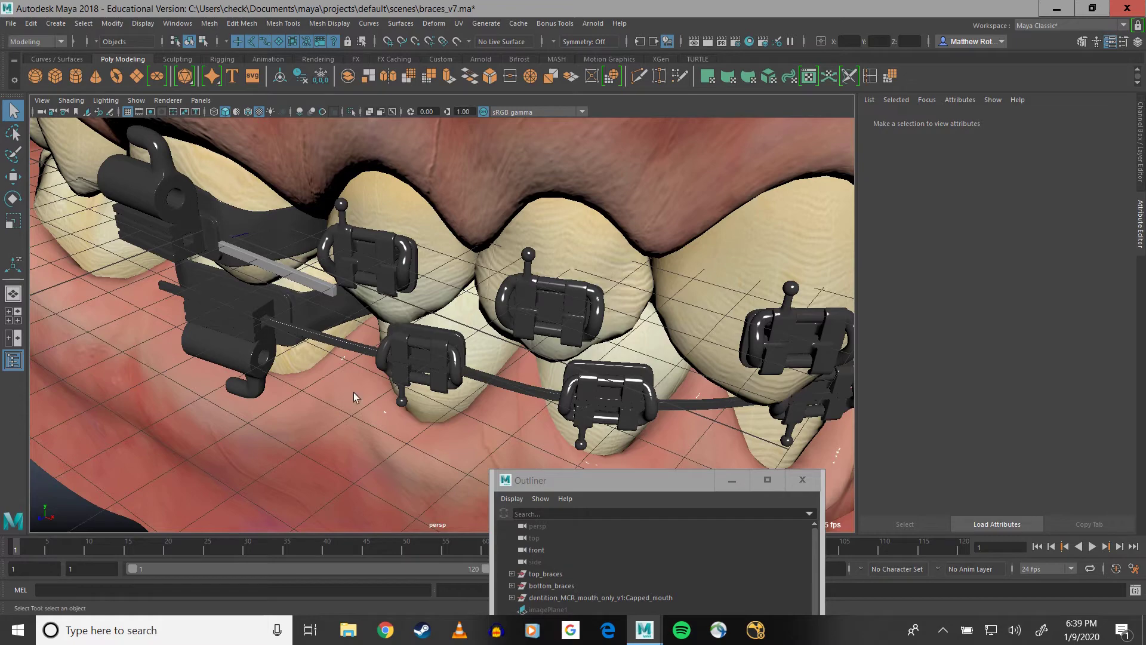
pyautogui.moveTo(534, 481); pyautogui.dragTo(537, 419)
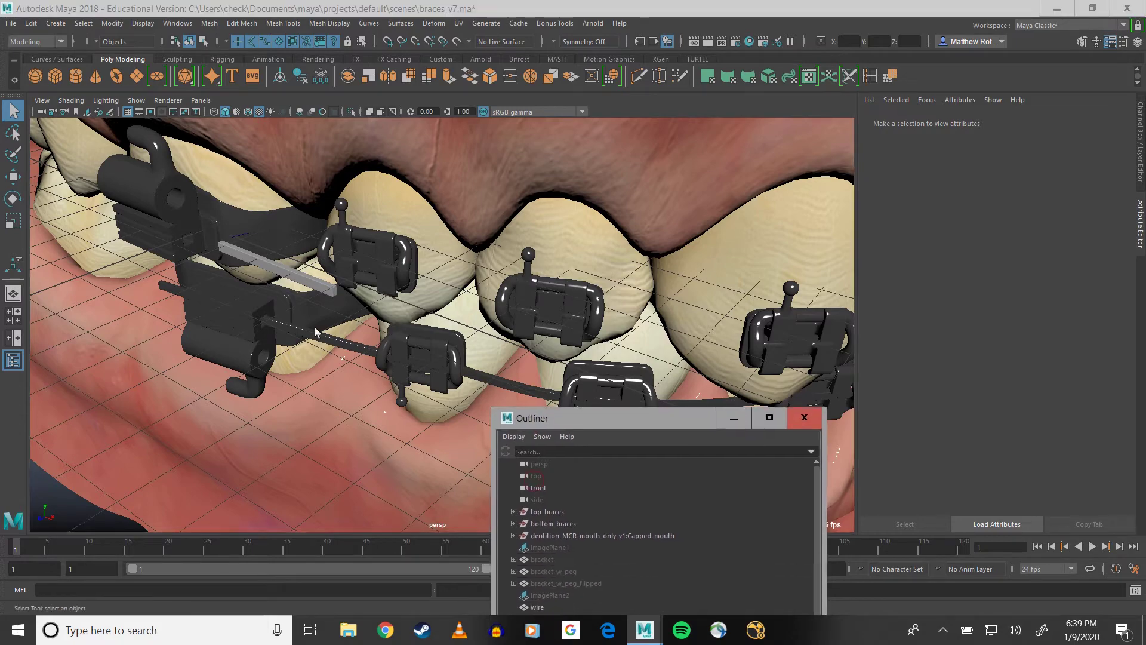
pyautogui.keyDown('alt'); pyautogui.moveTo(361, 346); pyautogui.dragTo(296, 328); pyautogui.keyUp('alt')
pyautogui.keyDown('alt'); pyautogui.moveTo(399, 341); pyautogui.dragTo(399, 305); pyautogui.keyUp('alt')
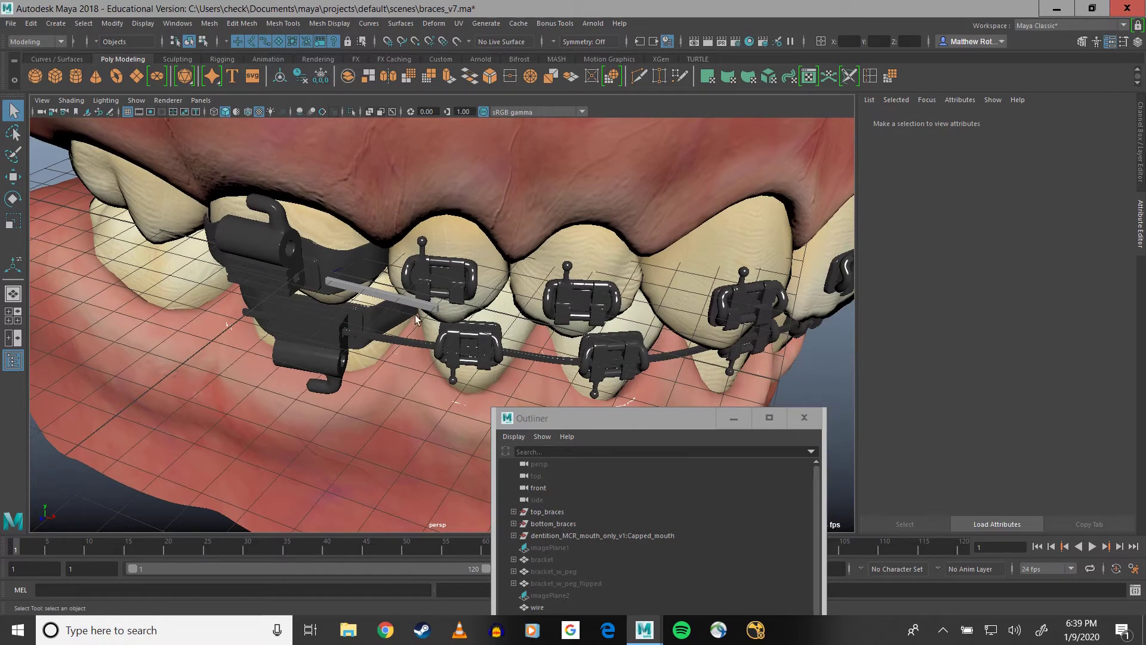
pyautogui.keyDown('alt'); pyautogui.moveTo(435, 341); pyautogui.dragTo(385, 332); pyautogui.keyUp('alt')
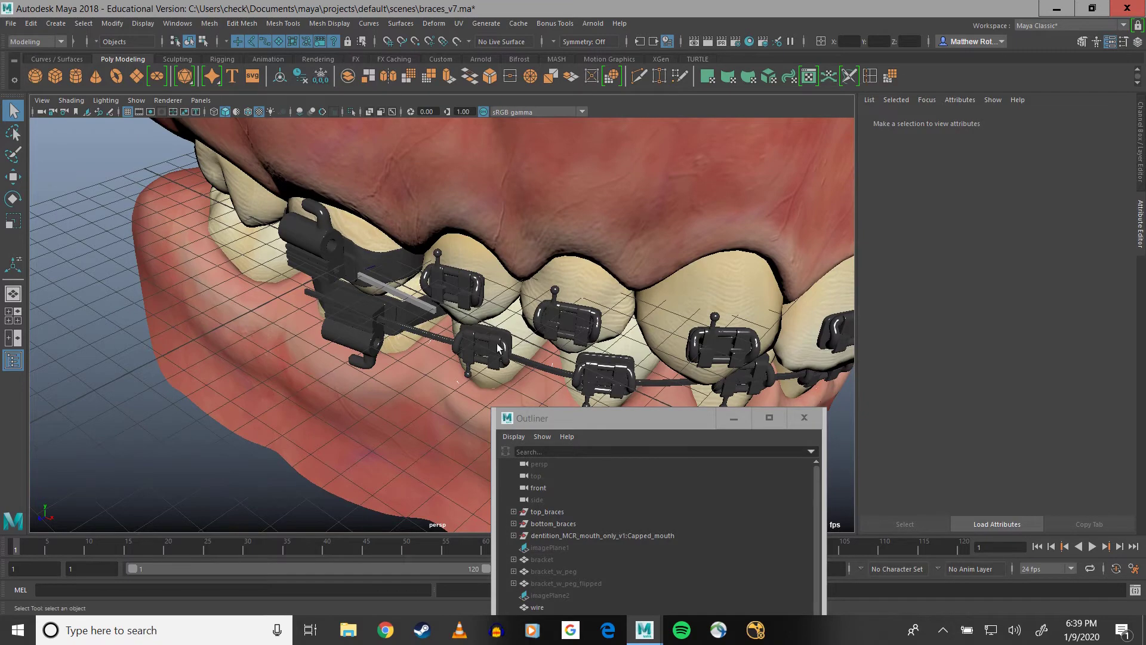
pyautogui.keyDown('alt'); pyautogui.moveTo(499, 348); pyautogui.dragTo(493, 342); pyautogui.keyUp('alt')
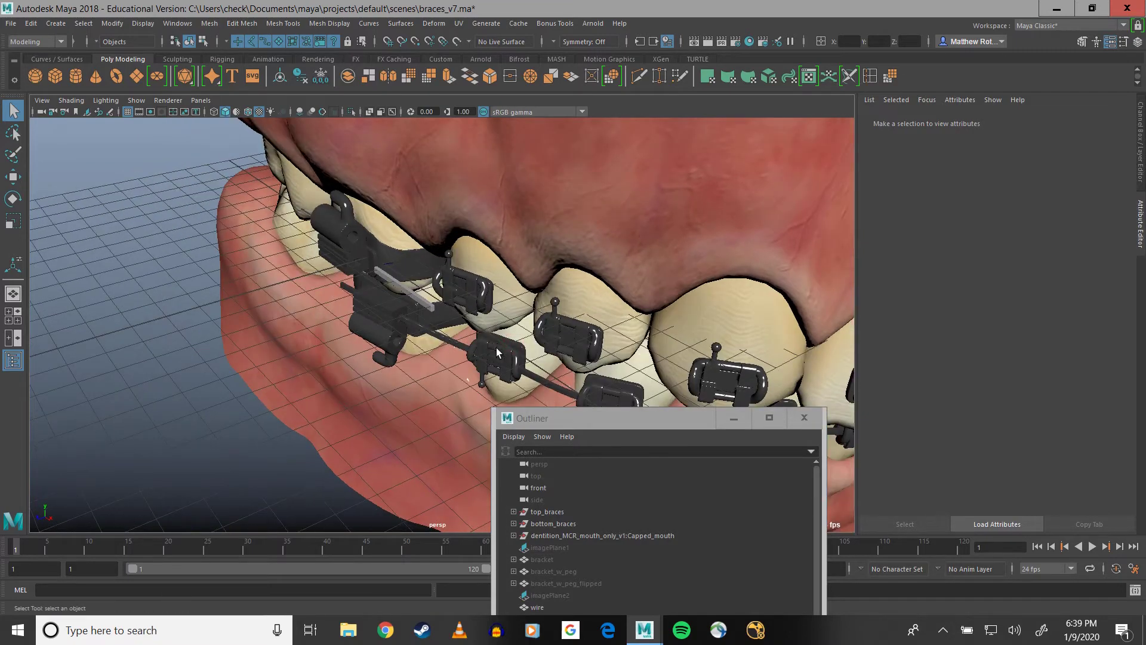
pyautogui.scroll(8, 470, 352)
pyautogui.keyDown('alt'); pyautogui.moveTo(445, 323); pyautogui.dragTo(533, 301); pyautogui.keyUp('alt')
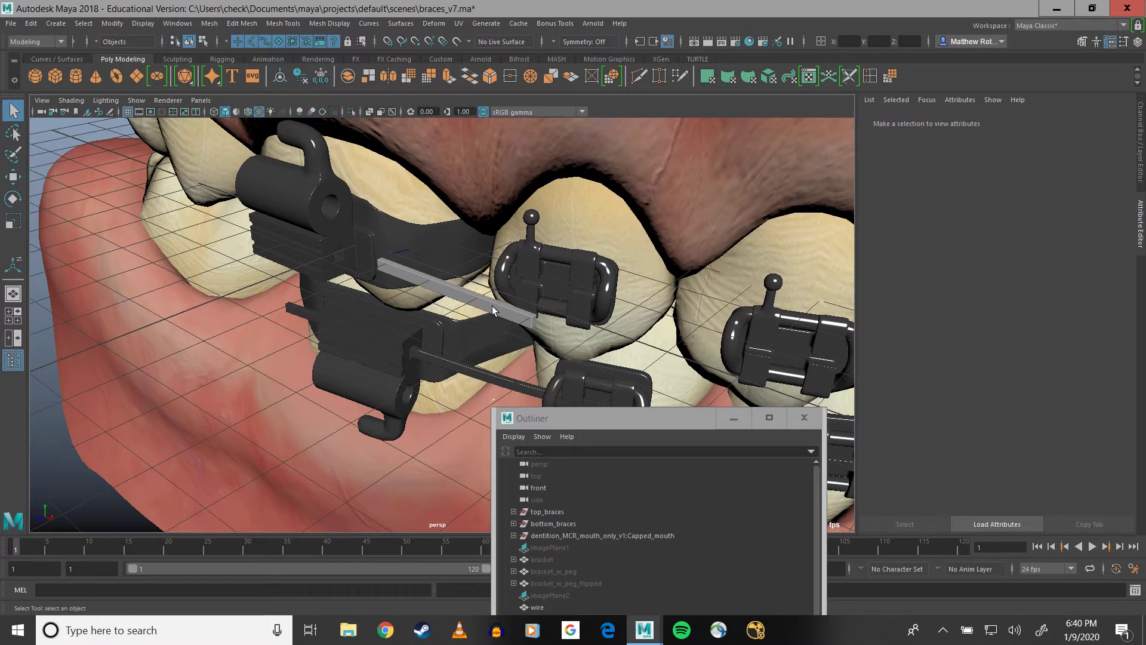
pyautogui.scroll(-5, 492, 306)
# Step: Move the Outliner aside and select the lower arch wire to inspect its path through the brackets, clearing the selection at the end
pyautogui.moveTo(569, 424); pyautogui.dragTo(783, 166)
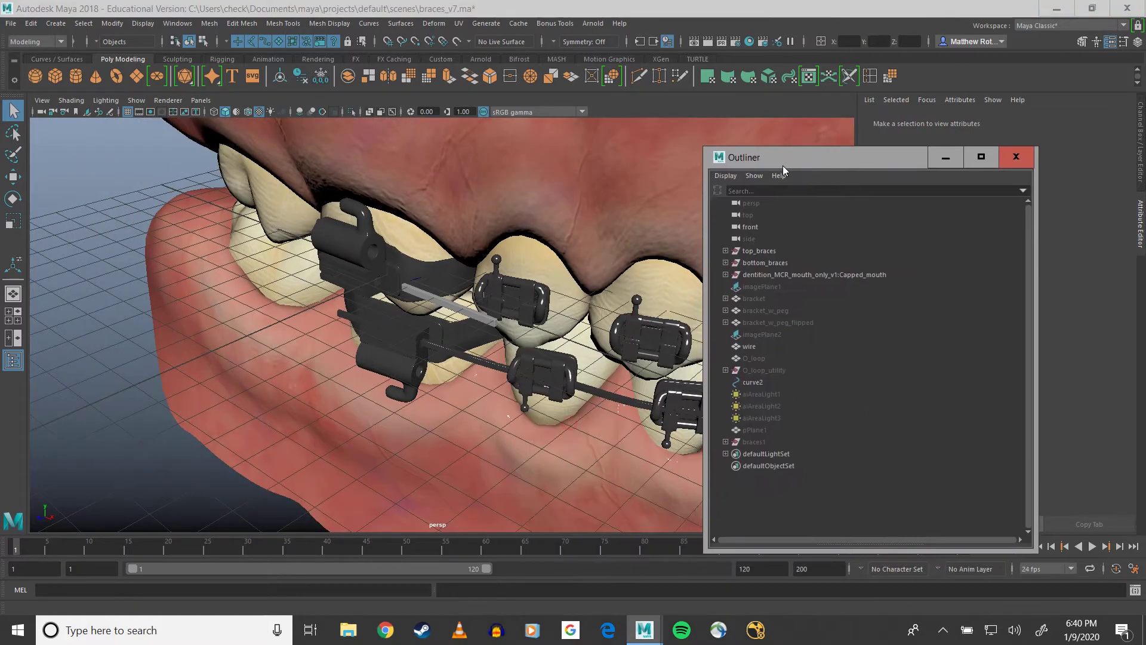
pyautogui.click(485, 365)
pyautogui.keyDown('alt'); pyautogui.moveTo(496, 348); pyautogui.dragTo(229, 327); pyautogui.keyUp('alt')
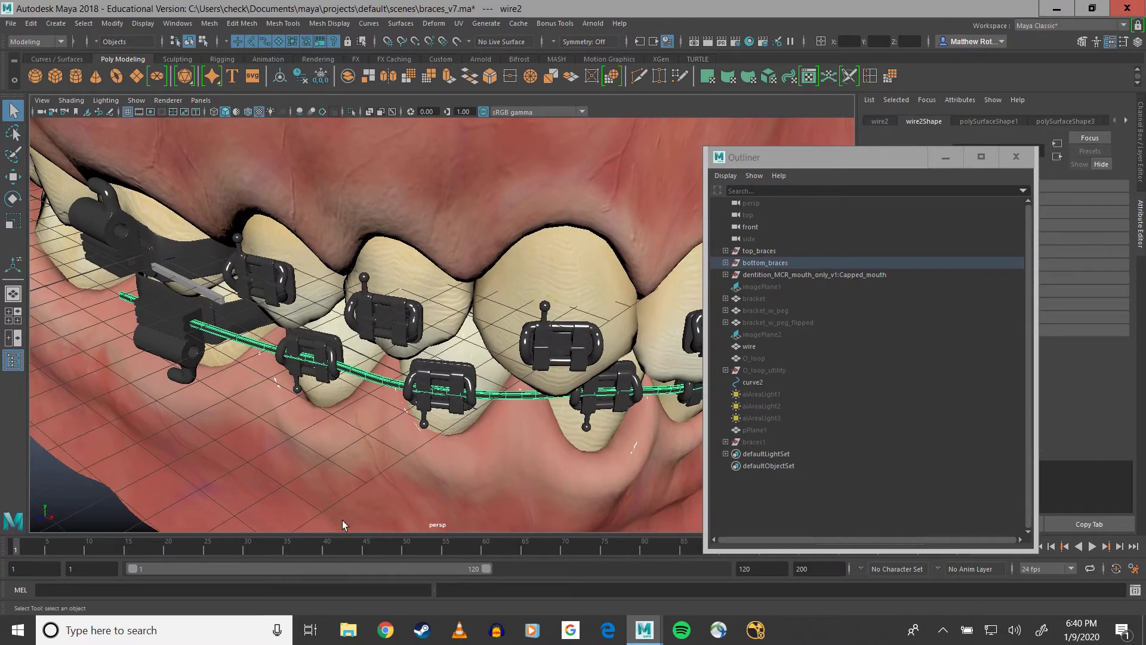
pyautogui.keyDown('alt'); pyautogui.moveTo(342, 524); pyautogui.dragTo(154, 304); pyautogui.keyUp('alt')
pyautogui.click(55, 300)
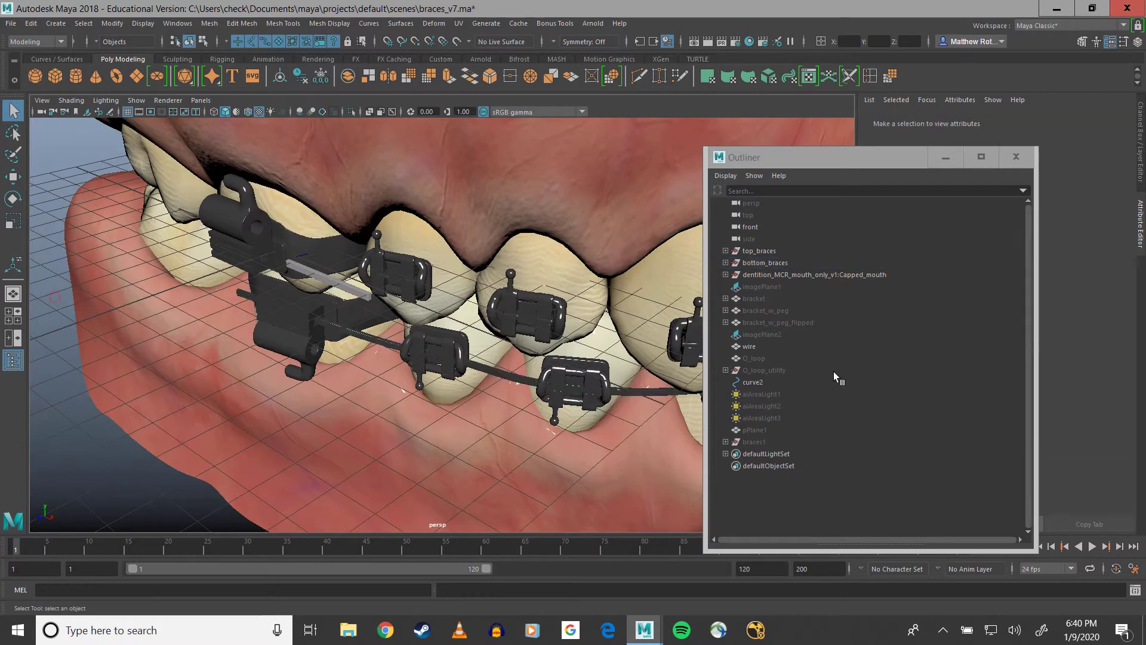
# Step: Show the hidden imagePlane2 reference photo and move it out in front of the teeth
pyautogui.click(771, 338)
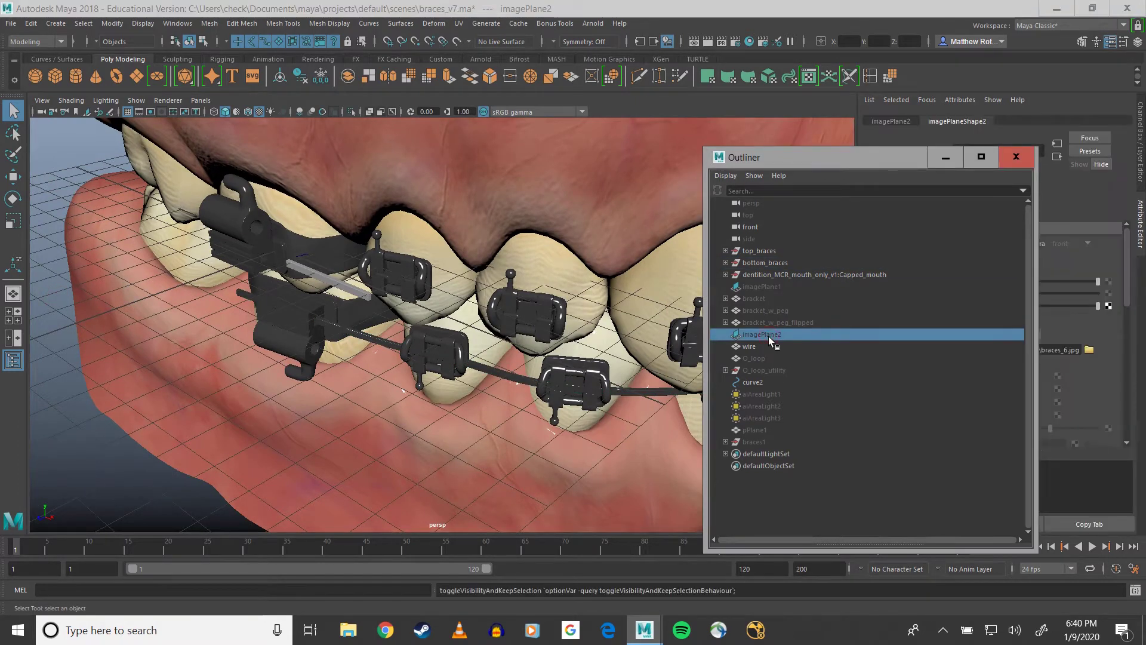
pyautogui.press('f')
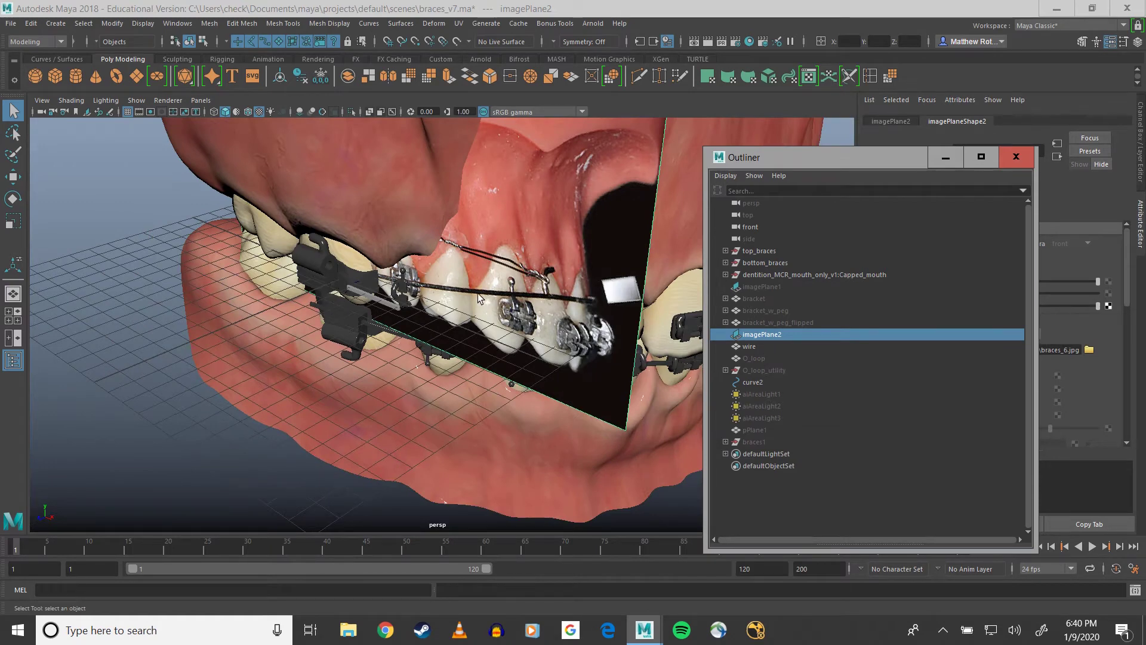
pyautogui.press('w')
pyautogui.keyDown('alt'); pyautogui.moveTo(487, 300); pyautogui.dragTo(274, 285); pyautogui.keyUp('alt')
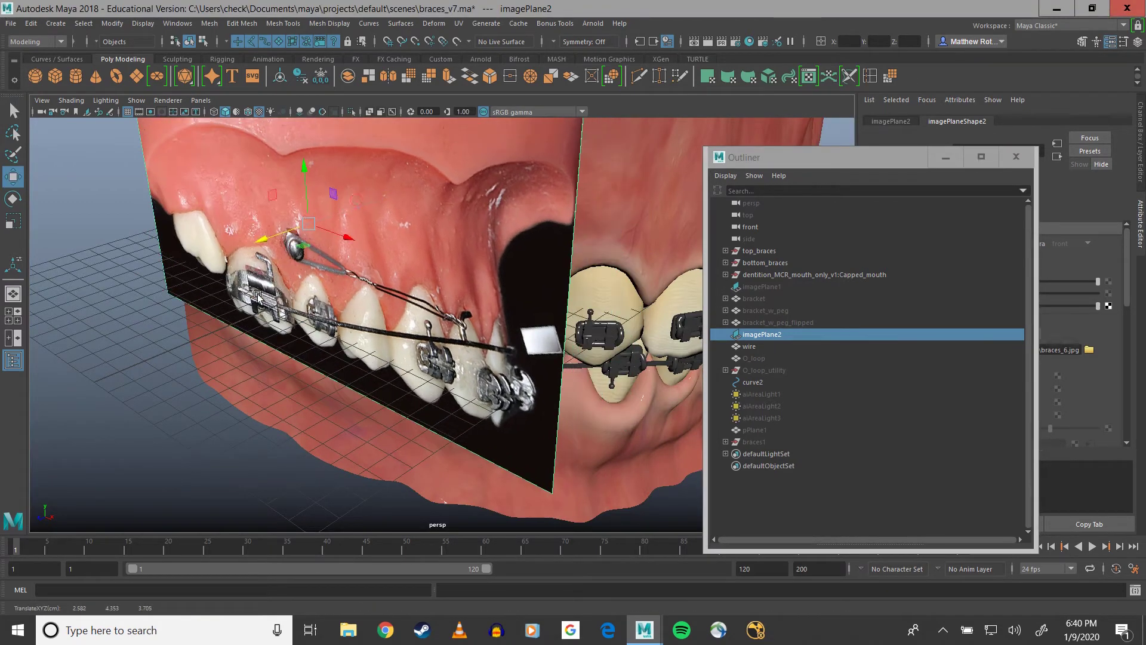
# Step: Hide imagePlane2 and show imagePlane1 instead to study the wires and brackets in the reference photo
pyautogui.press('h')
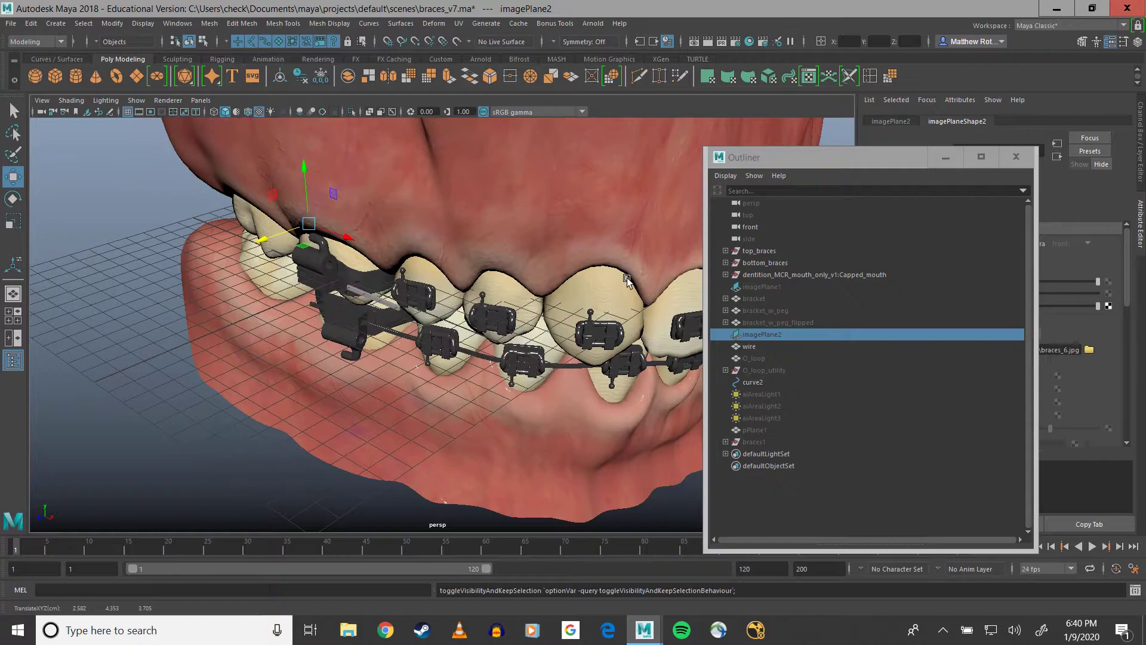
pyautogui.click(764, 286)
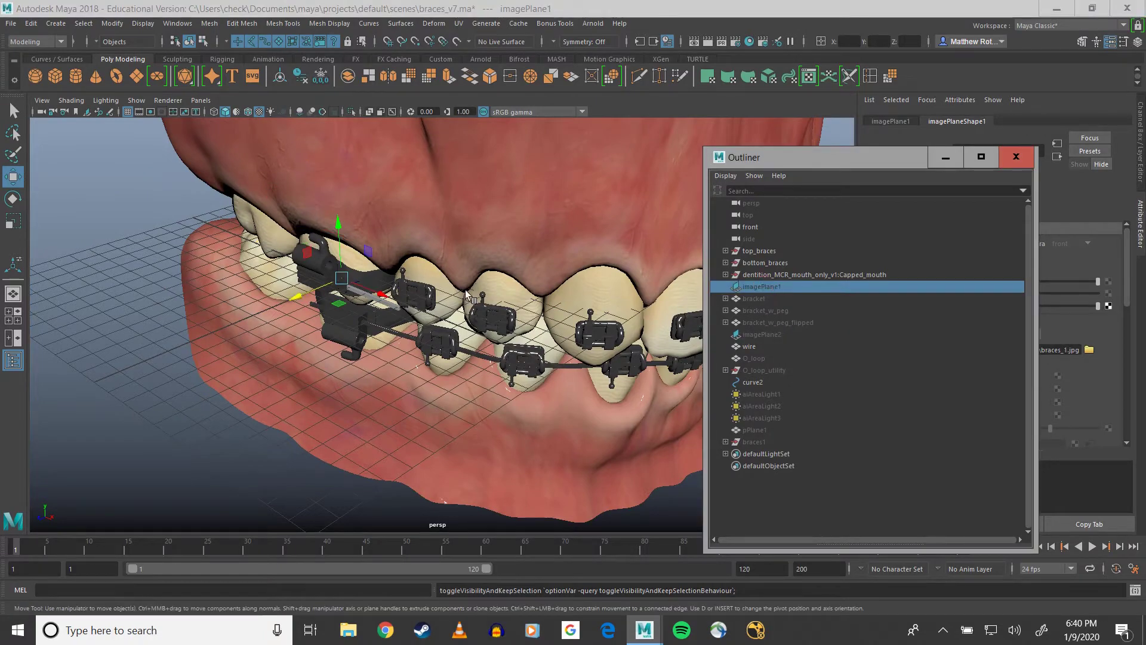
pyautogui.press('h')
pyautogui.keyDown('alt'); pyautogui.moveTo(287, 310); pyautogui.dragTo(404, 300); pyautogui.keyUp('alt')
pyautogui.scroll(5, 405, 299)
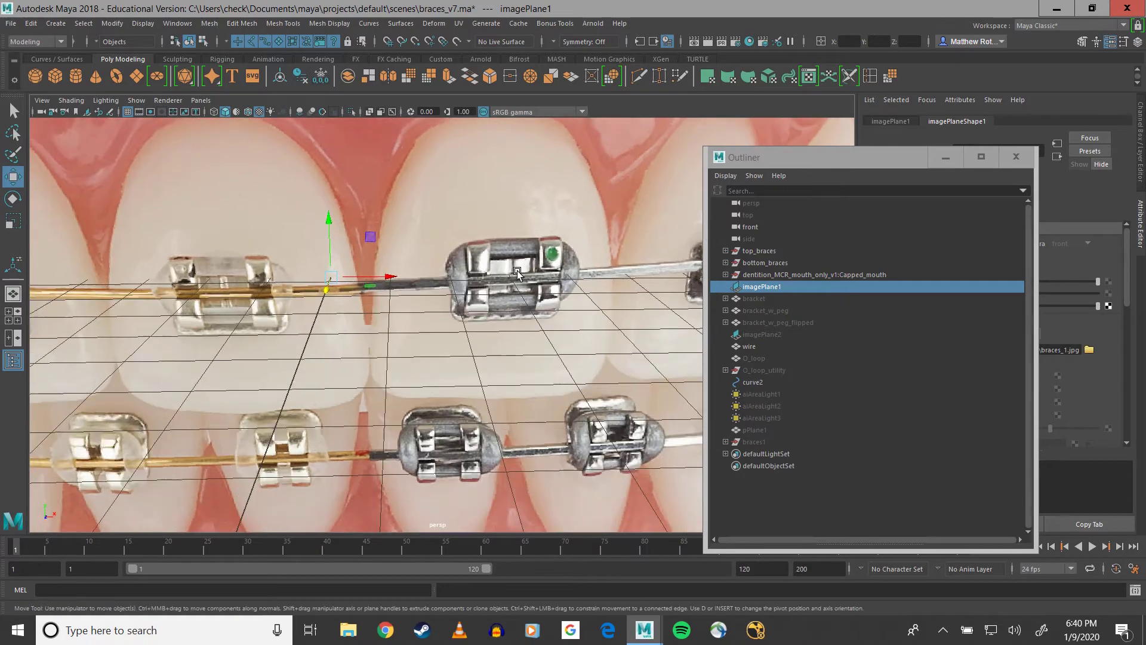
# Step: Move imagePlane1 about 0.384 cm along its Z axis to compare it with the model, and hide it
pyautogui.moveTo(327, 291); pyautogui.dragTo(335, 264)
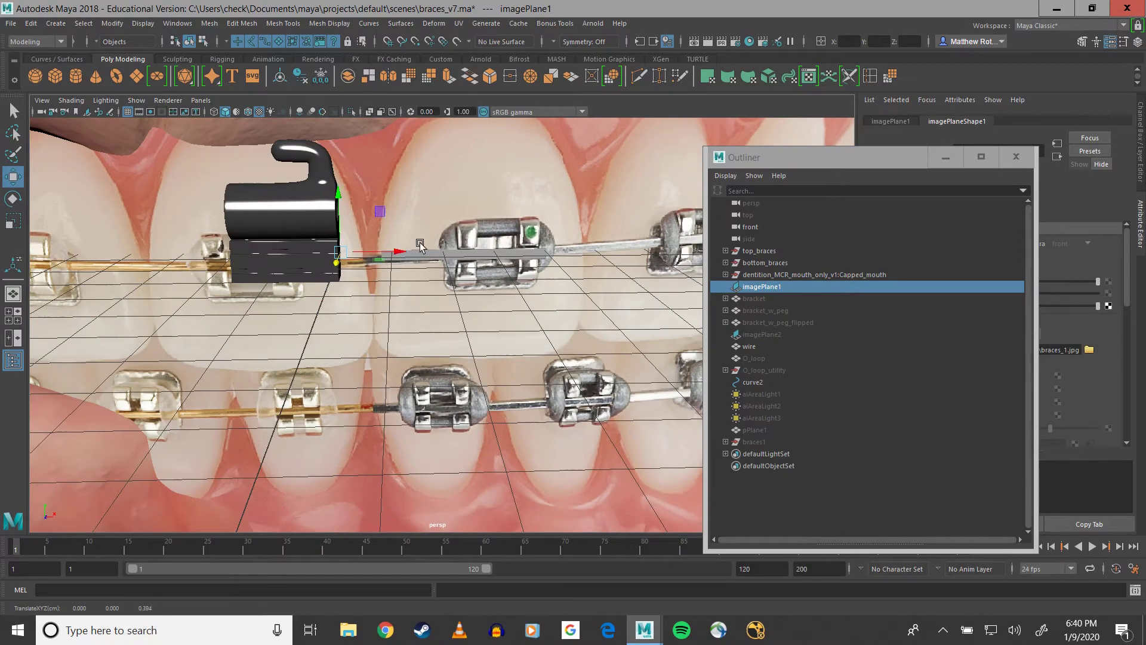
pyautogui.keyDown('alt'); pyautogui.moveTo(420, 244); pyautogui.dragTo(426, 239); pyautogui.keyUp('alt')
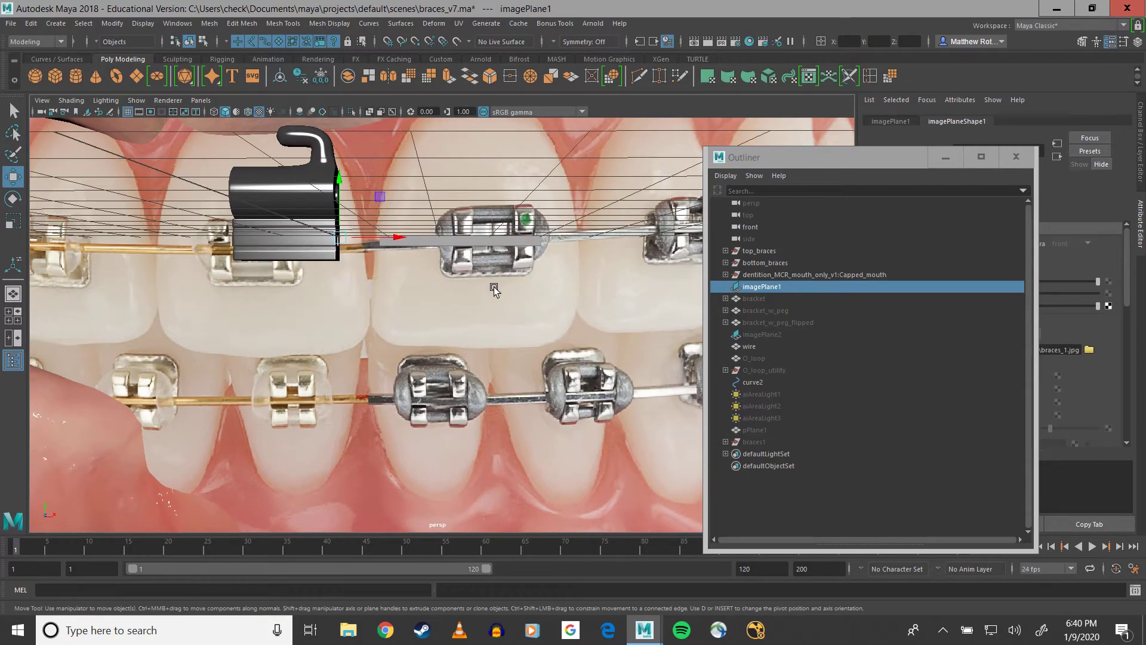
pyautogui.keyDown('alt'); pyautogui.moveTo(488, 298); pyautogui.dragTo(450, 299); pyautogui.keyUp('alt')
pyautogui.keyDown('alt'); pyautogui.moveTo(491, 421); pyautogui.dragTo(408, 324); pyautogui.keyUp('alt')
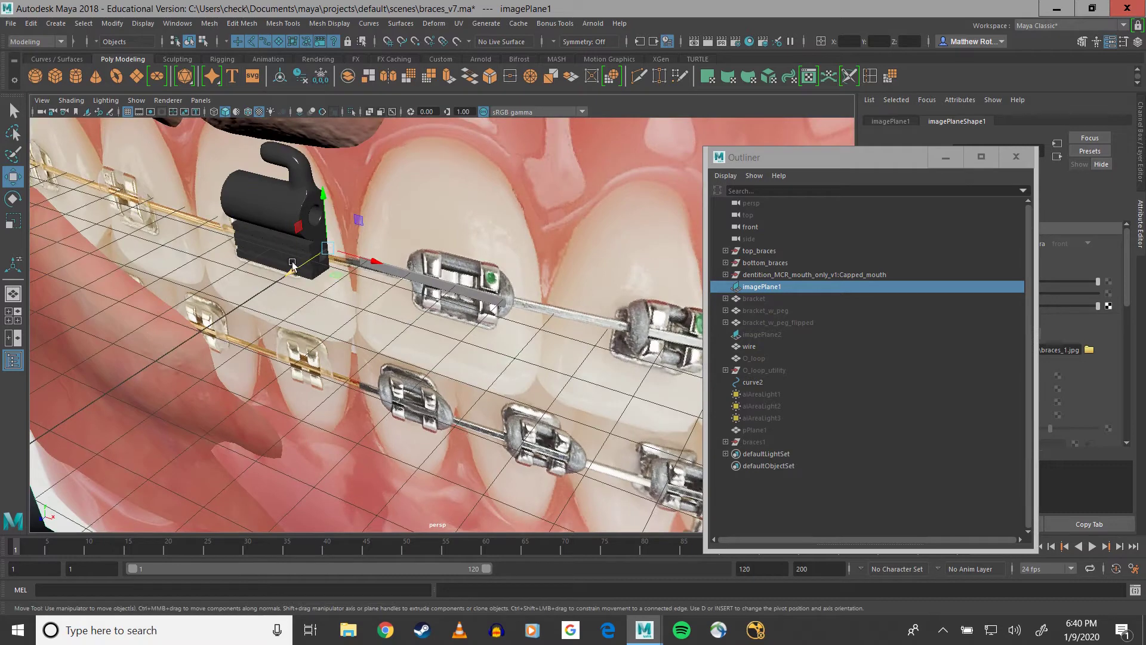
pyautogui.press('h')
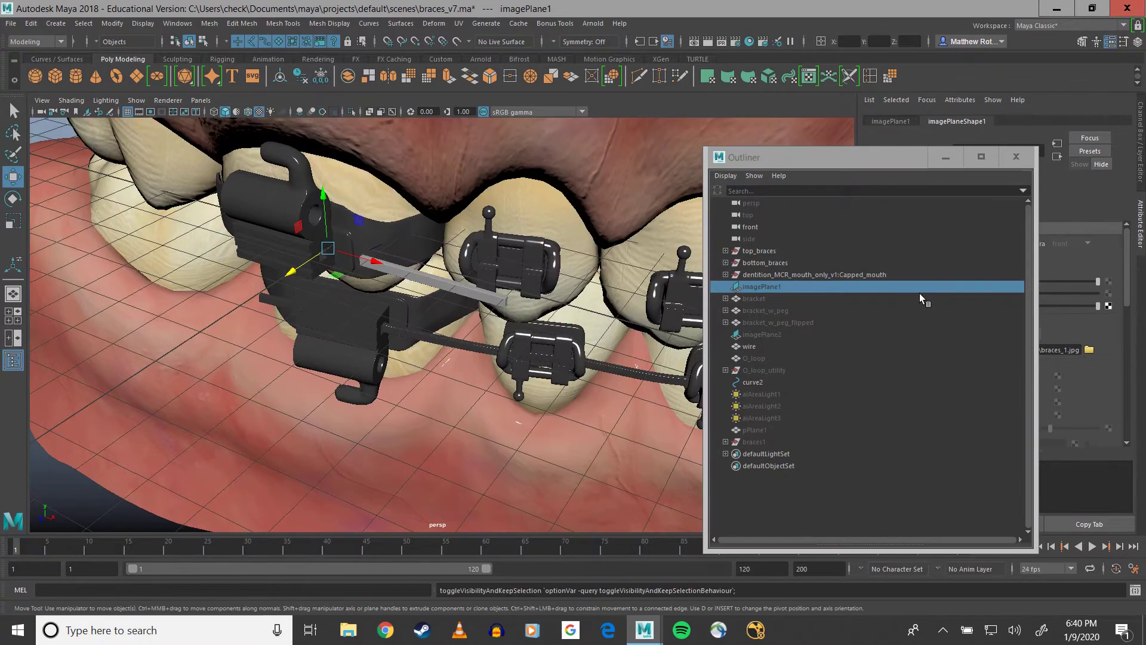
# Step: Duplicate the short rectangular wire block beside the upper molar bracket and hide the original
pyautogui.click(430, 277)
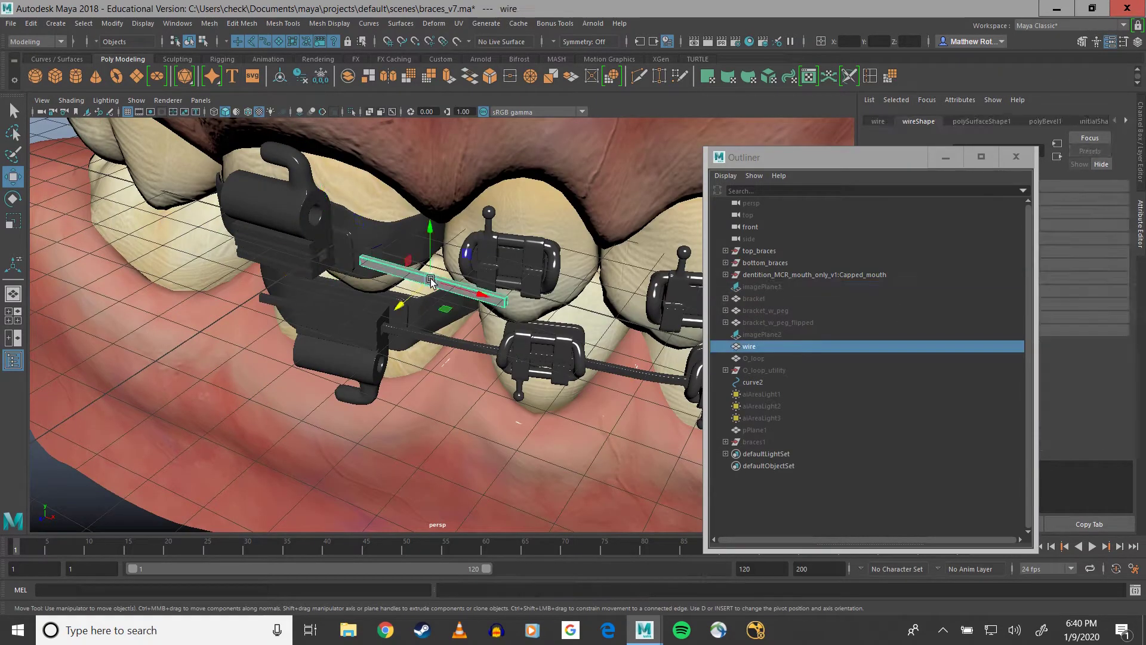
pyautogui.press('f')
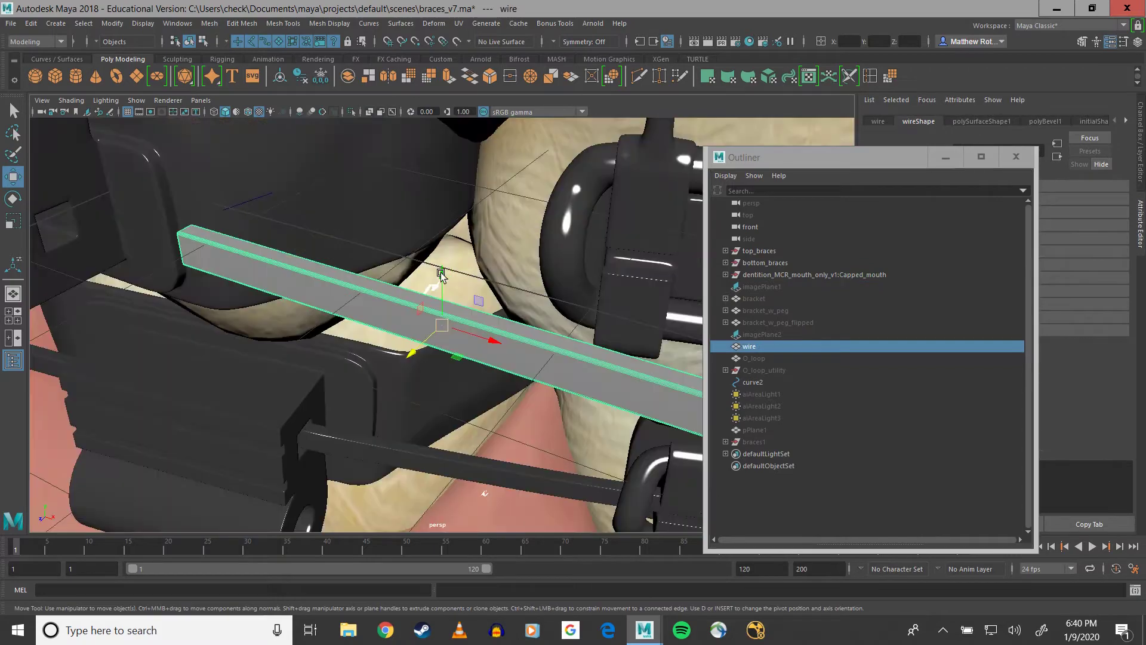
pyautogui.keyDown('alt'); pyautogui.moveTo(441, 274); pyautogui.dragTo(487, 408); pyautogui.keyUp('alt')
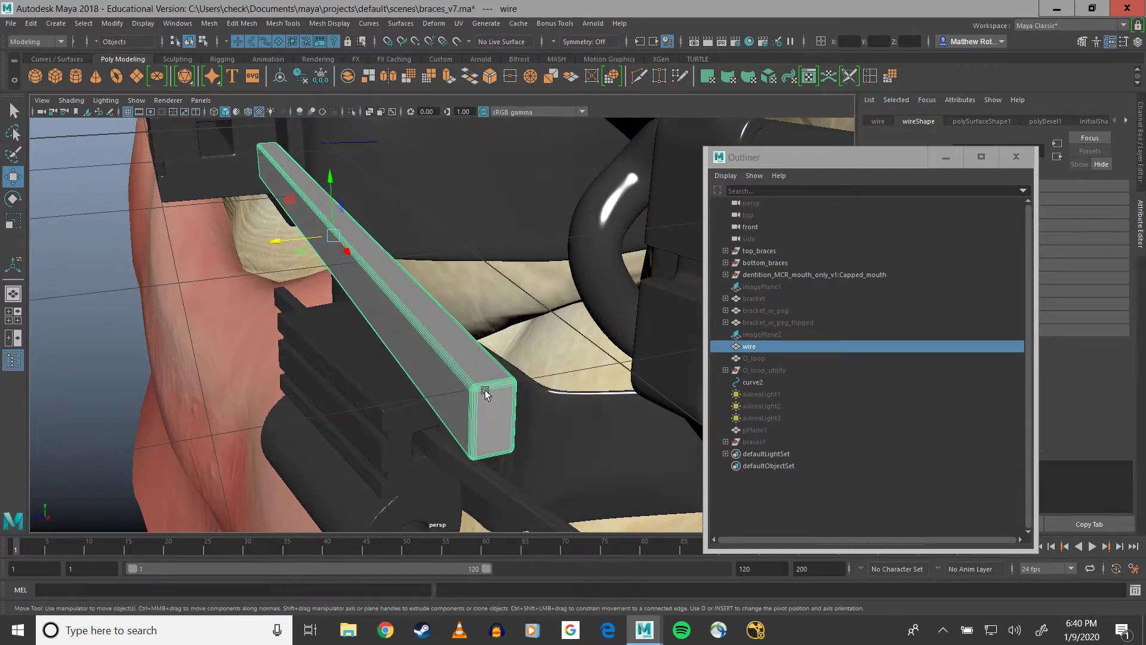
pyautogui.keyDown('alt'); pyautogui.moveTo(503, 401); pyautogui.dragTo(524, 455, button='right'); pyautogui.keyUp('alt')
pyautogui.keyDown('alt'); pyautogui.moveTo(524, 455); pyautogui.dragTo(456, 338); pyautogui.keyUp('alt')
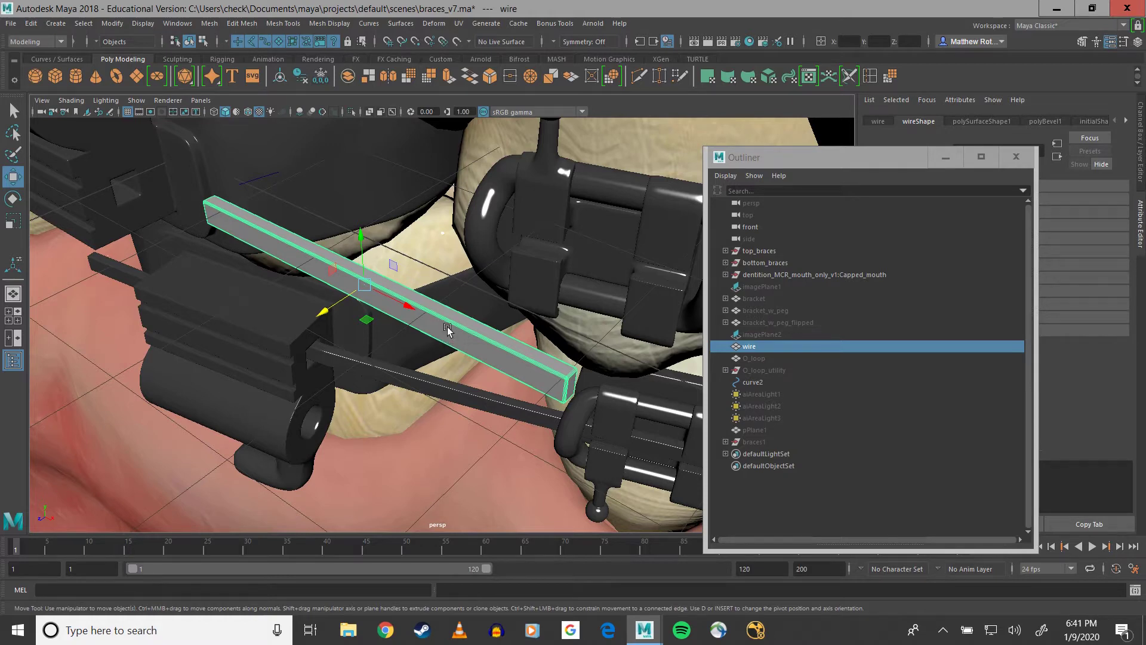
pyautogui.hotkey('ctrl', 'd')
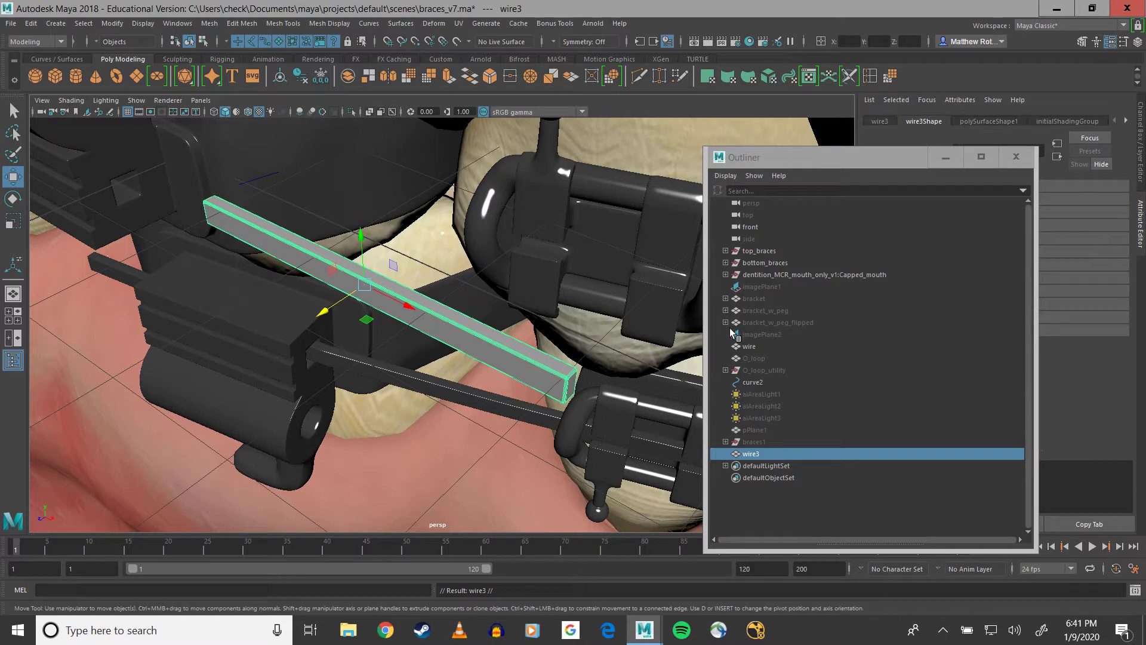
pyautogui.click(748, 346)
pyautogui.press('h')
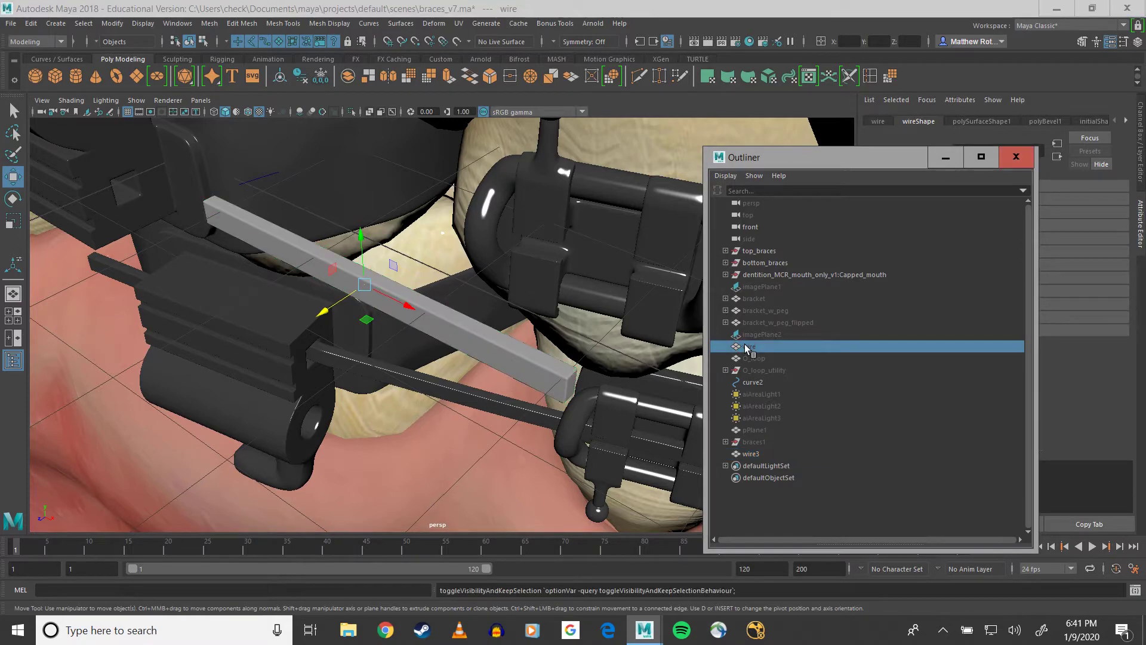
# Step: Select the duplicated wire block and move it into the slot of the upper molar bracket, with both ends protruding
pyautogui.click(504, 372)
pyautogui.keyDown('alt'); pyautogui.moveTo(459, 342); pyautogui.dragTo(570, 459, button='middle'); pyautogui.keyUp('alt')
pyautogui.moveTo(499, 449); pyautogui.dragTo(286, 275)
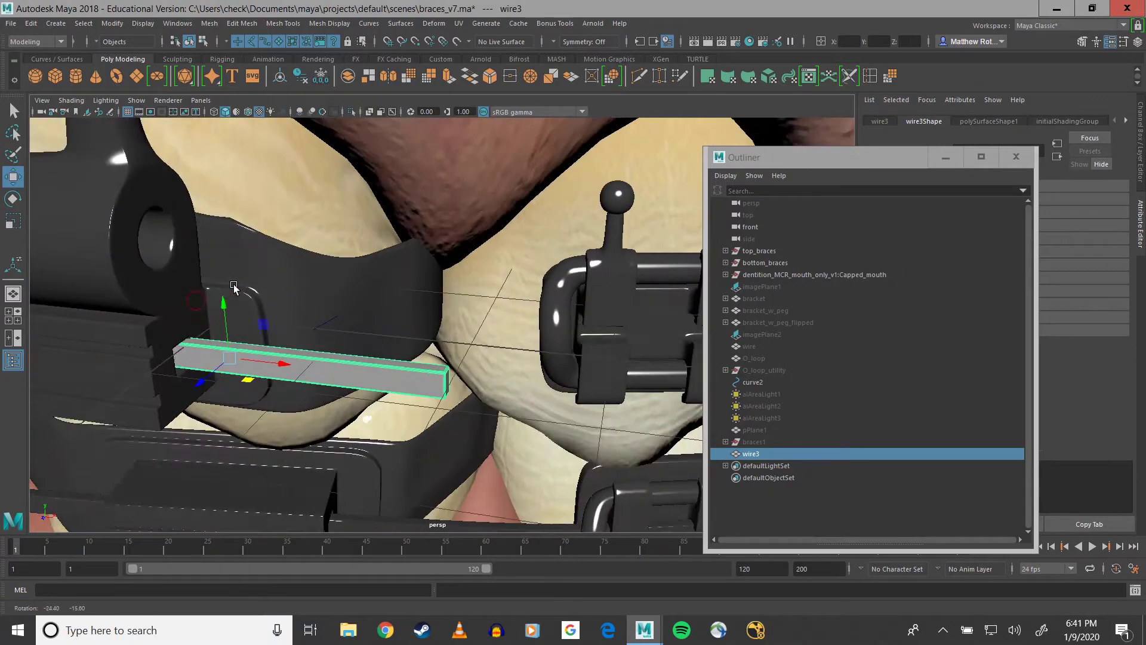
pyautogui.keyDown('alt'); pyautogui.moveTo(286, 275); pyautogui.dragTo(536, 281, button='middle'); pyautogui.keyUp('alt')
pyautogui.moveTo(515, 380); pyautogui.dragTo(354, 362)
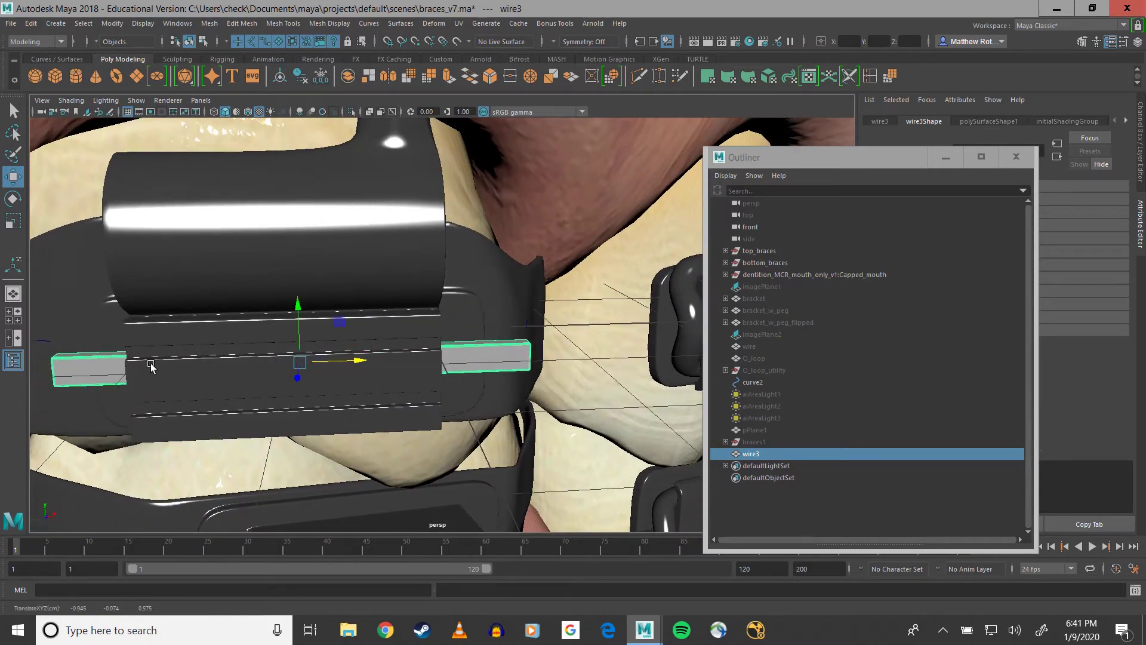
# Step: Adjust the wire block's depth and lengthwise position in the upper molar bracket slot so its rear end protrudes farther
pyautogui.keyDown('alt'); pyautogui.moveTo(151, 367); pyautogui.dragTo(317, 382); pyautogui.keyUp('alt')
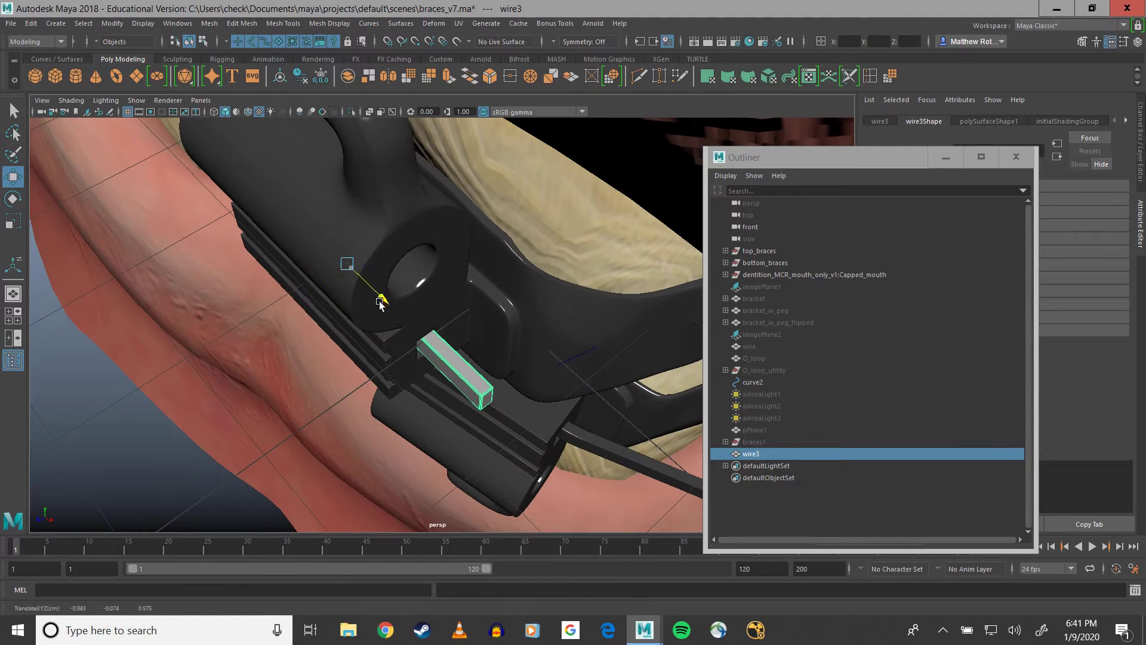
pyautogui.moveTo(379, 303); pyautogui.dragTo(333, 263)
pyautogui.keyDown('alt'); pyautogui.moveTo(283, 245); pyautogui.dragTo(233, 193); pyautogui.keyUp('alt')
pyautogui.moveTo(359, 333); pyautogui.dragTo(509, 352)
pyautogui.keyDown('alt'); pyautogui.moveTo(431, 363); pyautogui.dragTo(495, 358, button='middle'); pyautogui.keyUp('alt')
pyautogui.keyDown('alt'); pyautogui.moveTo(369, 341); pyautogui.dragTo(445, 356); pyautogui.keyUp('alt')
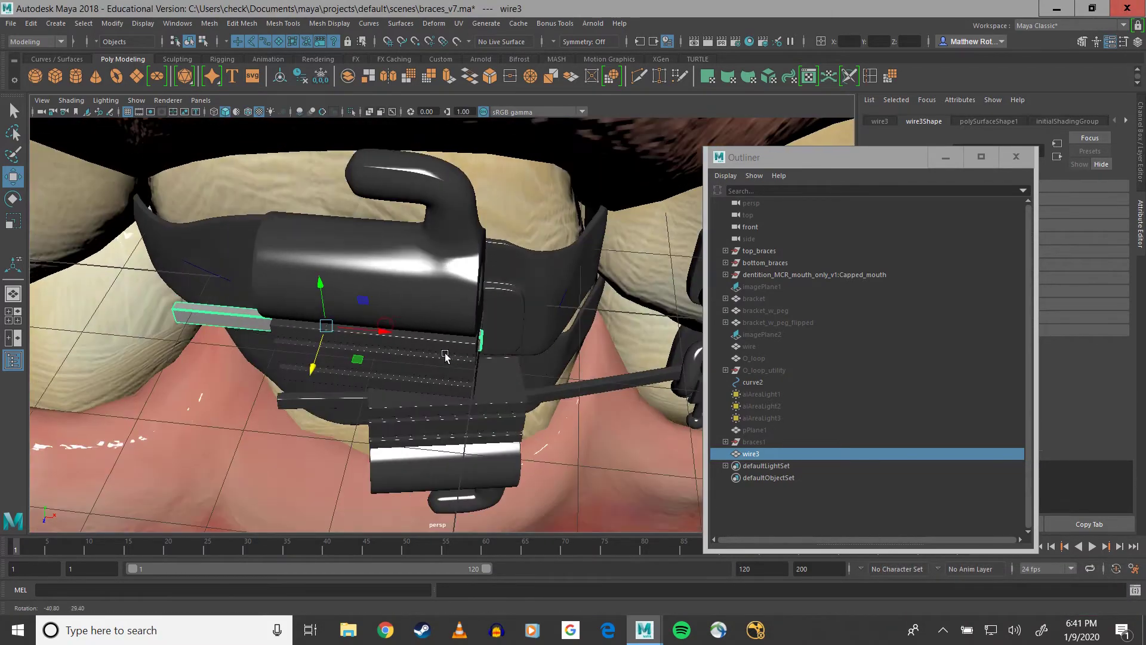
pyautogui.moveTo(384, 328); pyautogui.dragTo(379, 329)
pyautogui.scroll(-3, 475, 326)
pyautogui.keyDown('alt'); pyautogui.moveTo(475, 324); pyautogui.dragTo(406, 330); pyautogui.keyUp('alt')
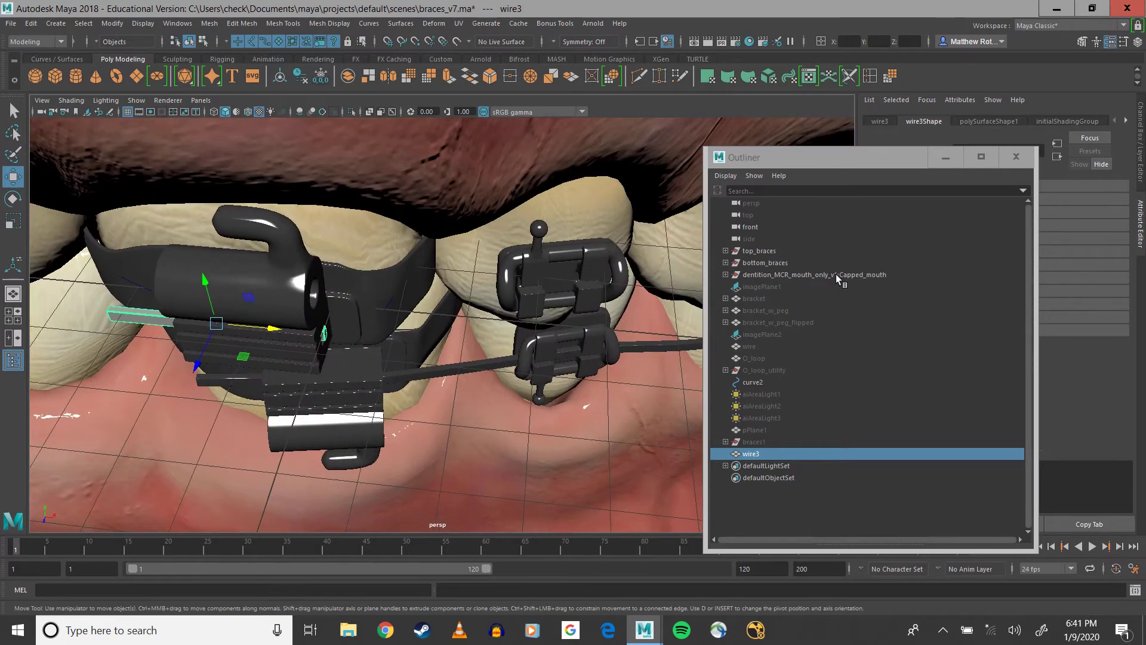
# Step: Hide the dentition mouth model and the bottom_braces group
pyautogui.click(769, 274)
pyautogui.press('h')
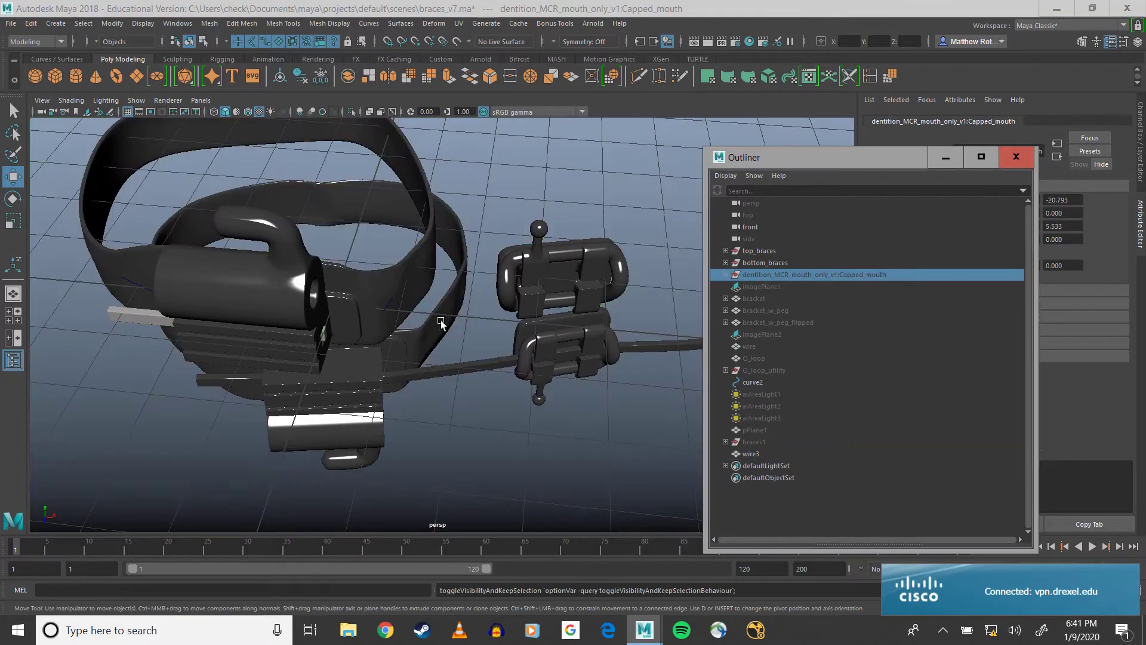
pyautogui.scroll(-4, 486, 321)
pyautogui.keyDown('alt'); pyautogui.moveTo(583, 254); pyautogui.dragTo(718, 272); pyautogui.keyUp('alt')
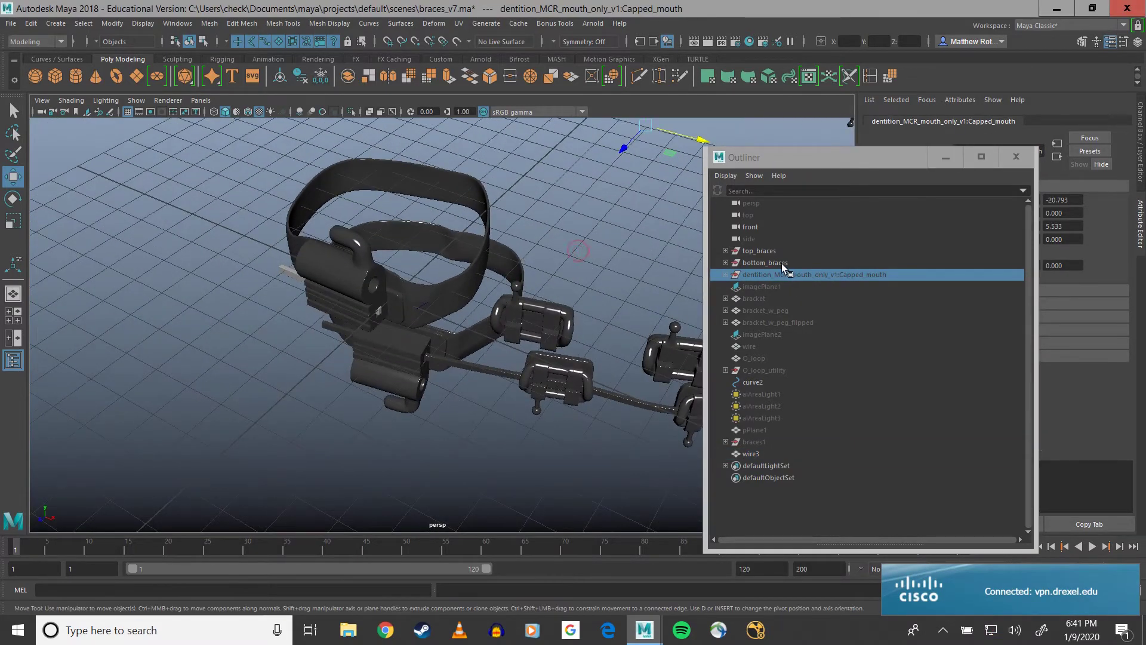
pyautogui.click(761, 261)
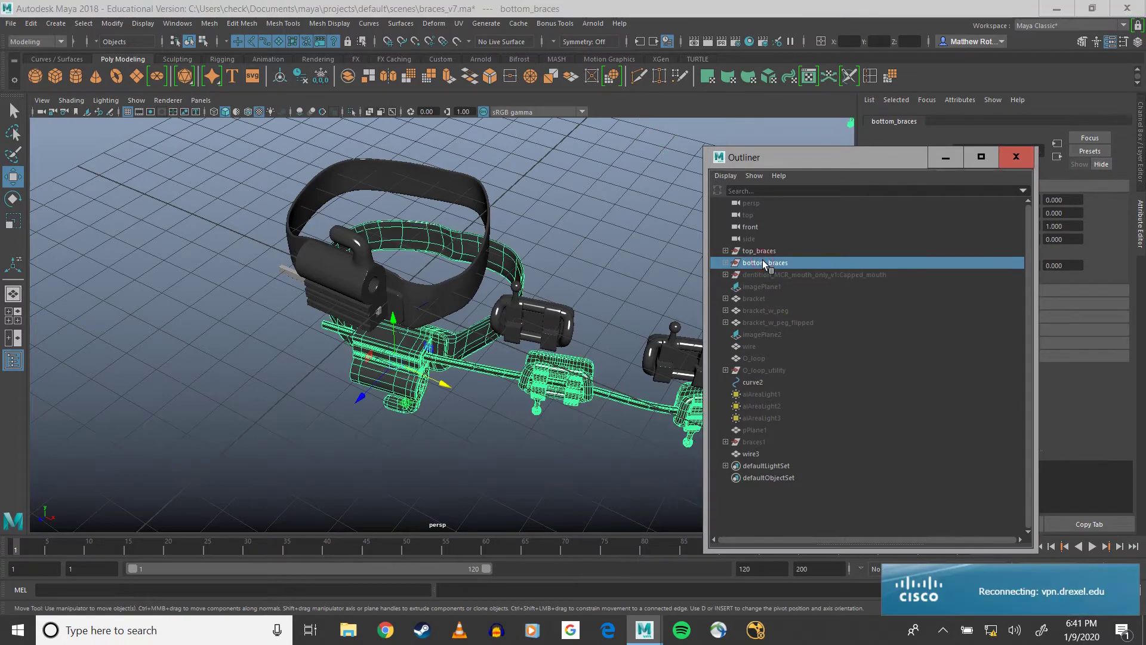
pyautogui.press('h')
# Step: Examine the upper molar band and the row of upper brackets from several angles, and close the Outliner
pyautogui.keyDown('alt'); pyautogui.moveTo(633, 374); pyautogui.dragTo(299, 312); pyautogui.keyUp('alt')
pyautogui.scroll(5, 292, 313)
pyautogui.keyDown('alt'); pyautogui.moveTo(227, 315); pyautogui.dragTo(304, 261, button='middle'); pyautogui.keyUp('alt')
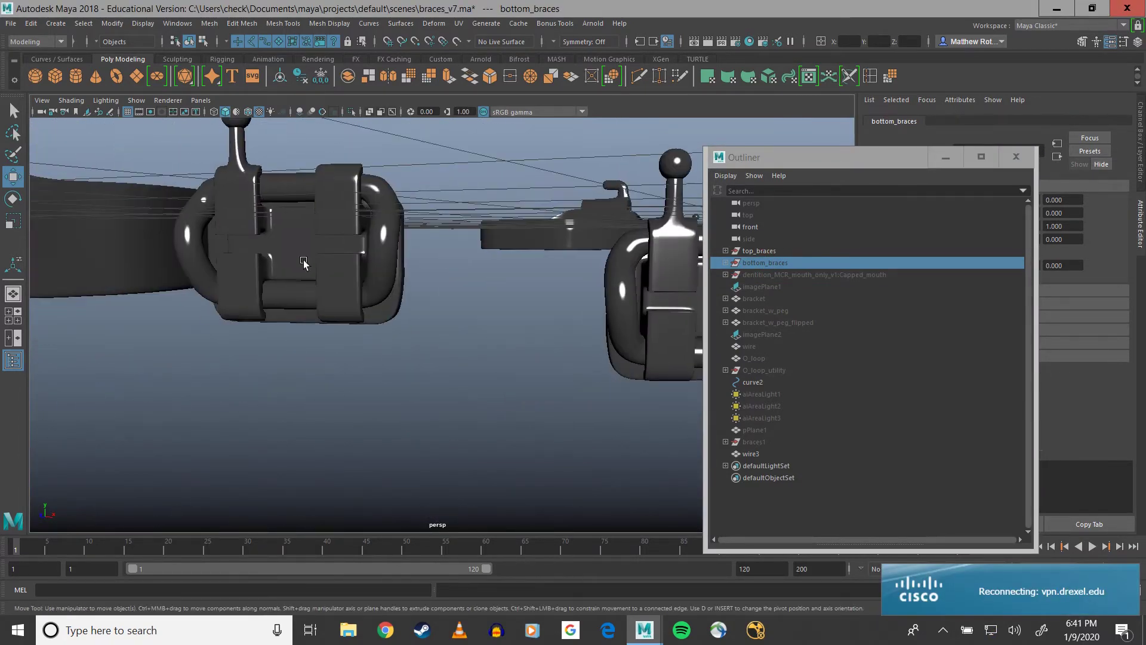
pyautogui.keyDown('alt'); pyautogui.moveTo(606, 278); pyautogui.dragTo(423, 257, button='right'); pyautogui.keyUp('alt')
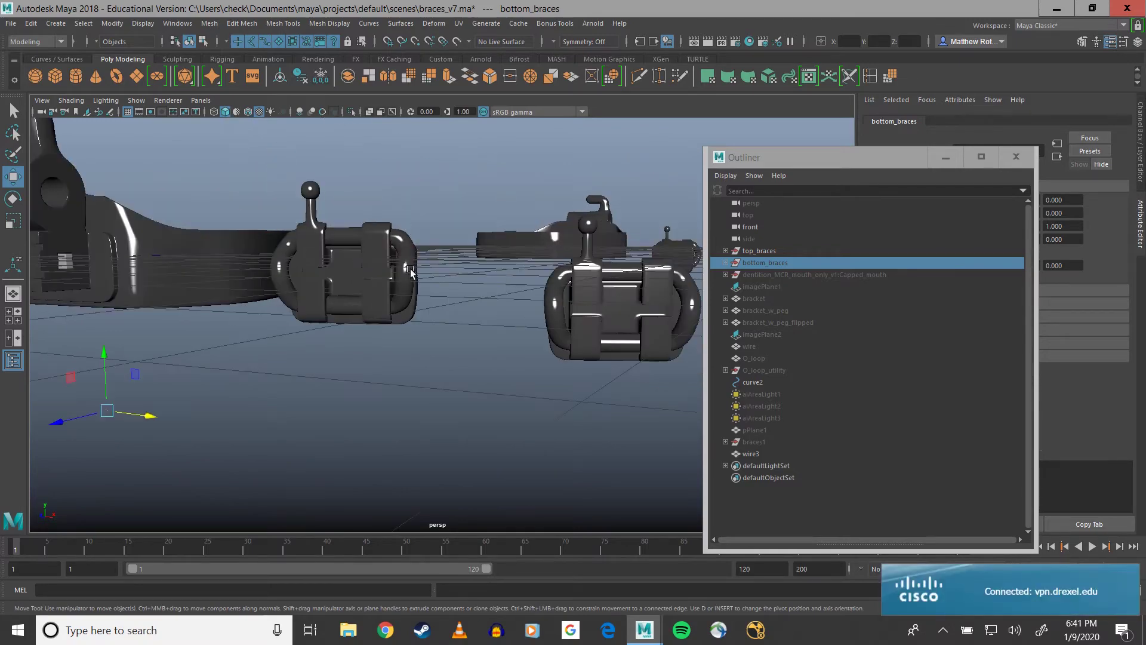
pyautogui.keyDown('alt'); pyautogui.moveTo(418, 251); pyautogui.dragTo(356, 283); pyautogui.keyUp('alt')
pyautogui.keyDown('alt'); pyautogui.moveTo(355, 285); pyautogui.dragTo(325, 287, button='right'); pyautogui.keyUp('alt')
pyautogui.keyDown('alt'); pyautogui.moveTo(325, 288); pyautogui.dragTo(370, 315); pyautogui.keyUp('alt')
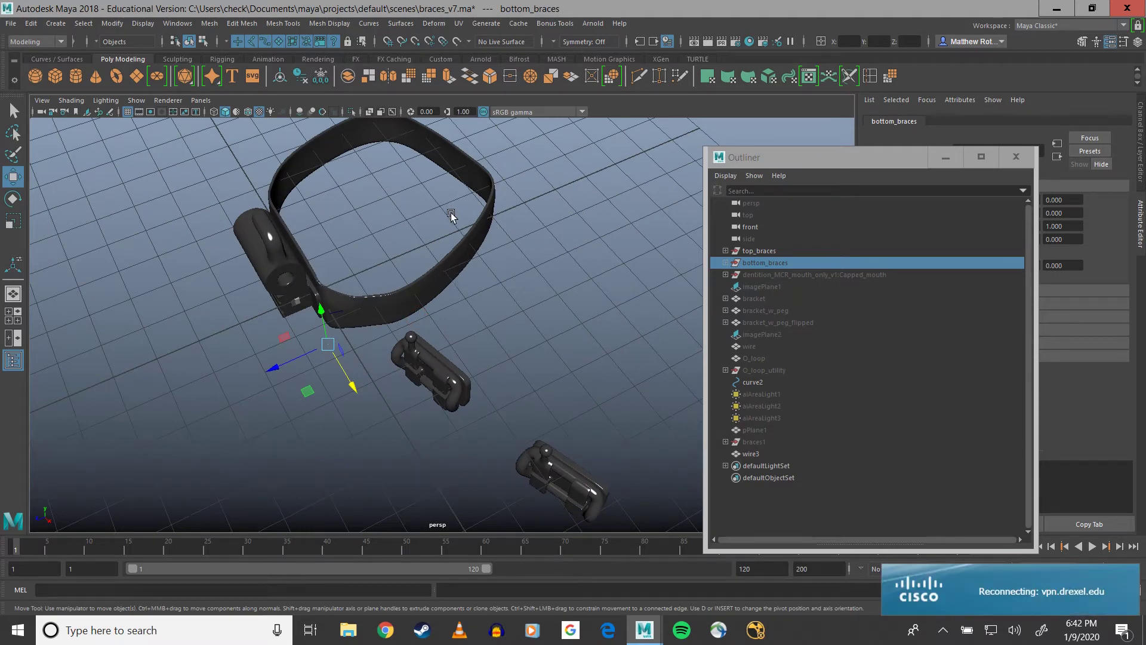
pyautogui.keyDown('alt'); pyautogui.moveTo(436, 349); pyautogui.dragTo(608, 364); pyautogui.keyUp('alt')
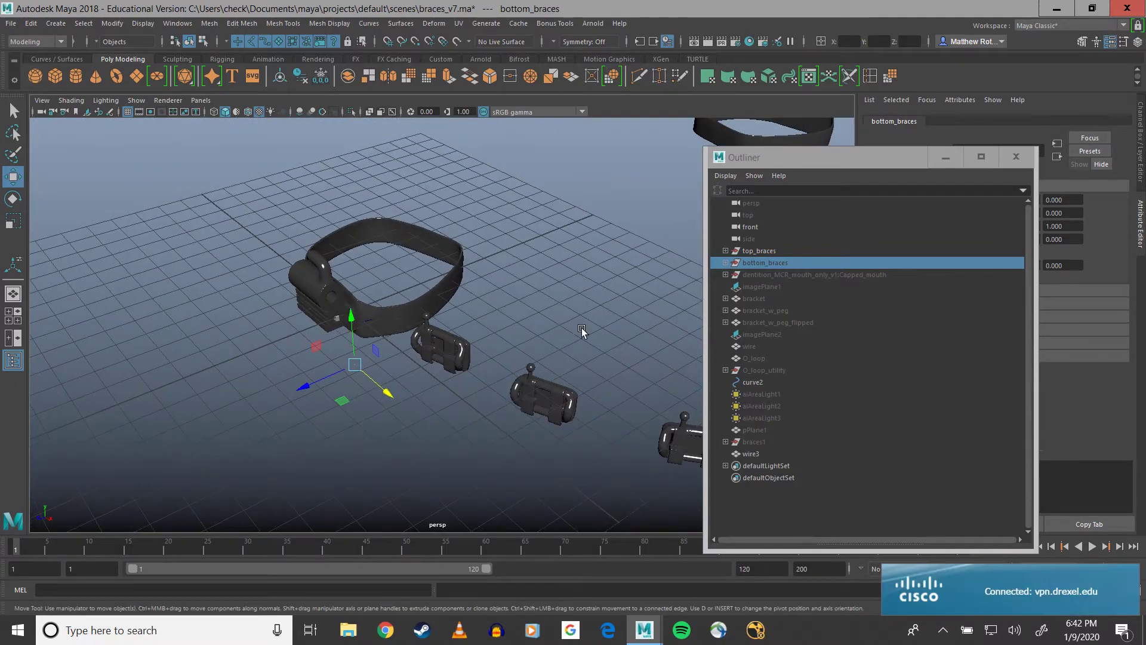
pyautogui.click(1008, 159)
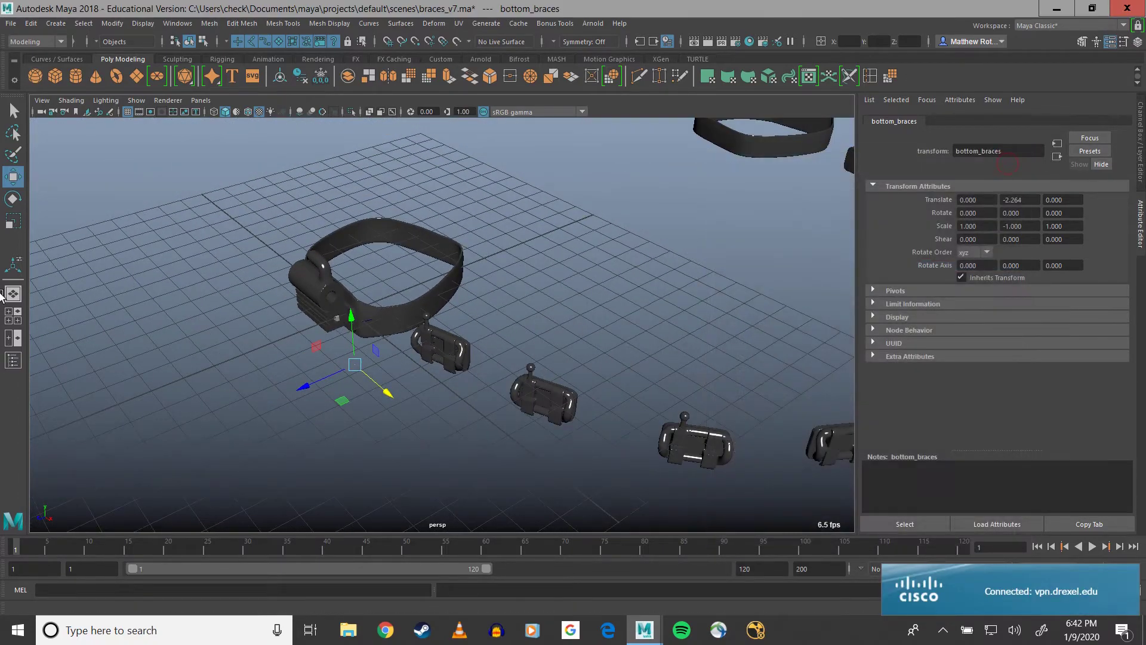
# Step: Draw a trial EP curve with eight winding edit points on the grid in front of the upper braces
pyautogui.click(58, 60)
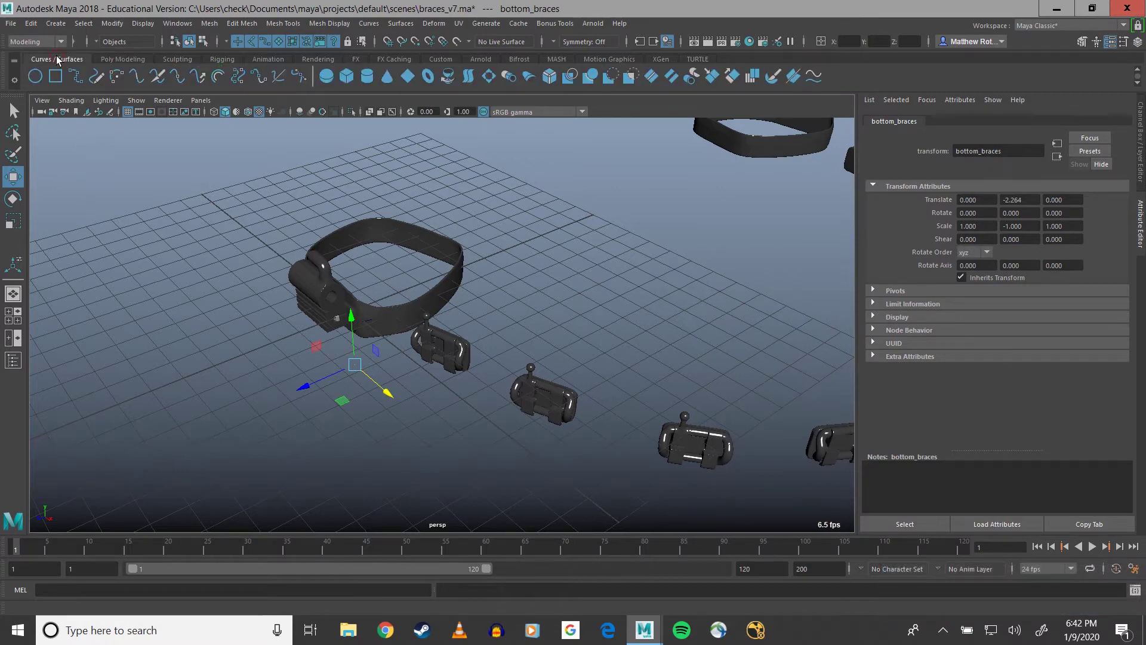
pyautogui.click(79, 79)
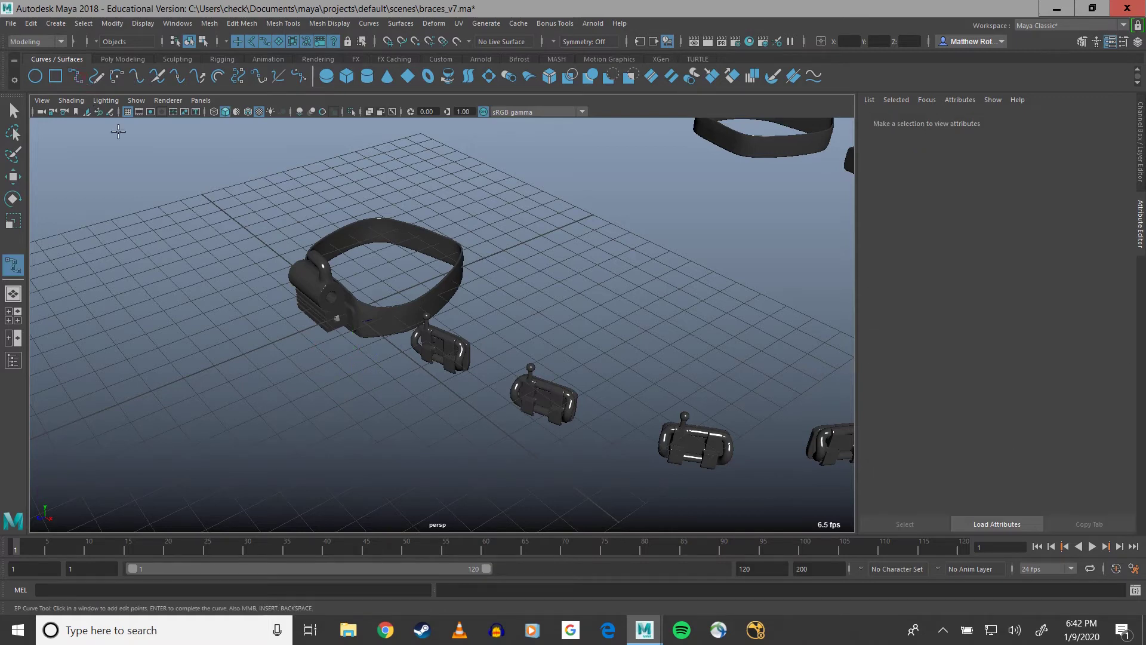
pyautogui.click(177, 326)
pyautogui.click(172, 374)
pyautogui.click(283, 439)
pyautogui.click(342, 422)
pyautogui.click(393, 395)
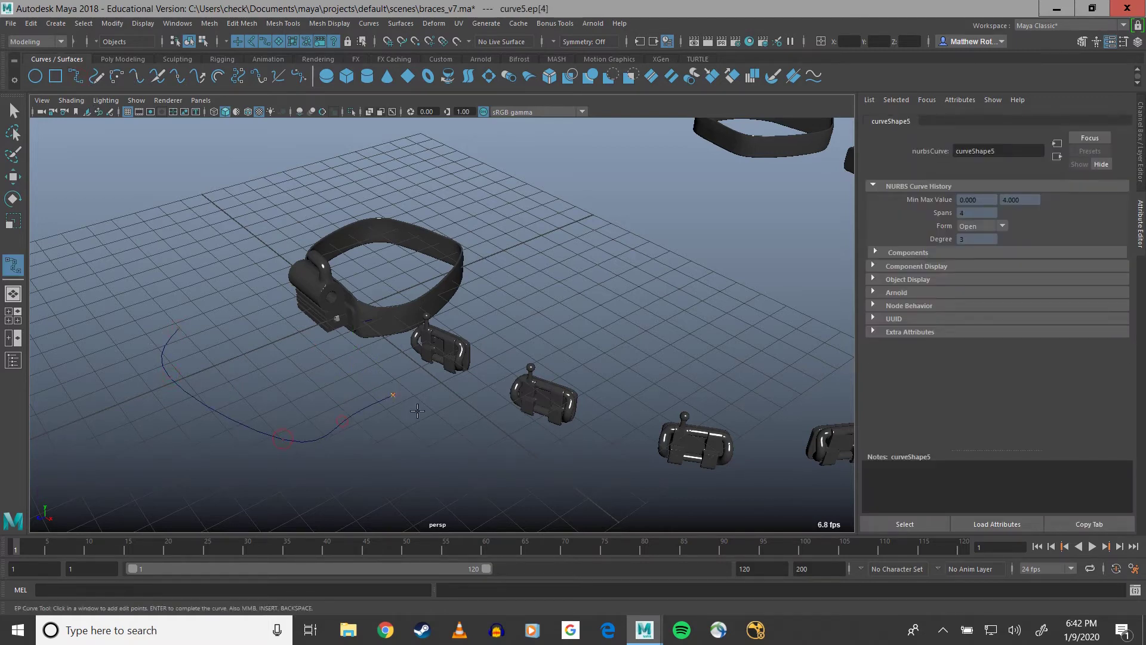
pyautogui.click(459, 457)
pyautogui.click(531, 471)
pyautogui.click(348, 425)
pyautogui.keyDown('alt'); pyautogui.moveTo(378, 438); pyautogui.dragTo(264, 375); pyautogui.keyUp('alt')
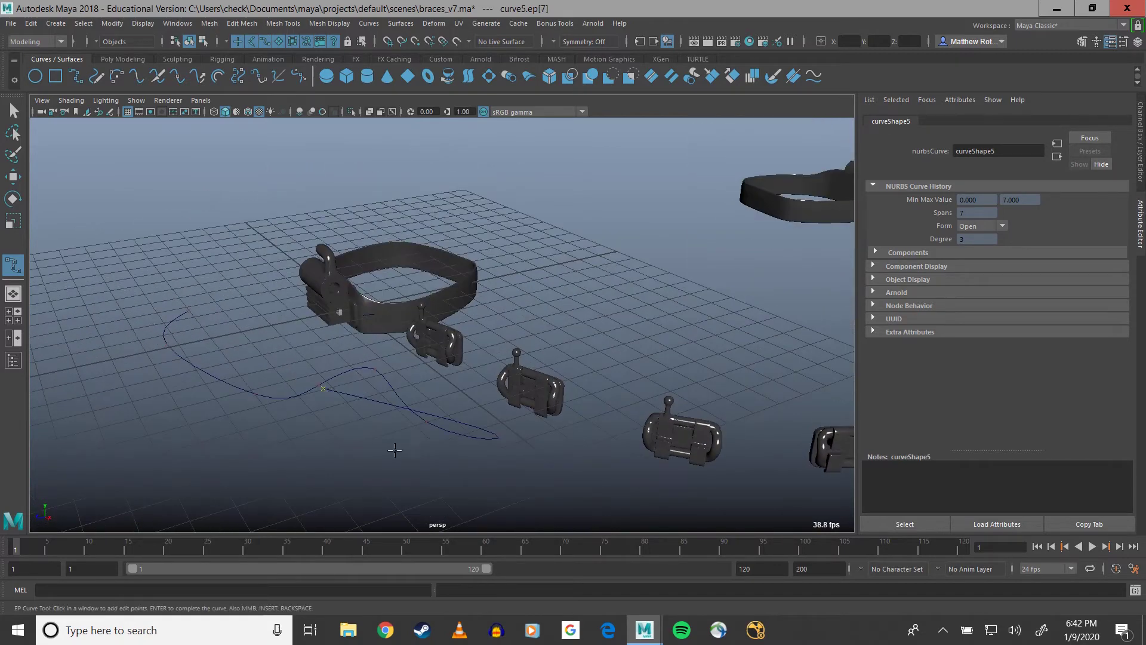
# Step: Undo every edit point of the trial EP curve
pyautogui.hotkey('ctrl', 'z')
pyautogui.hotkey('ctrl', 'z')
pyautogui.hotkey('ctrl', 'z')
pyautogui.hotkey('ctrl', 'z')
pyautogui.hotkey('ctrl', 'z')
pyautogui.hotkey('ctrl', 'z')
pyautogui.hotkey('ctrl', 'z')
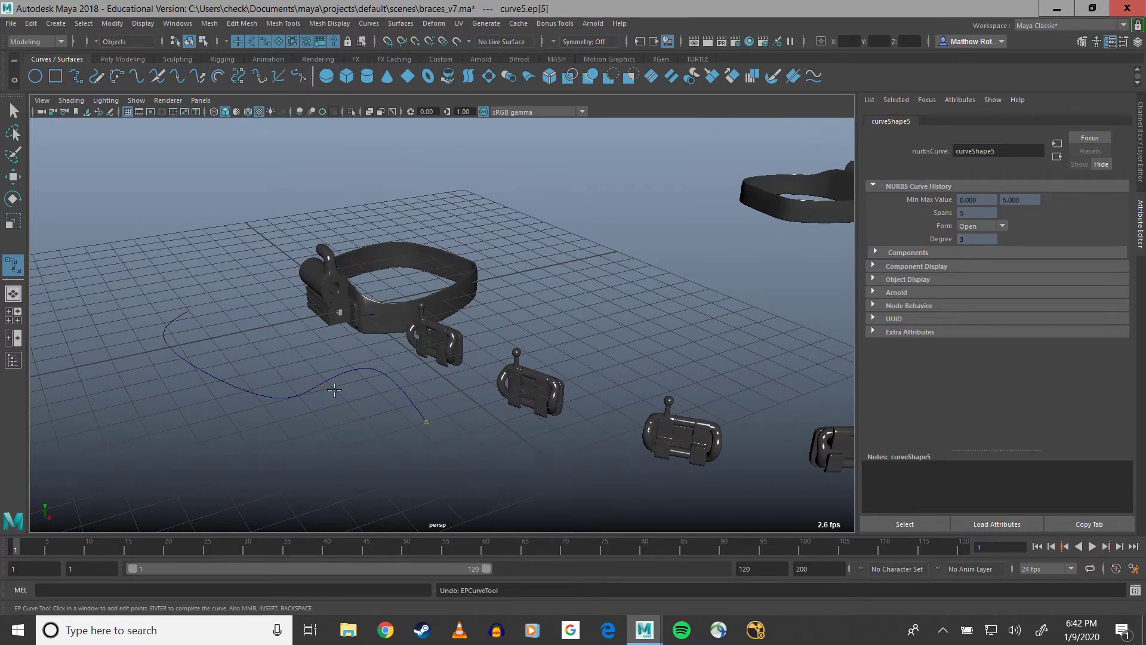
pyautogui.hotkey('ctrl', 'z')
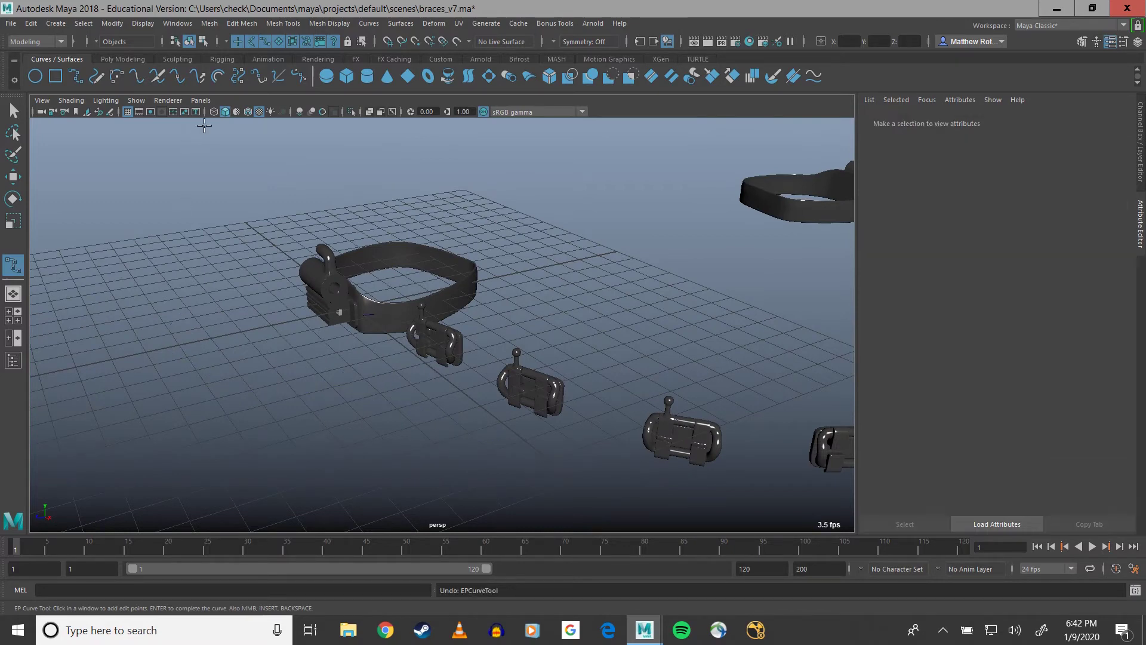
# Step: Start a Bezier curve on the grid in front of the upper braces with four zigzag corner anchors
pyautogui.click(299, 78)
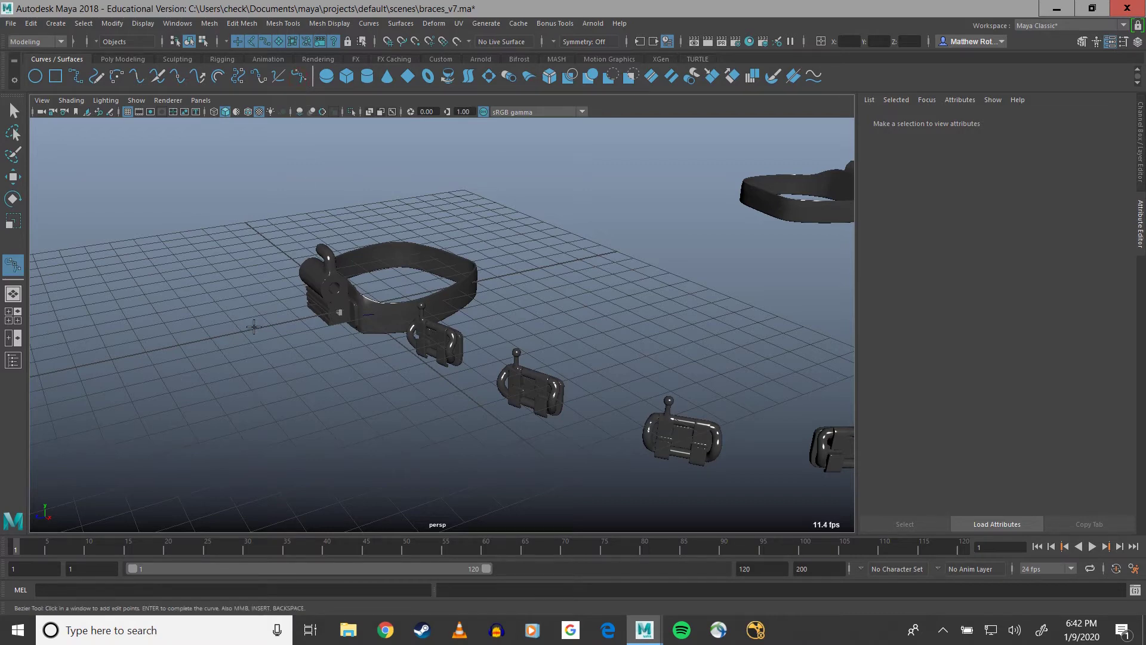
pyautogui.keyDown('alt'); pyautogui.moveTo(258, 357); pyautogui.dragTo(274, 395); pyautogui.keyUp('alt')
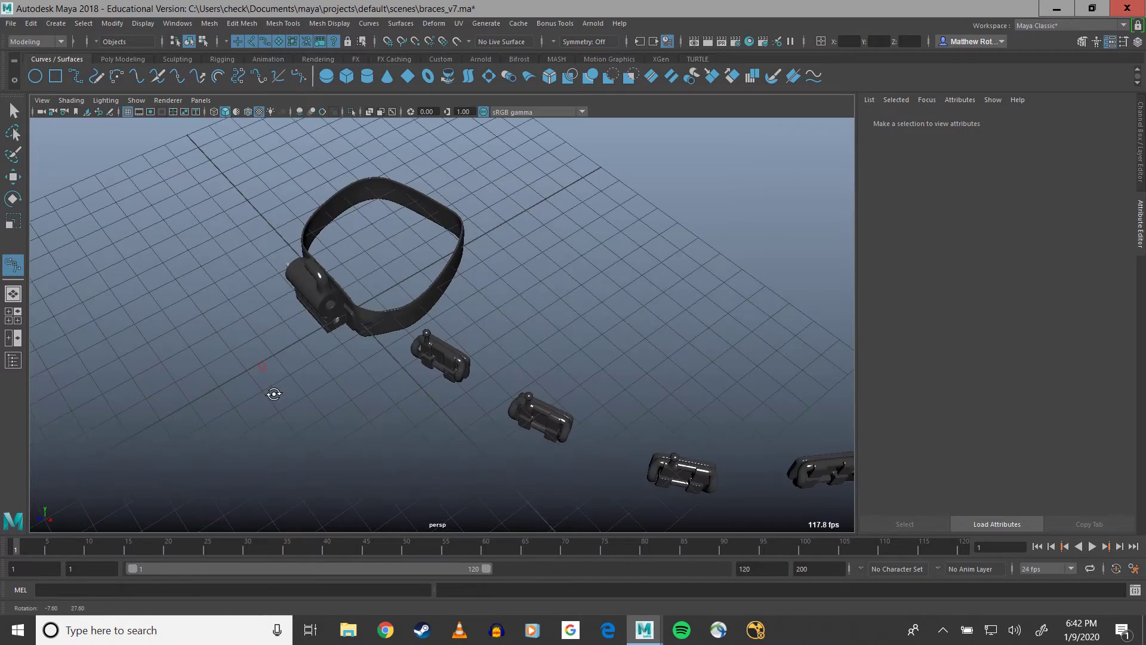
pyautogui.click(295, 72)
pyautogui.keyDown('alt'); pyautogui.moveTo(237, 302); pyautogui.dragTo(274, 232, button='middle'); pyautogui.keyUp('alt')
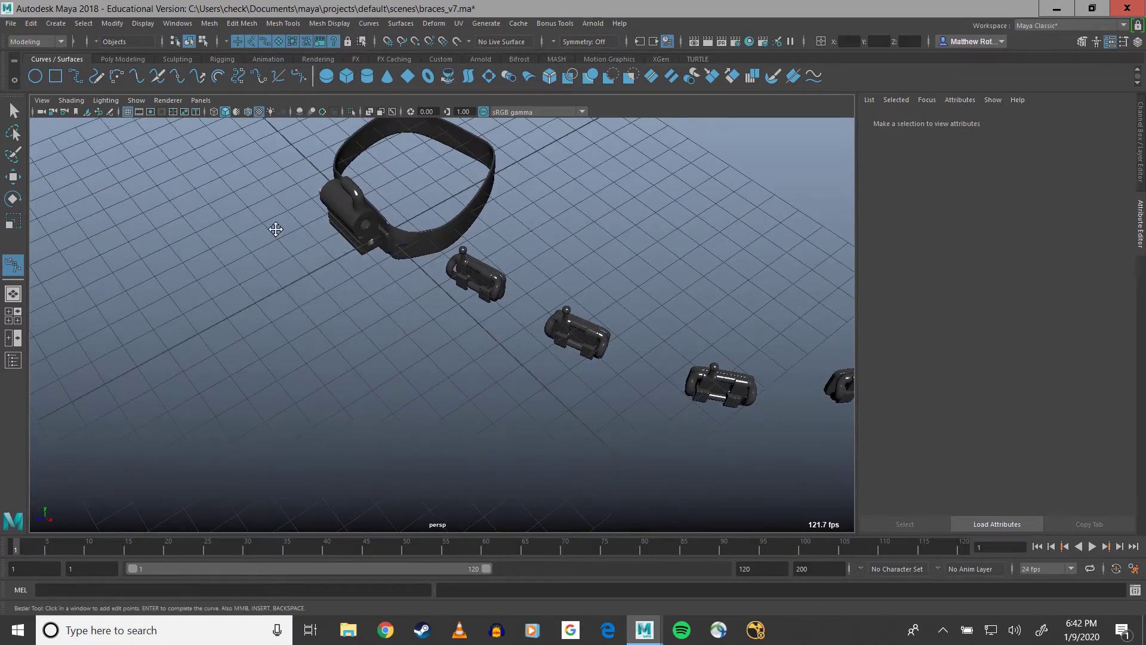
pyautogui.click(173, 289)
pyautogui.click(251, 326)
pyautogui.click(335, 295)
pyautogui.click(359, 357)
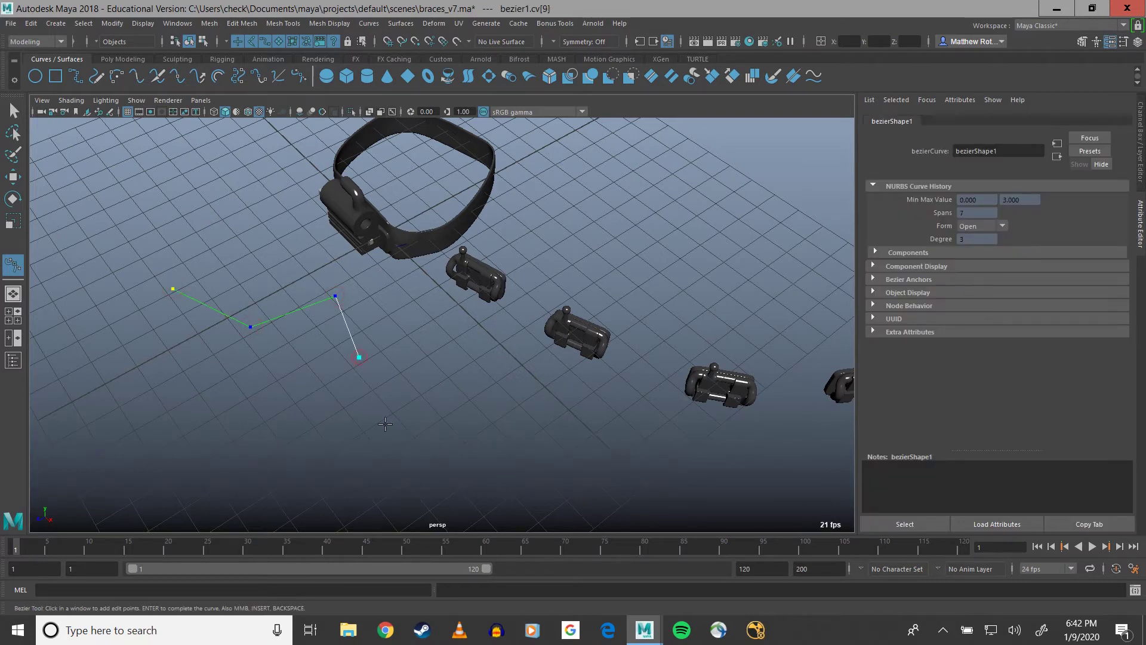
# Step: Continue the Bezier curve with five anchors that have pulled-out tangents for a wavy path, and finish the curve
pyautogui.moveTo(370, 434); pyautogui.dragTo(405, 438)
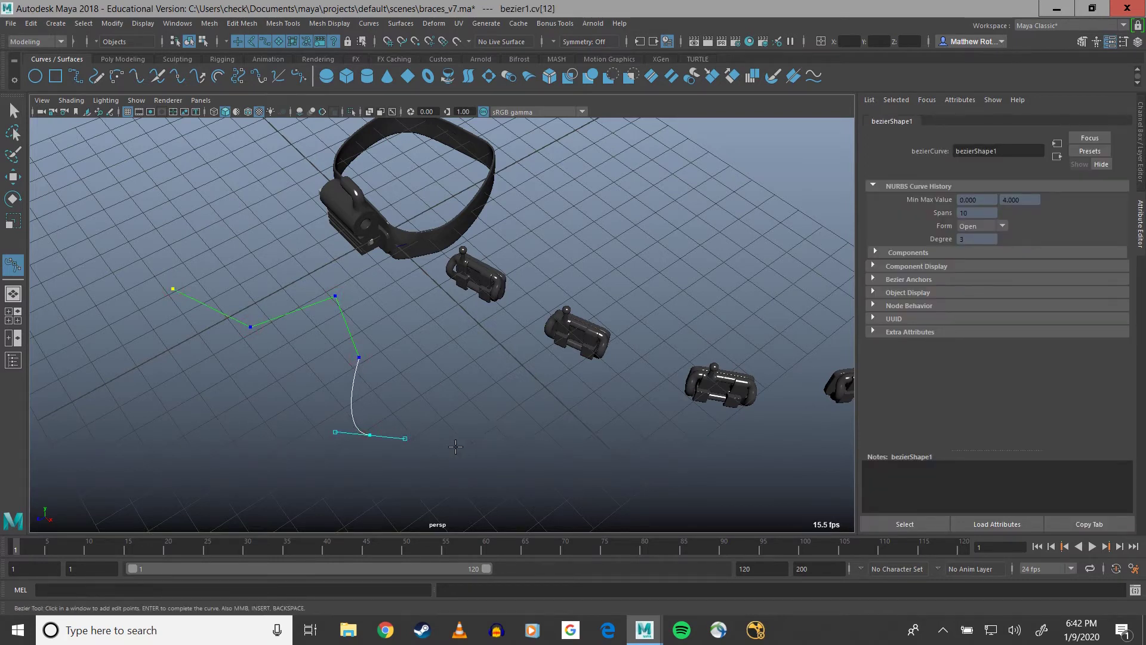
pyautogui.moveTo(506, 437); pyautogui.dragTo(548, 461)
pyautogui.moveTo(605, 486); pyautogui.dragTo(693, 488)
pyautogui.keyDown('alt'); pyautogui.moveTo(695, 463); pyautogui.dragTo(491, 368, button='middle'); pyautogui.keyUp('alt')
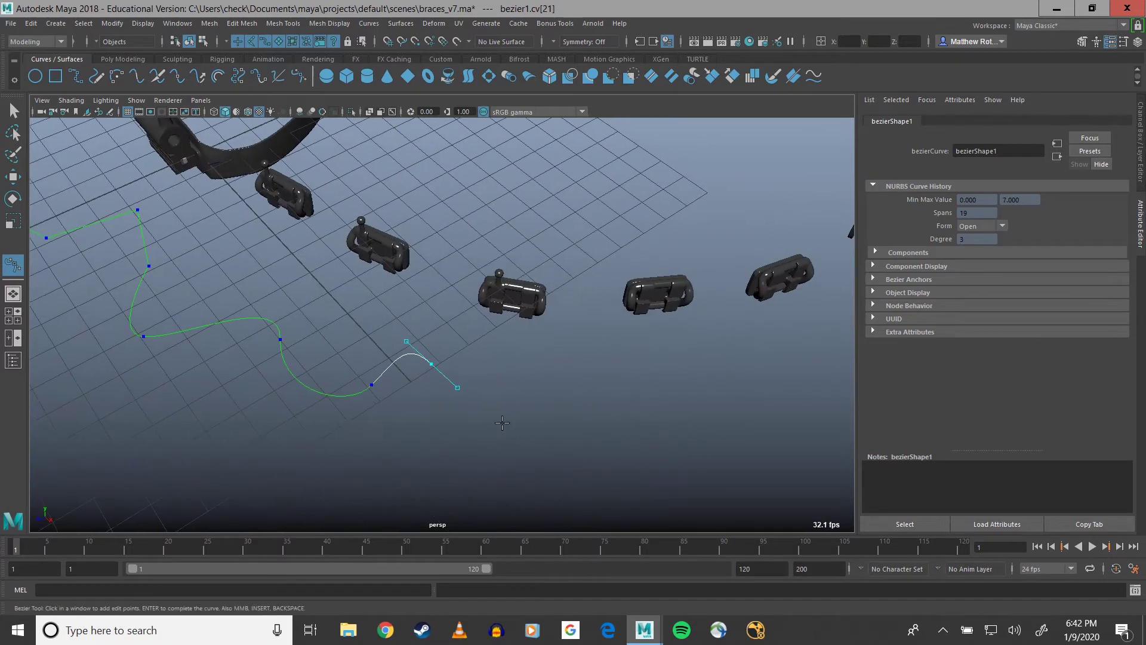
pyautogui.moveTo(502, 452); pyautogui.dragTo(542, 438)
pyautogui.keyDown('alt'); pyautogui.moveTo(338, 323); pyautogui.dragTo(513, 333, button='middle'); pyautogui.keyUp('alt')
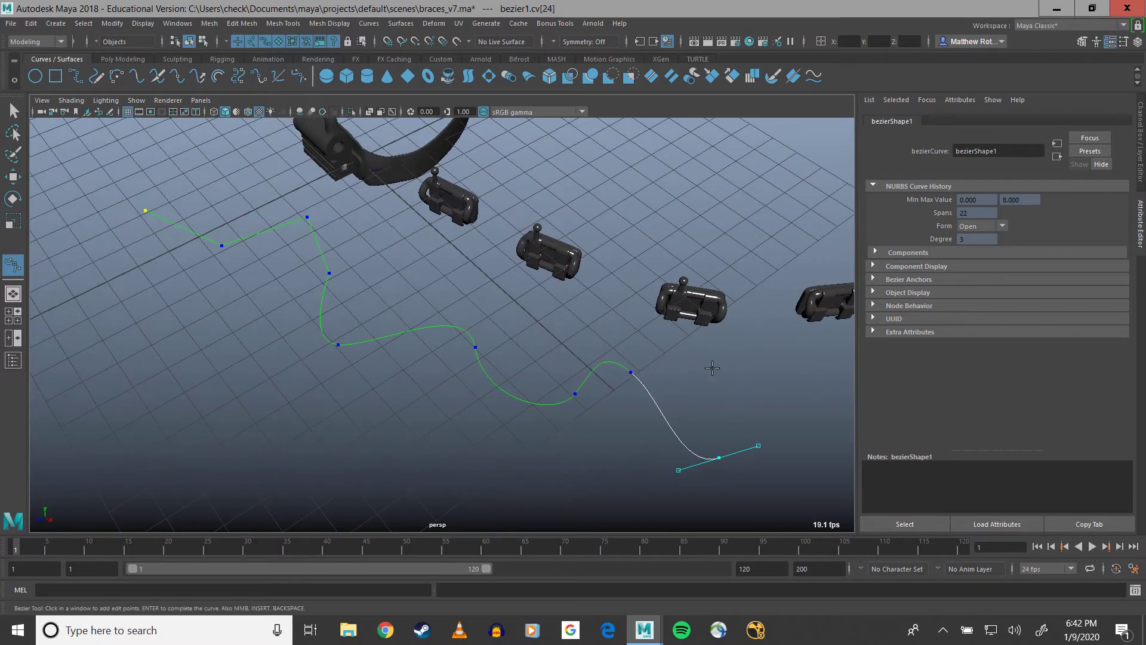
pyautogui.press('q')
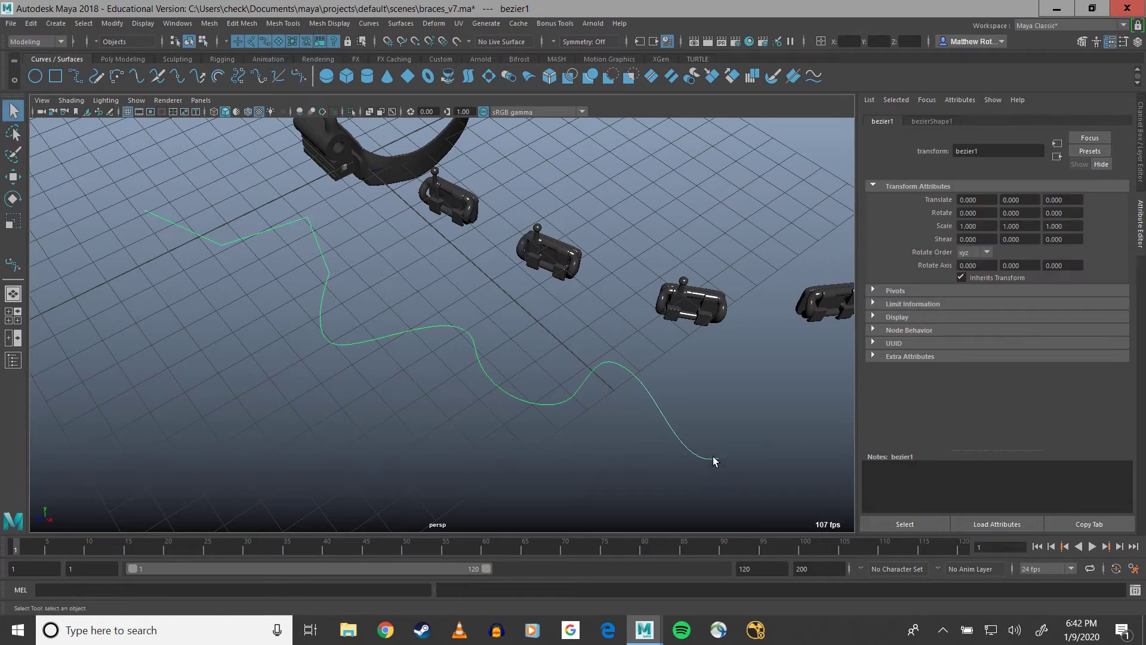
# Step: Display the Bezier curve's control vertices and lengthen the tangent handle of the last anchor
pyautogui.moveTo(711, 459); pyautogui.dragTo(644, 337, button='right')
pyautogui.keyDown('alt'); pyautogui.moveTo(746, 394); pyautogui.dragTo(673, 342, button='middle'); pyautogui.keyUp('alt')
pyautogui.moveTo(578, 392); pyautogui.dragTo(508, 446)
pyautogui.press('w')
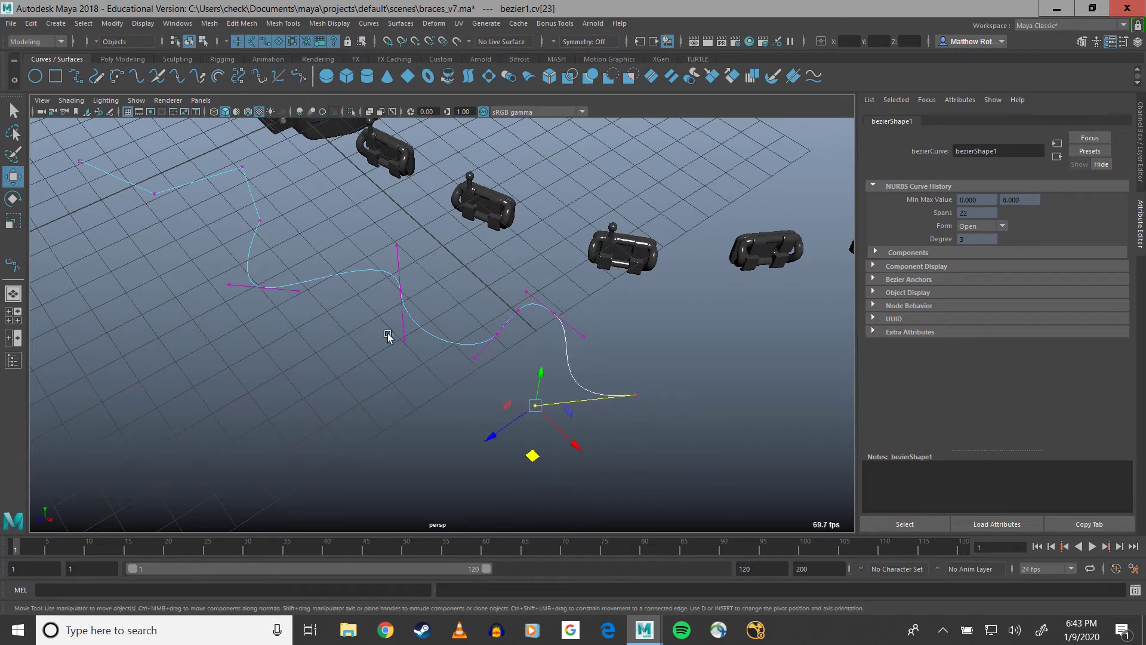
# Step: Select the anchor with the near-vertical tangent in the middle of the Bezier curve and break its anchor tangents
pyautogui.moveTo(391, 335); pyautogui.dragTo(389, 389)
pyautogui.scroll(5, 381, 343)
pyautogui.keyDown('alt'); pyautogui.moveTo(382, 333); pyautogui.dragTo(507, 349, button='middle'); pyautogui.keyUp('alt')
pyautogui.moveTo(429, 203); pyautogui.dragTo(597, 442)
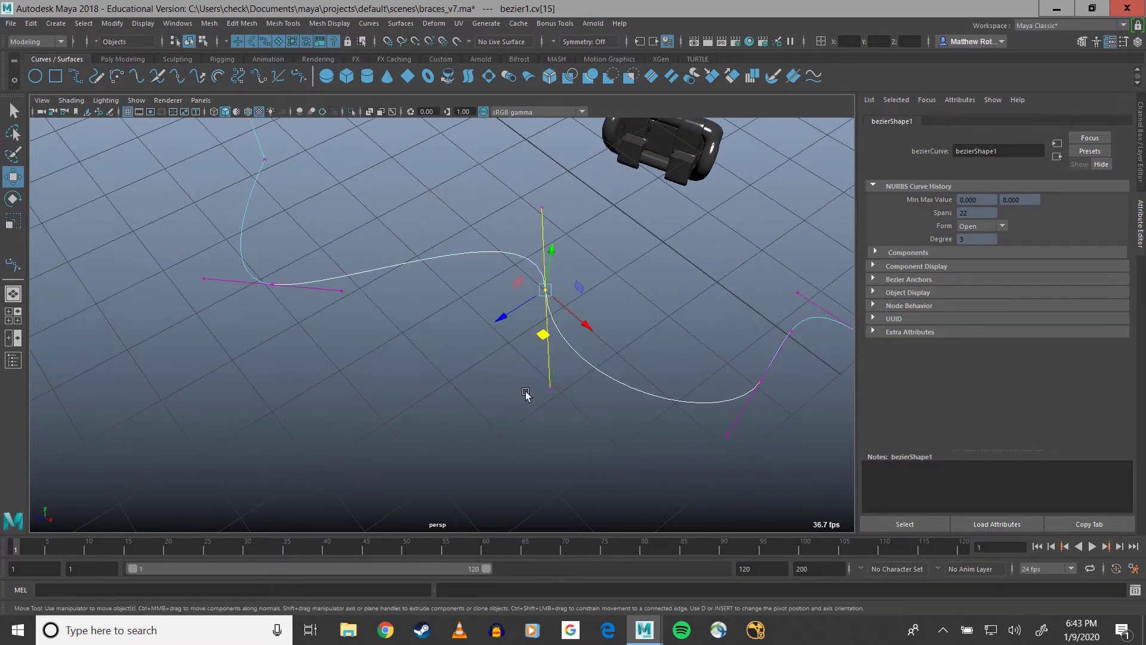
pyautogui.click(368, 24)
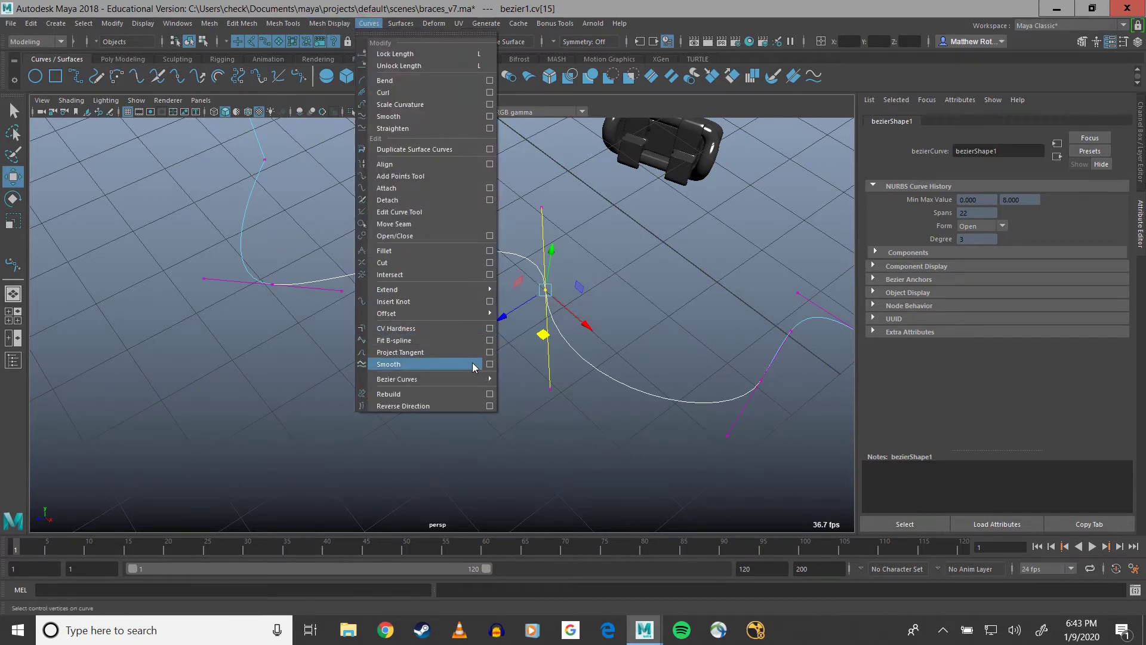
pyautogui.moveTo(561, 401)
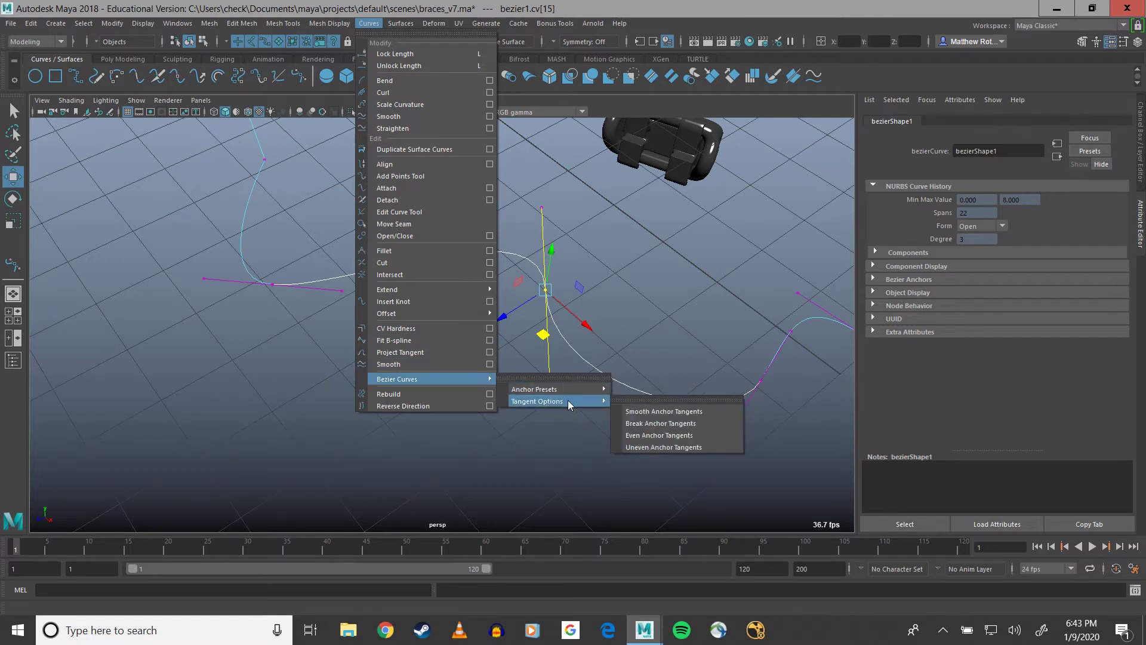
pyautogui.click(669, 424)
# Step: Move the two broken tangent handles of the middle anchor independently to form a sharp corner in the curve
pyautogui.moveTo(489, 355); pyautogui.dragTo(597, 375)
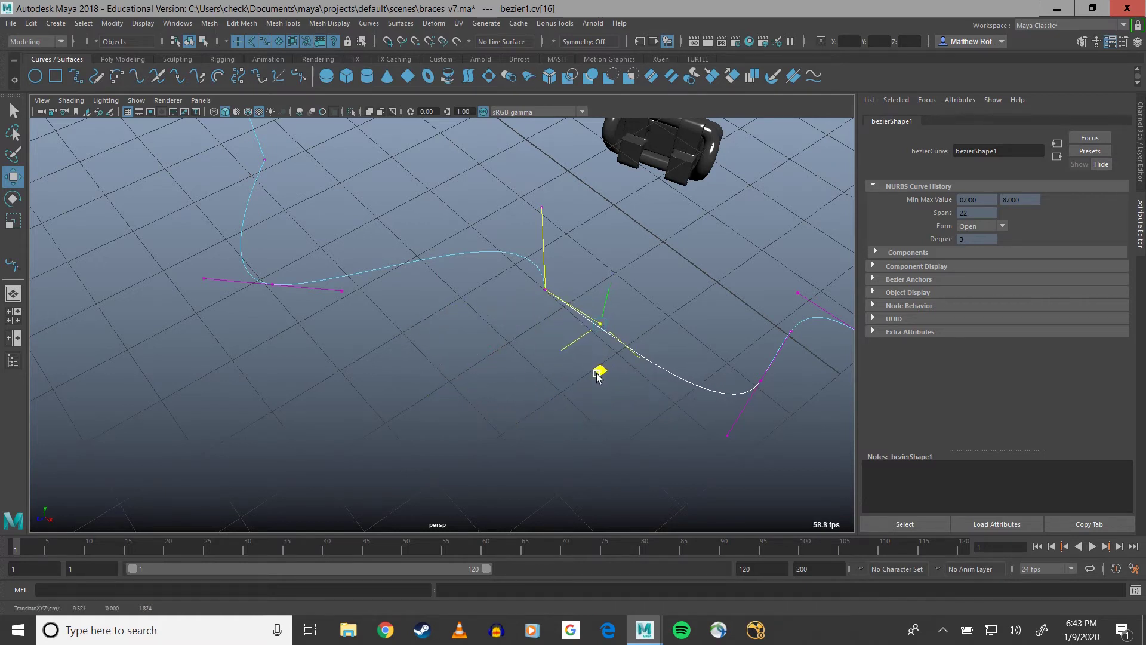
pyautogui.moveTo(510, 182); pyautogui.dragTo(573, 238)
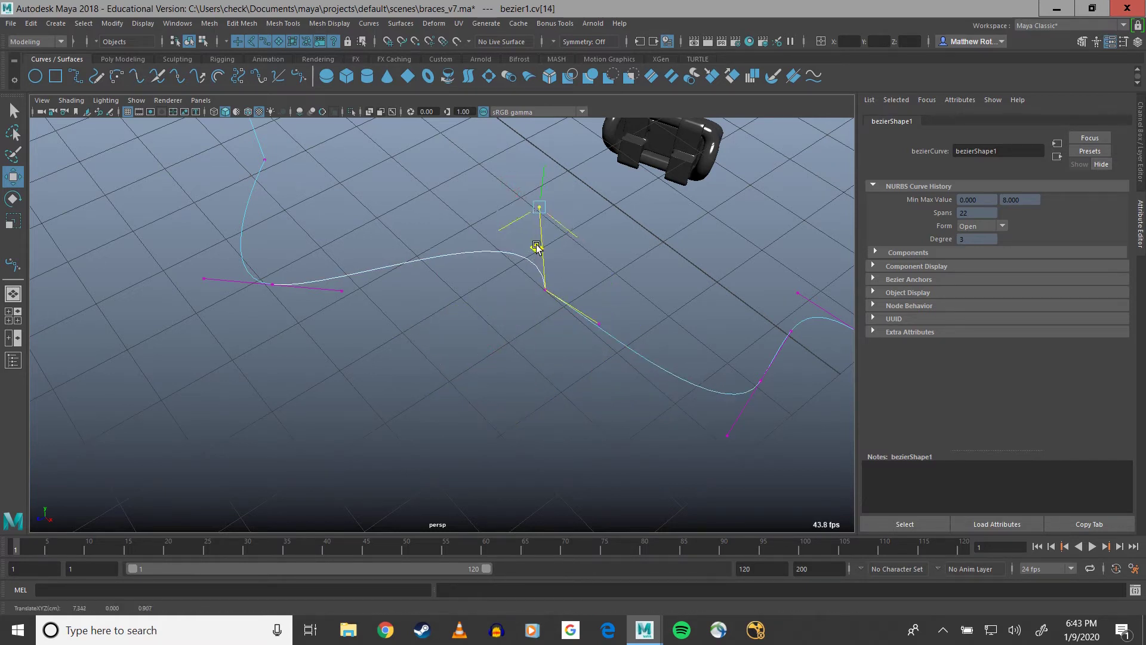
pyautogui.moveTo(536, 246); pyautogui.dragTo(469, 332, button='middle')
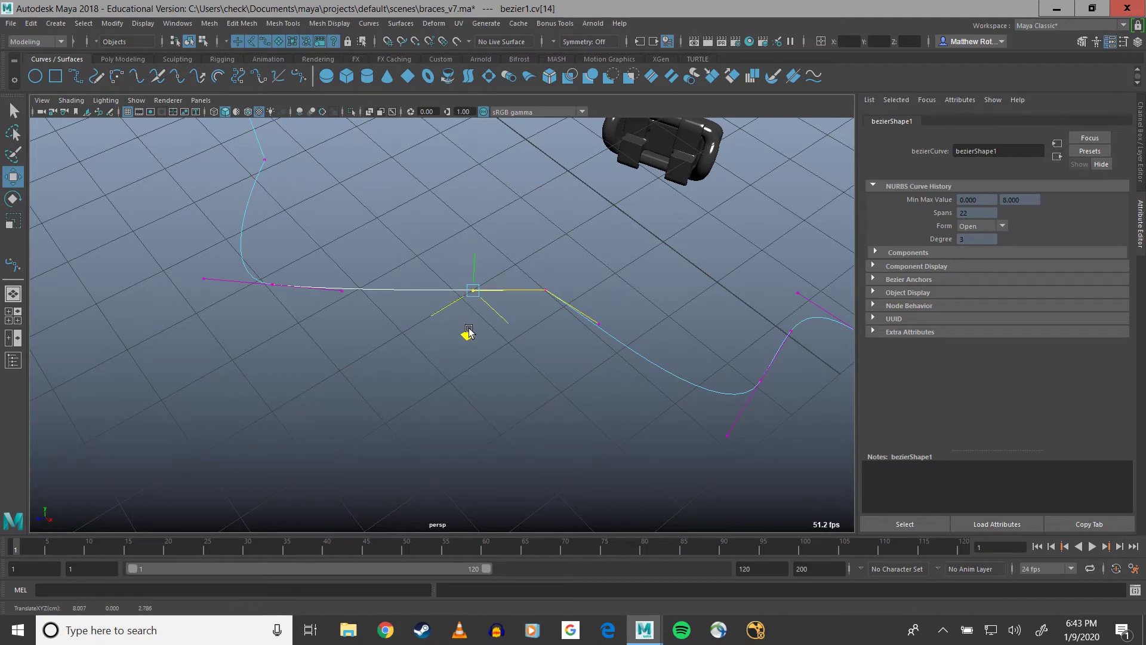
pyautogui.moveTo(468, 332); pyautogui.dragTo(529, 257)
pyautogui.scroll(5, 449, 273)
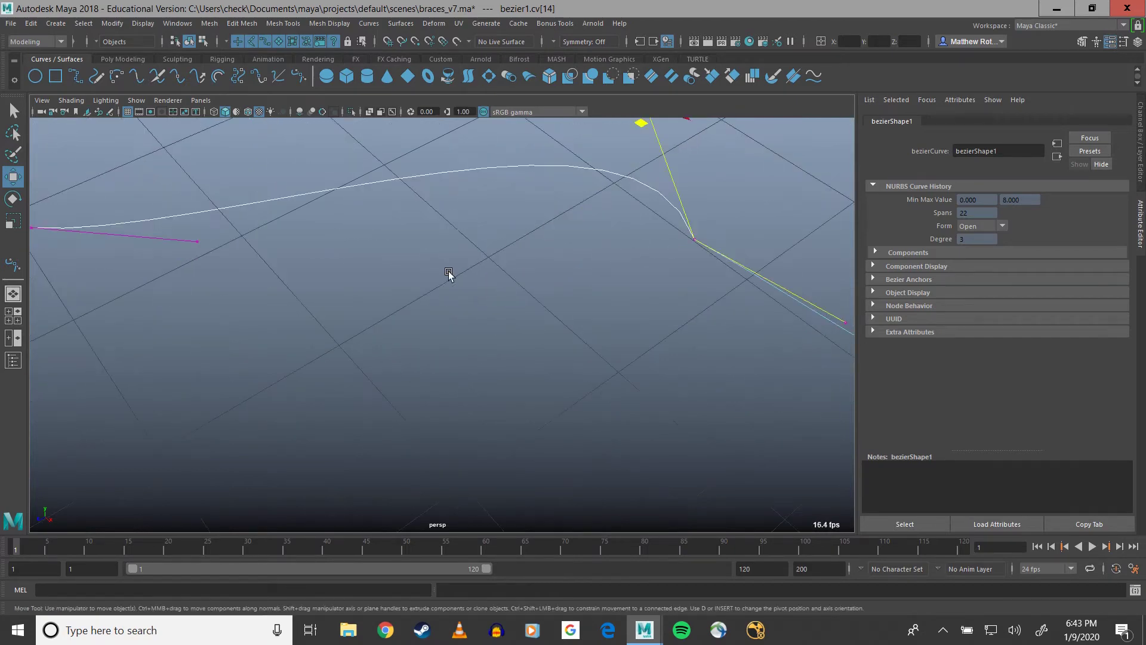
pyautogui.scroll(-8, 449, 273)
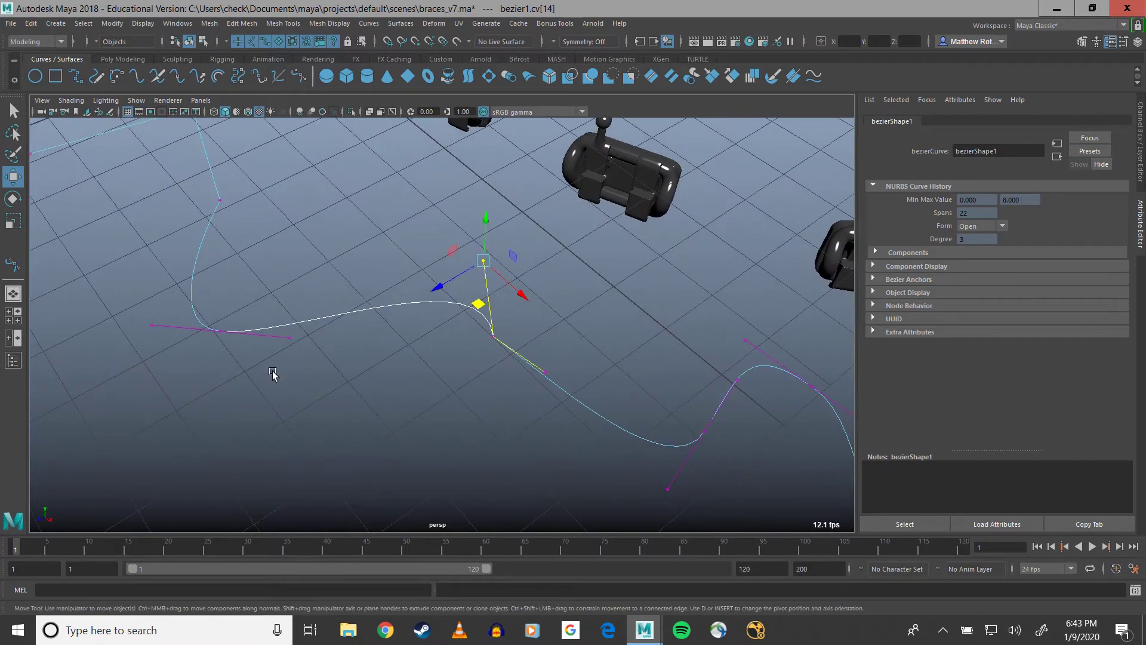
pyautogui.keyDown('alt'); pyautogui.moveTo(235, 269); pyautogui.dragTo(302, 250, button='middle'); pyautogui.keyUp('alt')
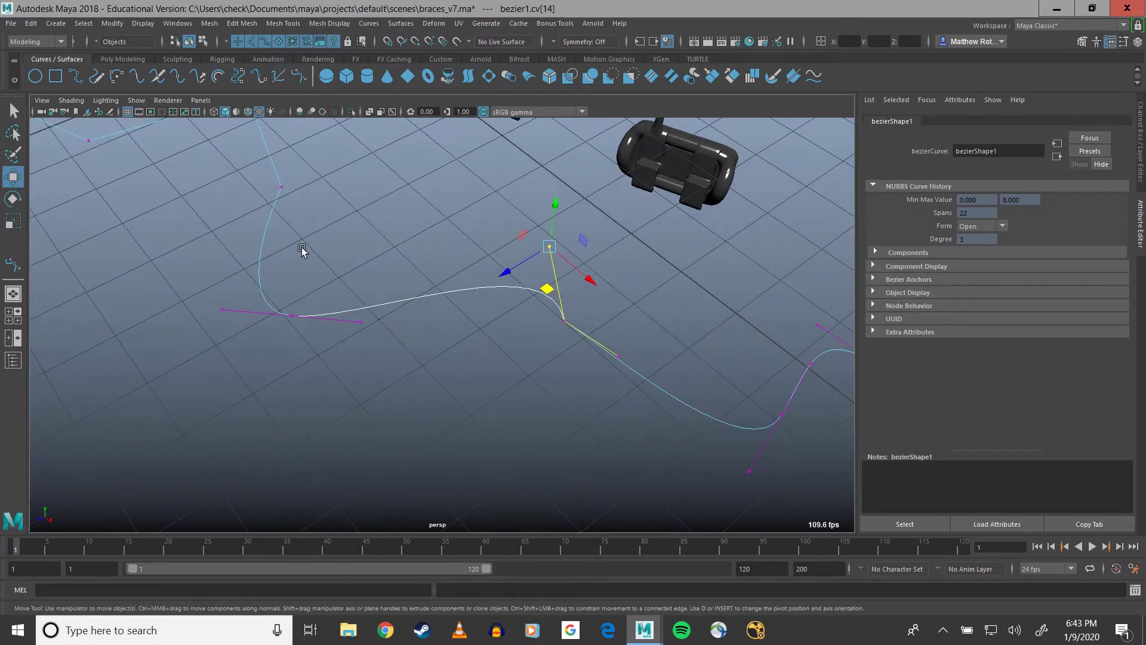
# Step: Select the Bezier curve's smooth anchor just before the broken one and apply the Corner anchor preset
pyautogui.moveTo(234, 273); pyautogui.dragTo(358, 382)
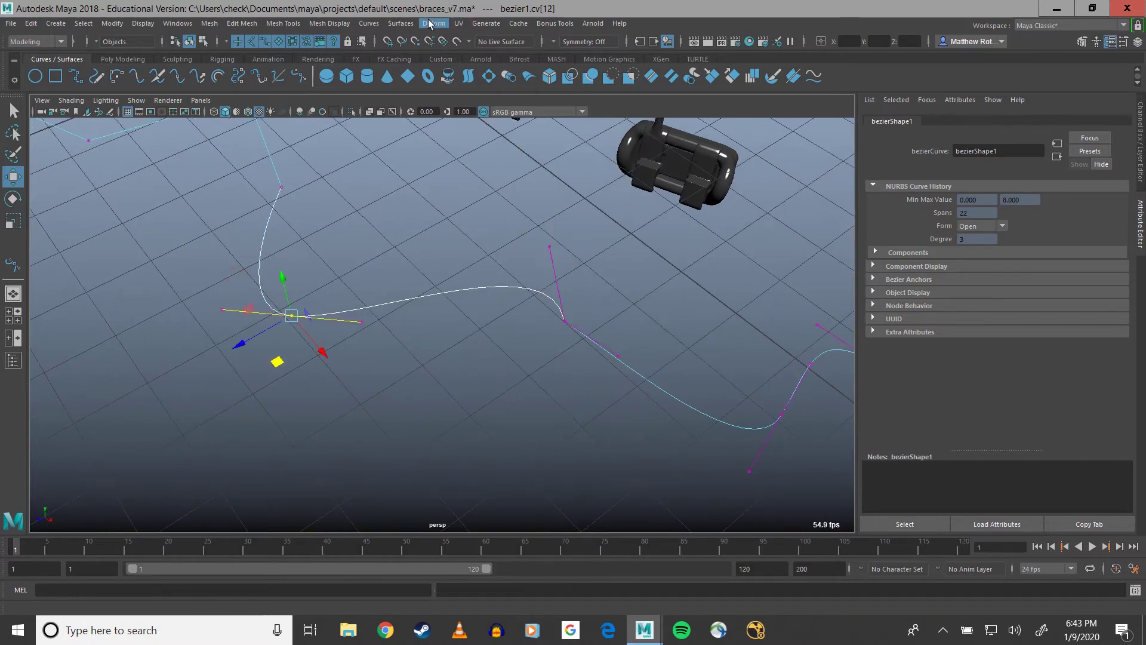
pyautogui.click(377, 24)
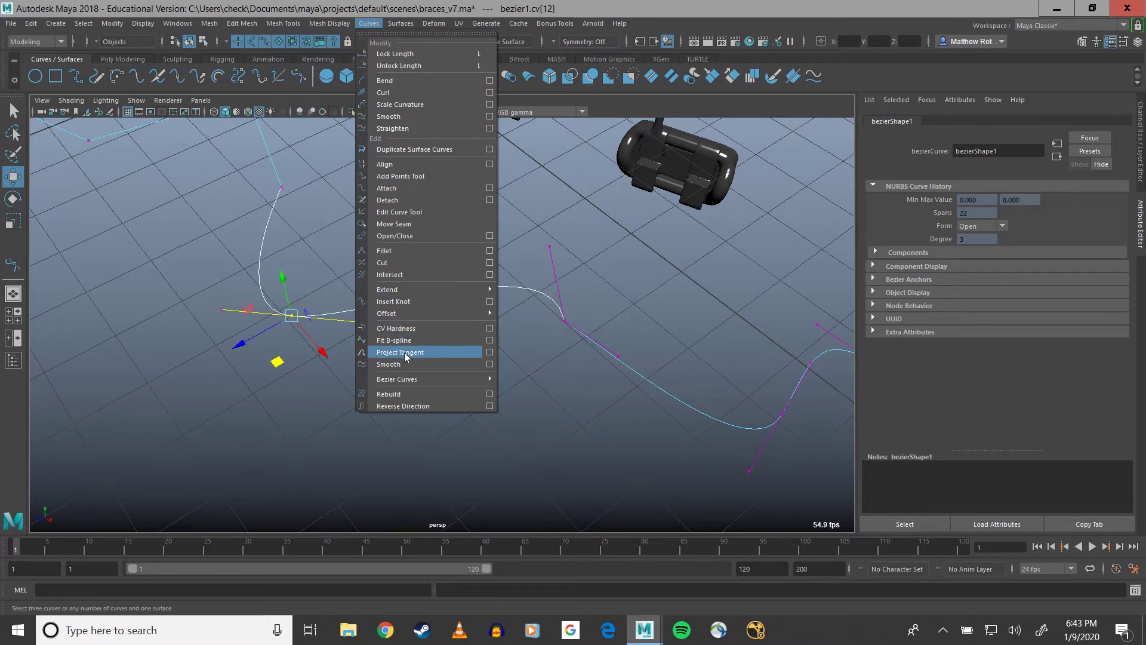
pyautogui.moveTo(453, 379)
pyautogui.moveTo(567, 391)
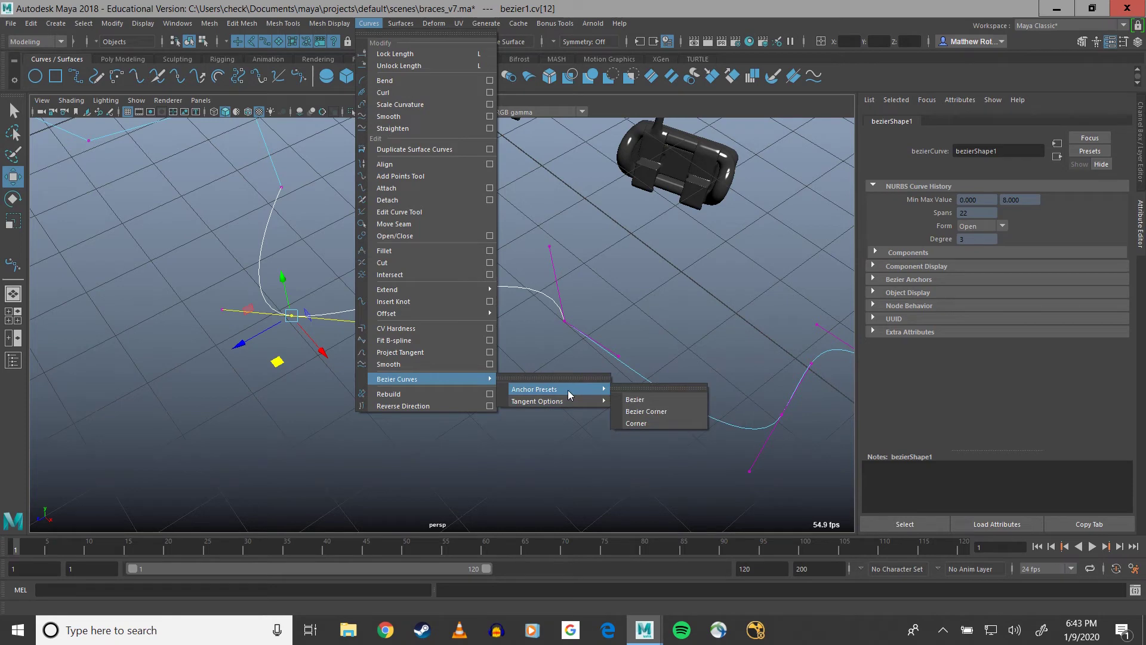
pyautogui.click(654, 421)
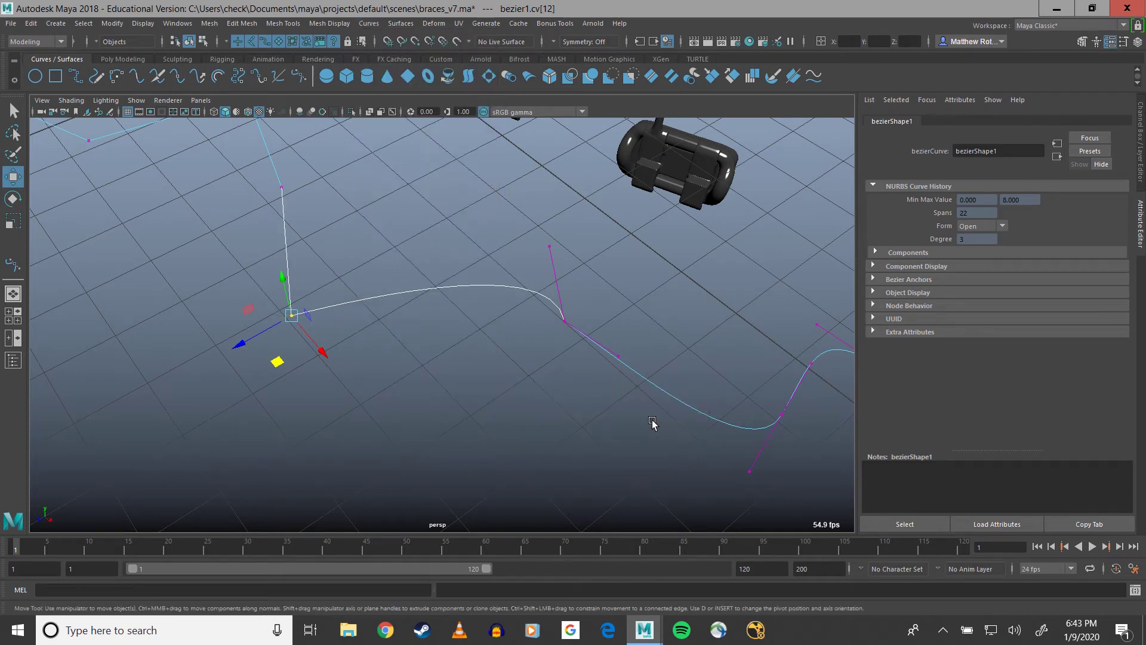
# Step: Apply the Bezier Corner preset to the same anchor and move one of its tangent handles to bend only the adjoining segment
pyautogui.click(330, 24)
pyautogui.moveTo(373, 25)
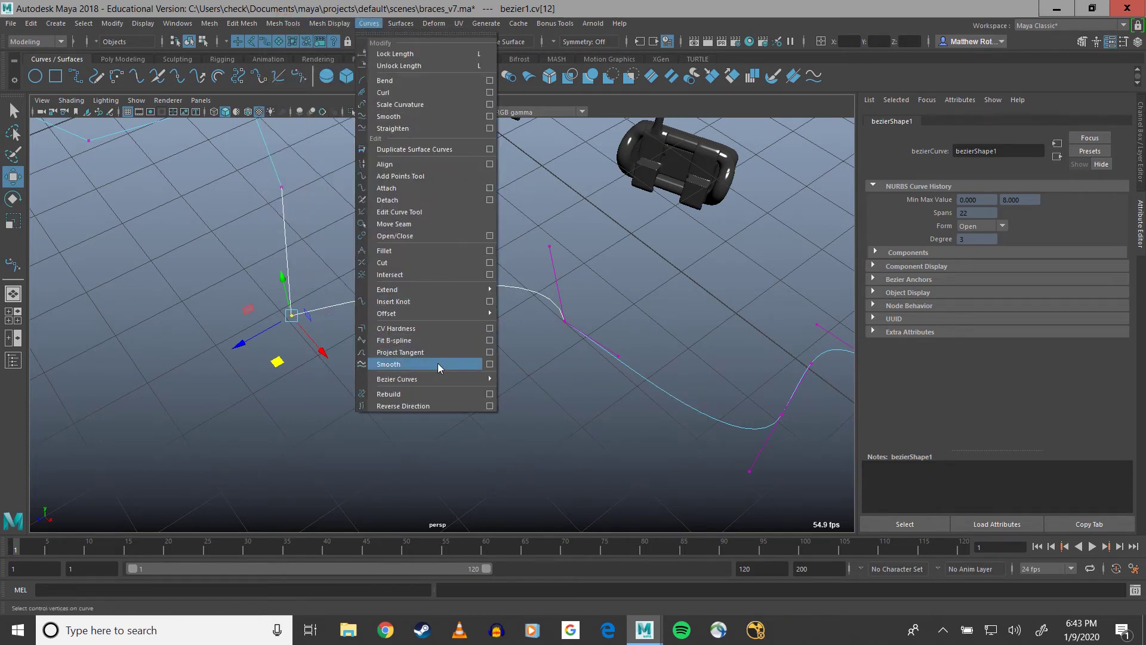
pyautogui.moveTo(437, 378)
pyautogui.moveTo(545, 387)
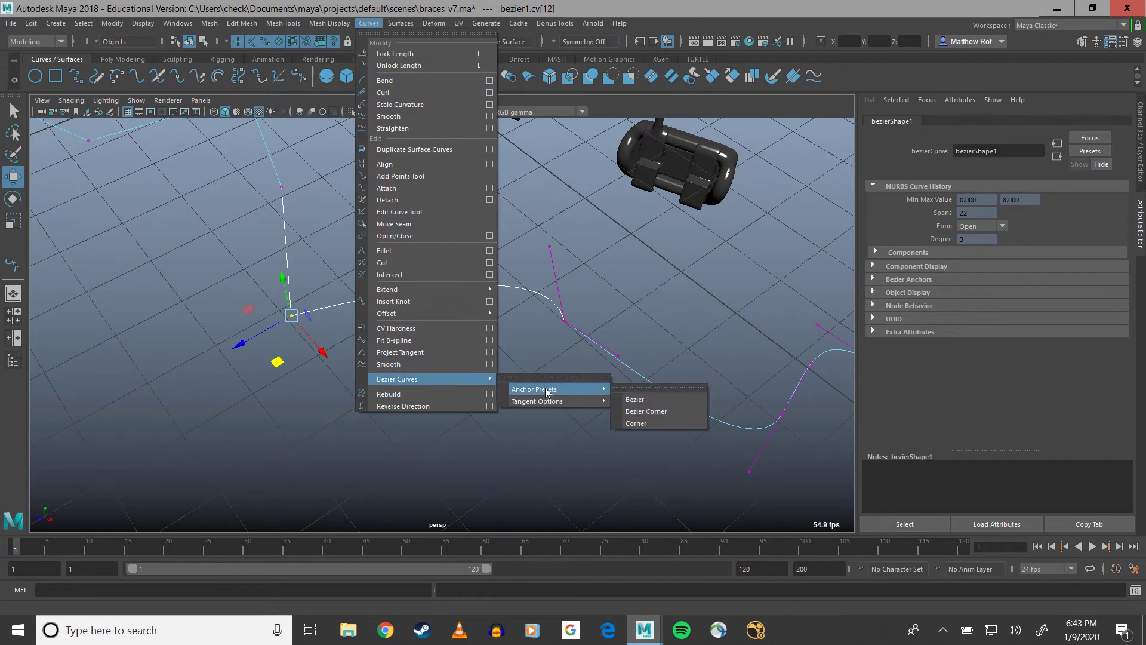
pyautogui.click(635, 410)
pyautogui.click(425, 279)
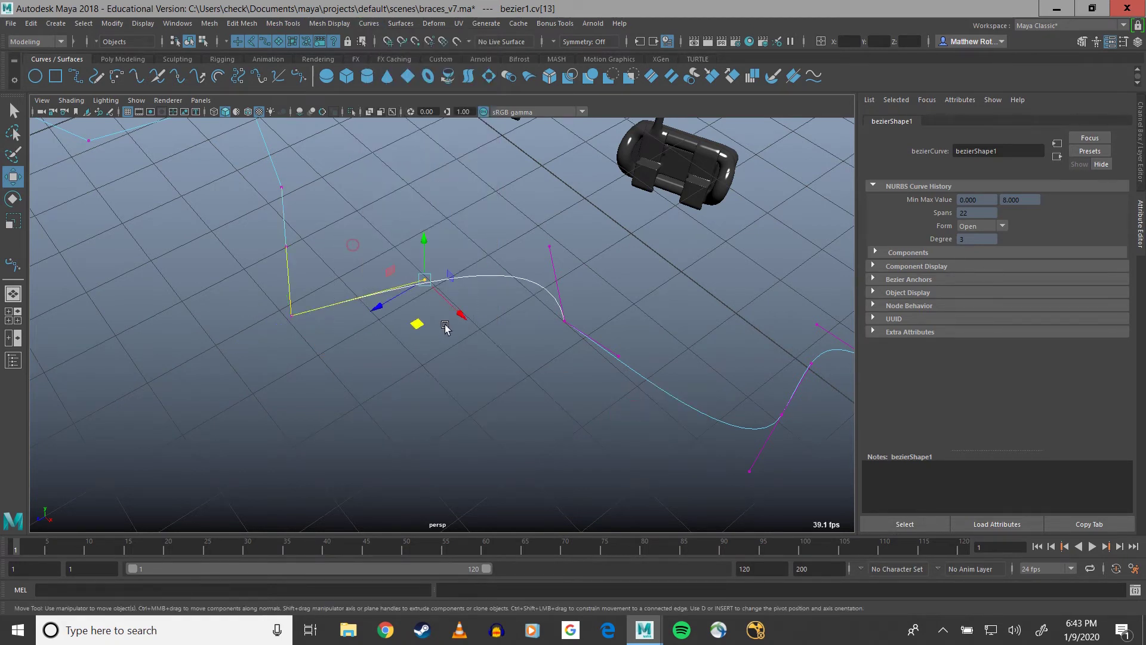
pyautogui.moveTo(412, 326); pyautogui.dragTo(412, 404)
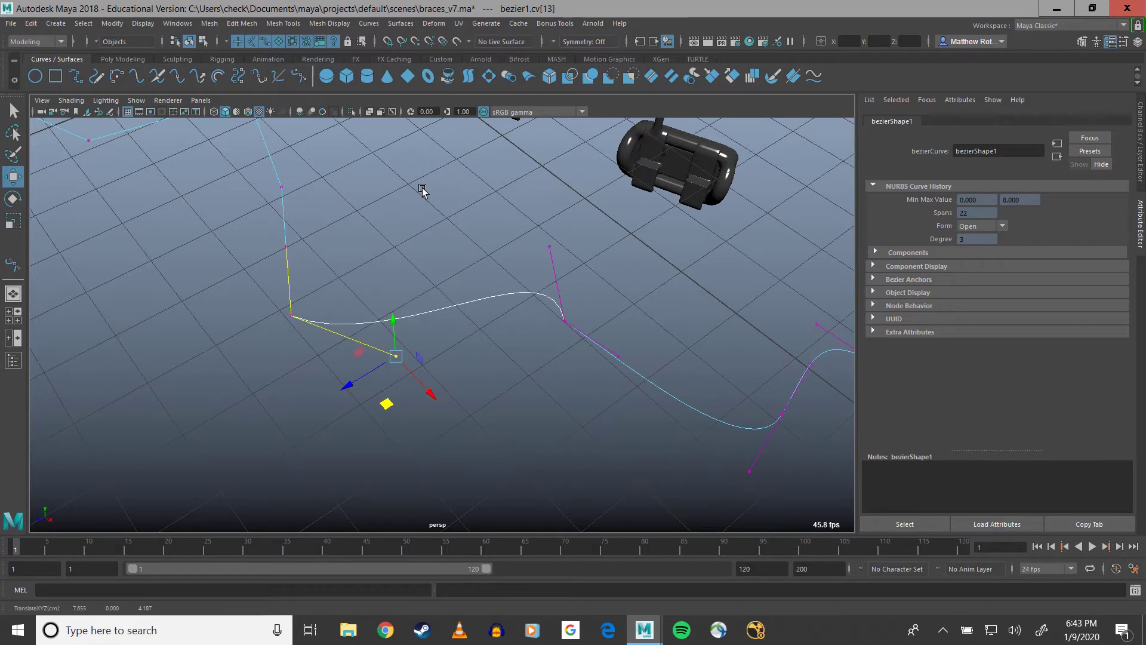
# Step: Return the Bezier curve to object mode, select it and delete it
pyautogui.scroll(5, 358, 255)
pyautogui.scroll(-6, 358, 257)
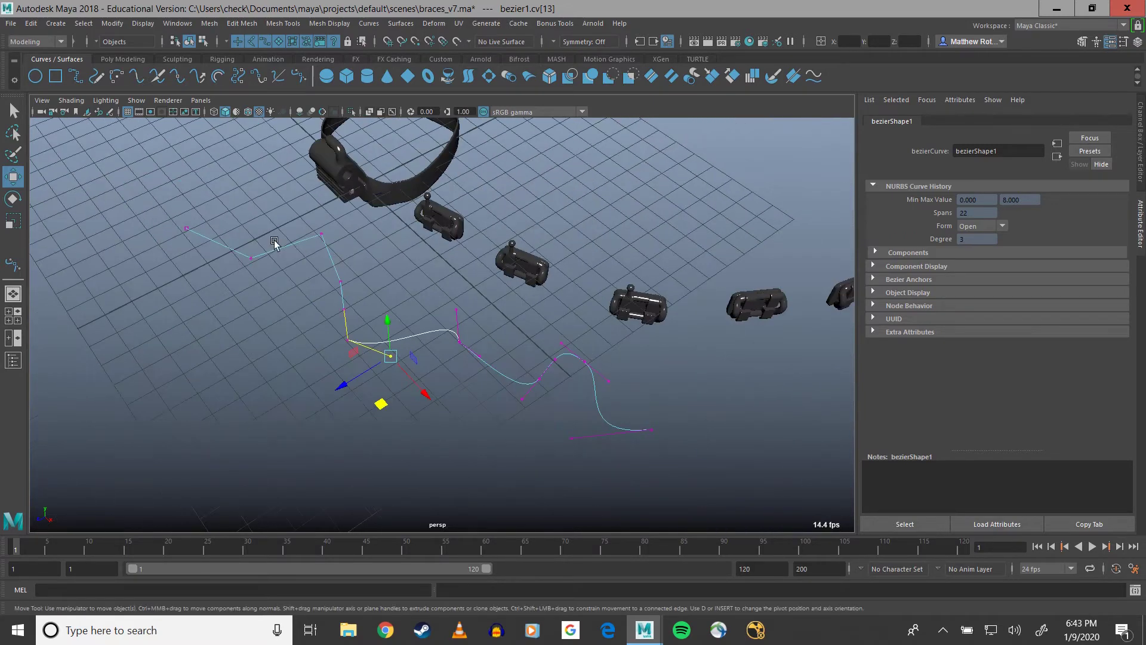
pyautogui.moveTo(274, 245); pyautogui.dragTo(326, 232, button='right')
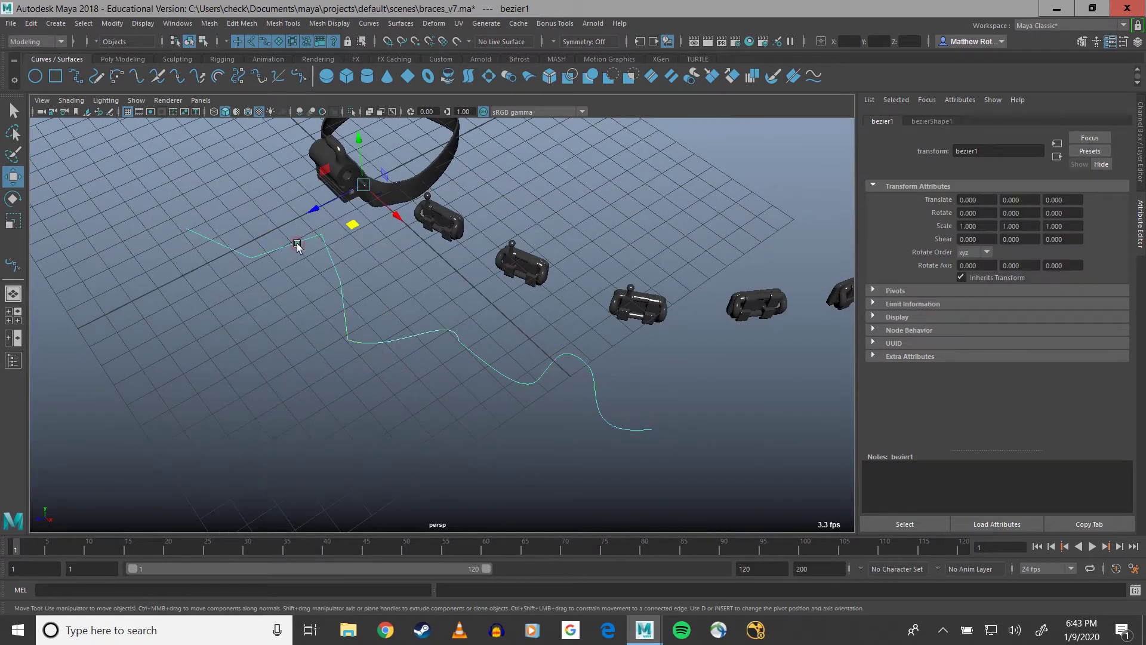
pyautogui.click(296, 245)
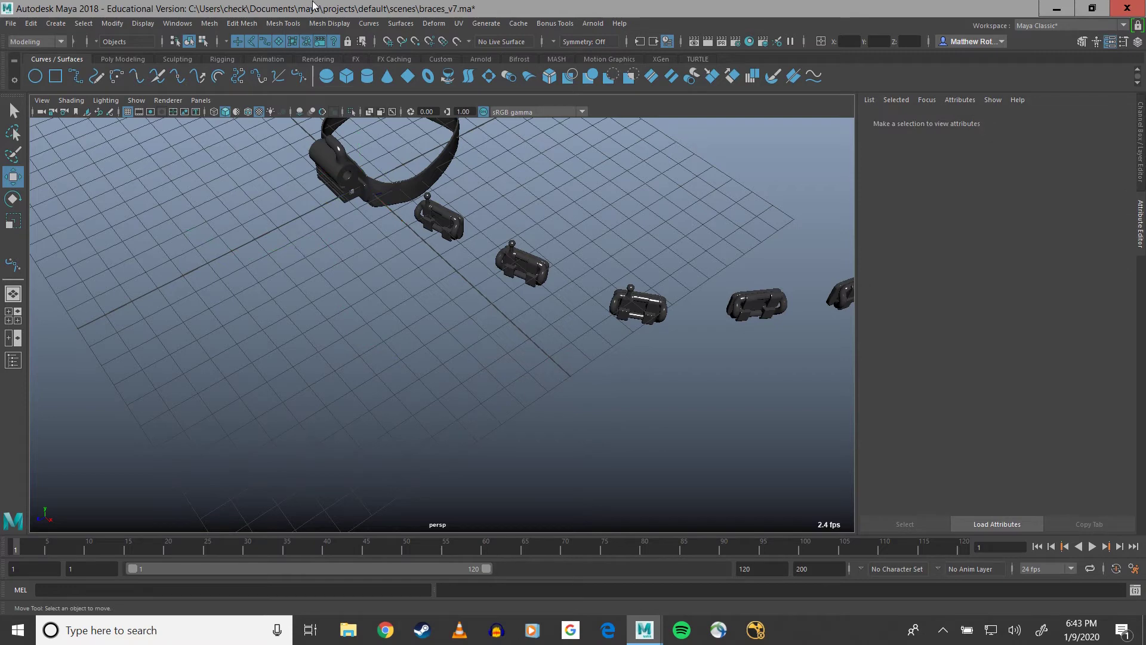
# Step: Switch to the top view and start an EP curve at the bracket-side end of the first band's tube
pyautogui.scroll(6, 375, 224)
pyautogui.keyDown('alt'); pyautogui.moveTo(375, 224); pyautogui.dragTo(504, 468); pyautogui.keyUp('alt')
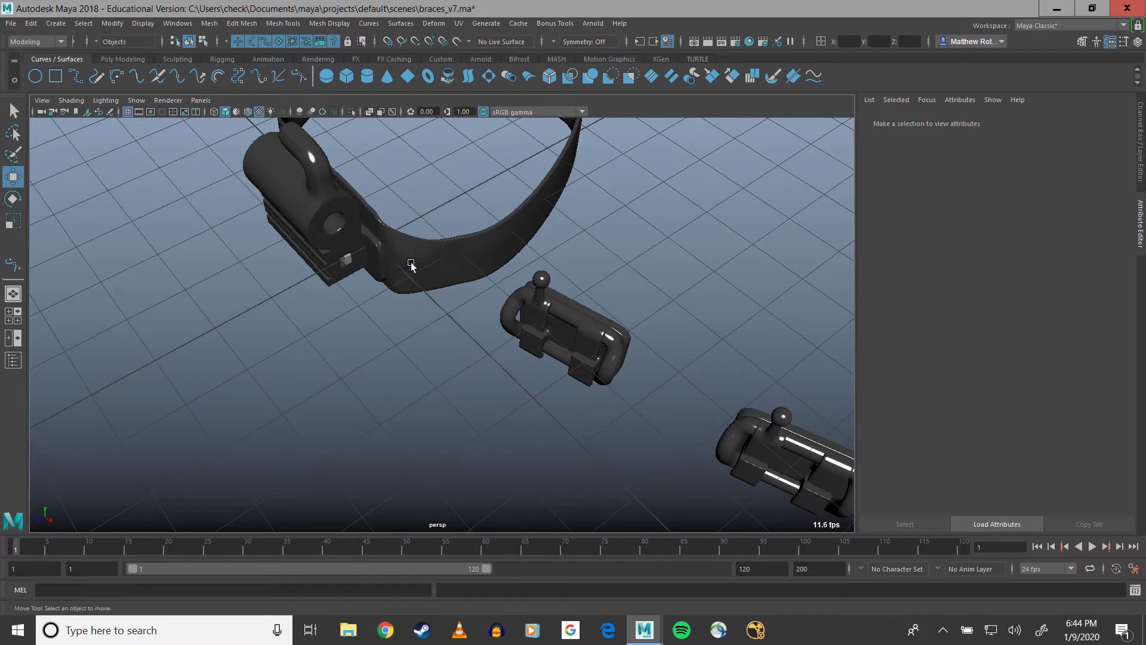
pyautogui.press('space')
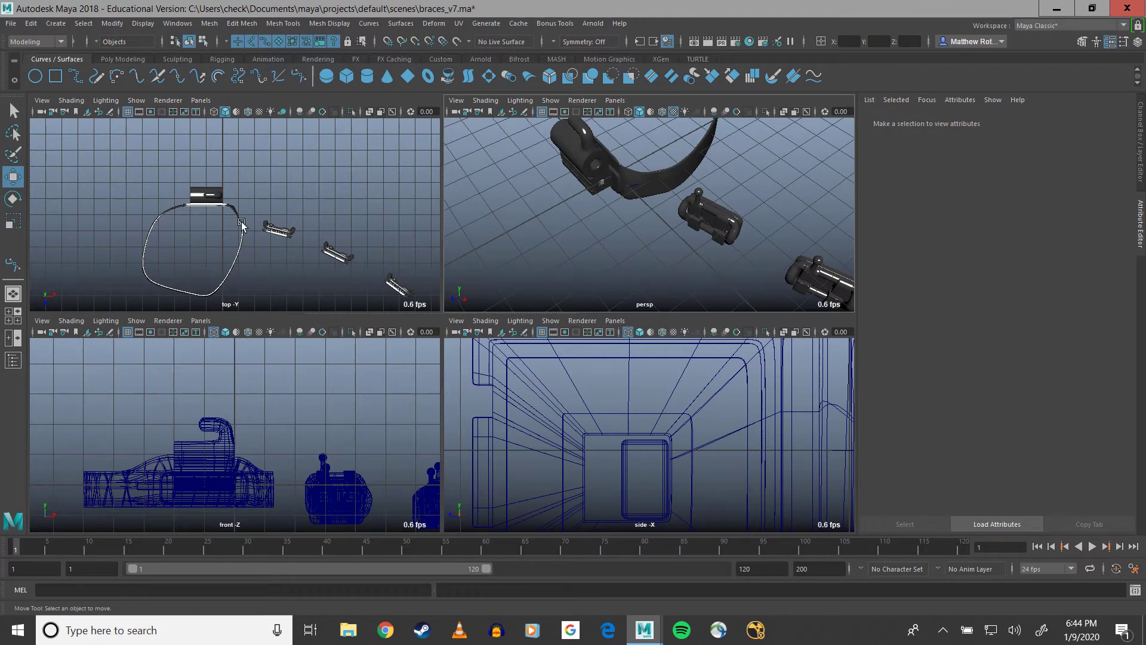
pyautogui.press('space')
pyautogui.keyDown('alt'); pyautogui.moveTo(555, 382); pyautogui.dragTo(432, 36, button='middle'); pyautogui.keyUp('alt')
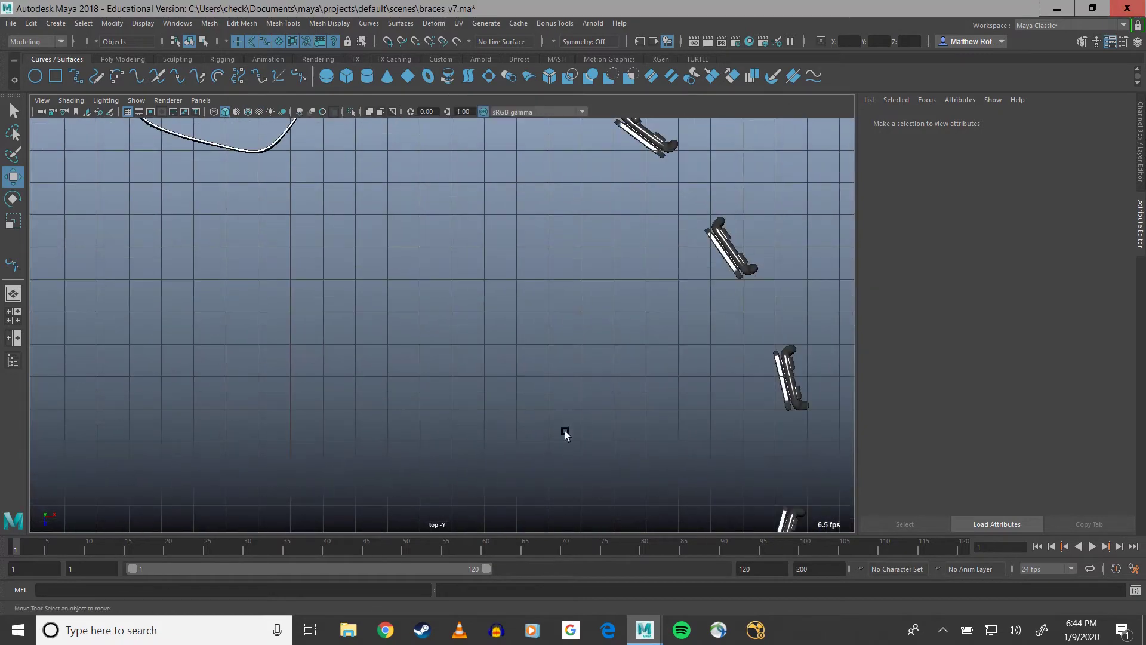
pyautogui.keyDown('alt'); pyautogui.moveTo(565, 432); pyautogui.dragTo(688, 146, button='middle'); pyautogui.keyUp('alt')
pyautogui.scroll(-1, 583, 433)
pyautogui.scroll(4, 457, 462)
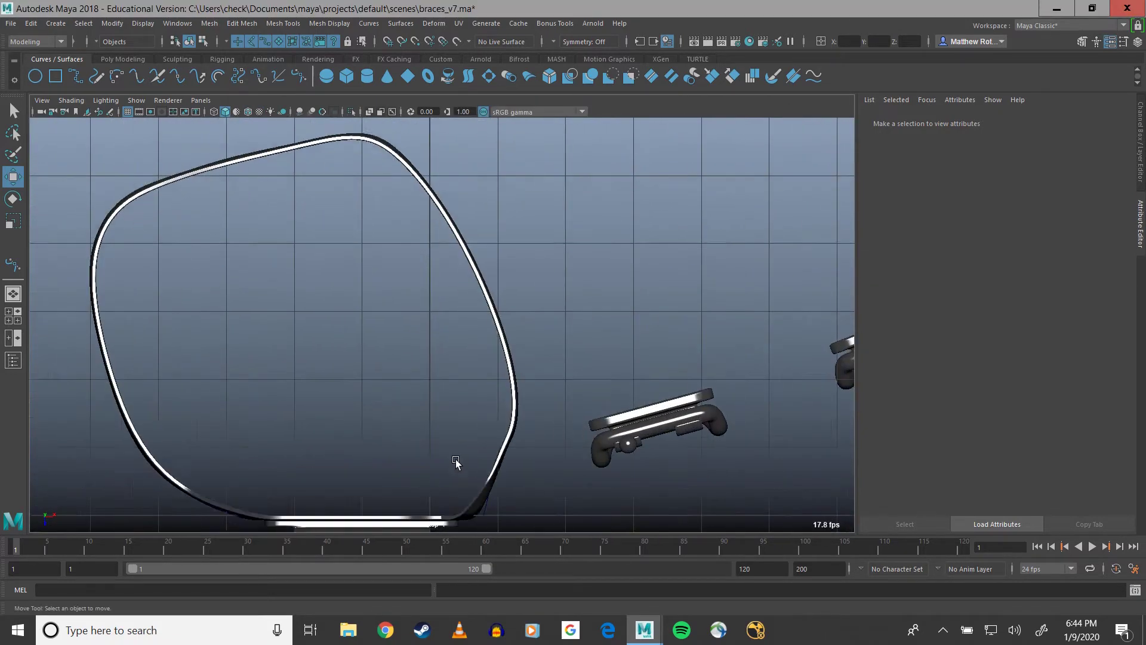
pyautogui.keyDown('alt'); pyautogui.moveTo(456, 464); pyautogui.dragTo(403, 254, button='middle'); pyautogui.keyUp('alt')
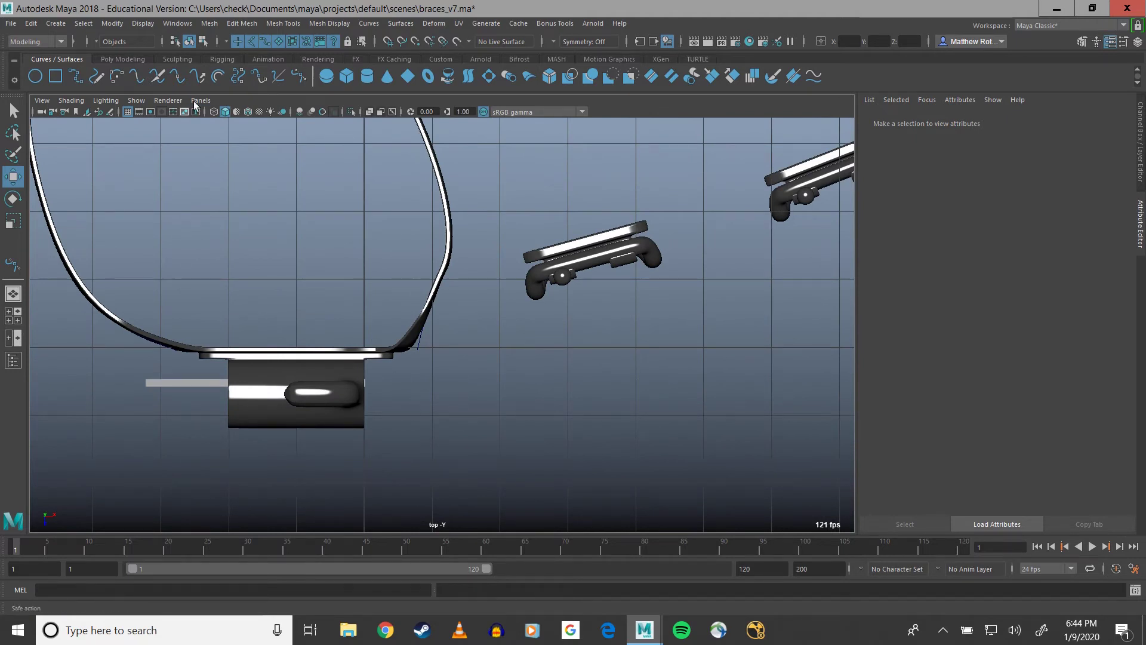
pyautogui.click(75, 76)
pyautogui.click(70, 83)
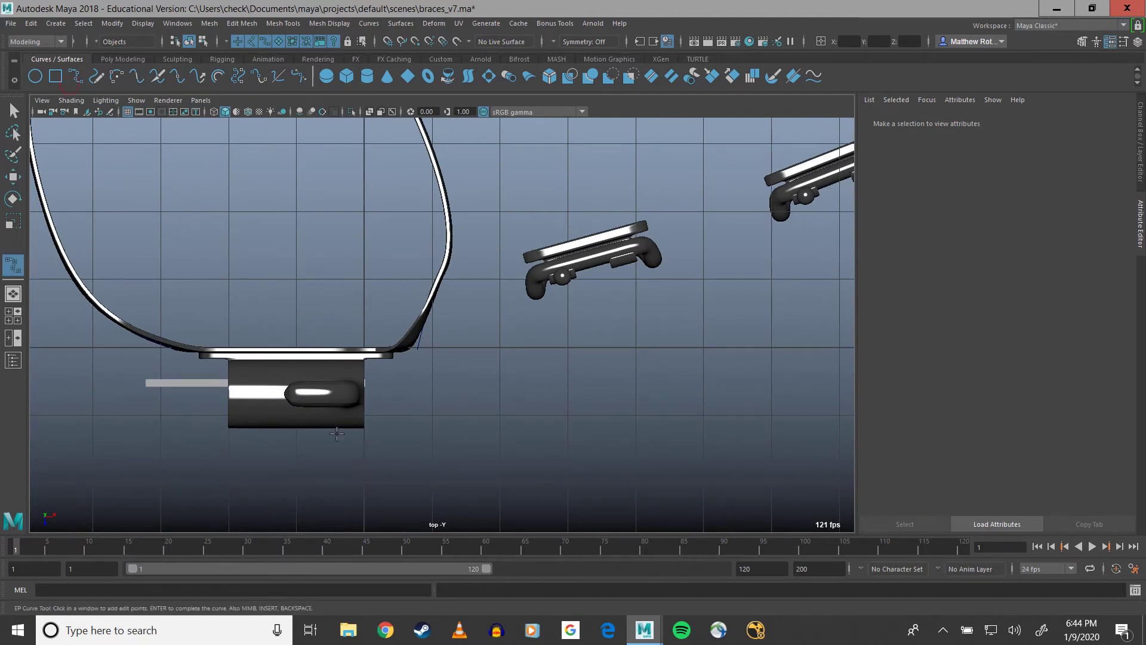
pyautogui.click(368, 383)
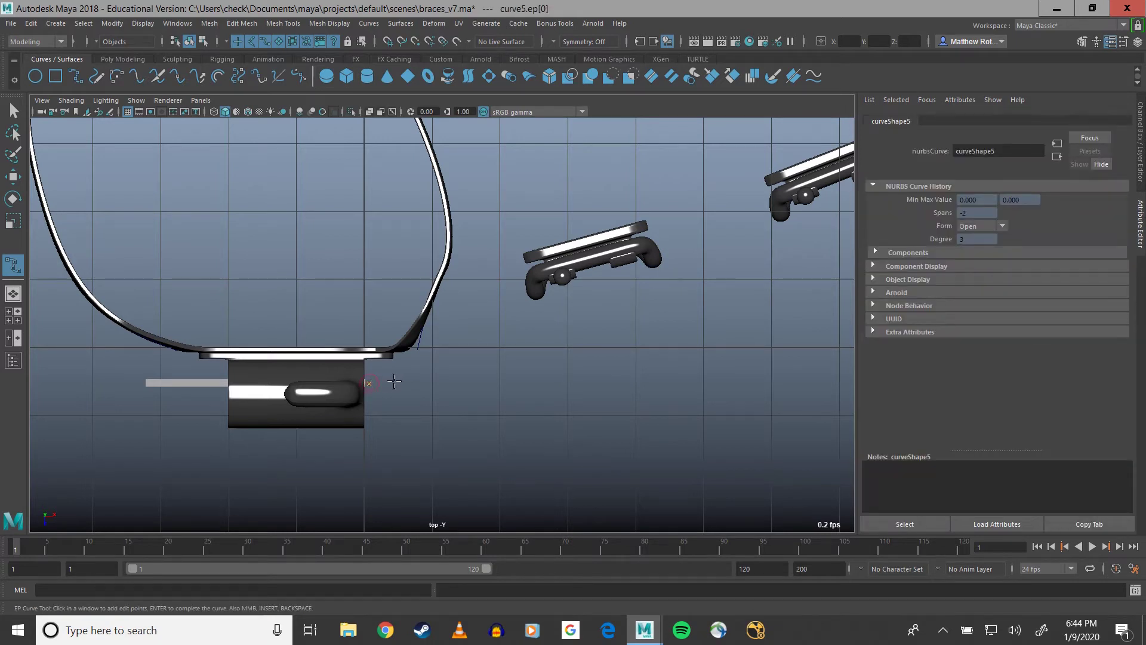
# Step: Add edit points between the band and the first bracket, and at both ends of the first two brackets
pyautogui.click(472, 317)
pyautogui.click(526, 276)
pyautogui.click(657, 236)
pyautogui.keyDown('alt'); pyautogui.moveTo(724, 225); pyautogui.dragTo(491, 290, button='middle'); pyautogui.keyUp('alt')
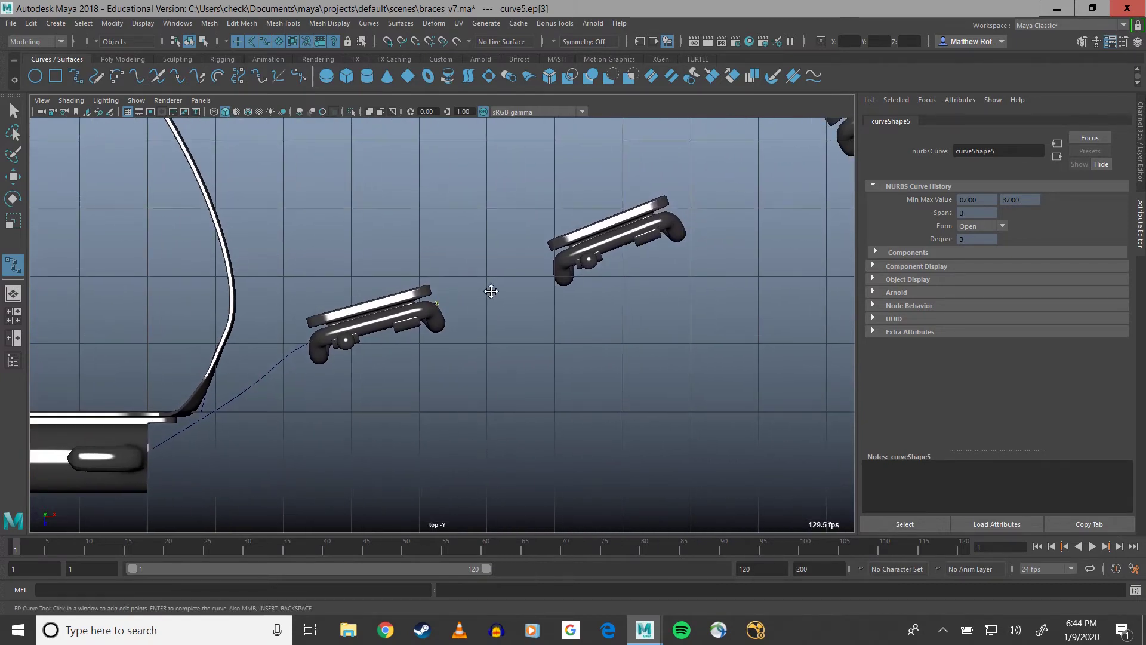
pyautogui.click(548, 266)
pyautogui.click(693, 207)
# Step: Continue the EP curve through the third and fourth brackets with edit points at both ends and the middle of each
pyautogui.keyDown('alt'); pyautogui.moveTo(740, 189); pyautogui.dragTo(564, 269, button='middle'); pyautogui.keyUp('alt')
pyautogui.click(573, 259)
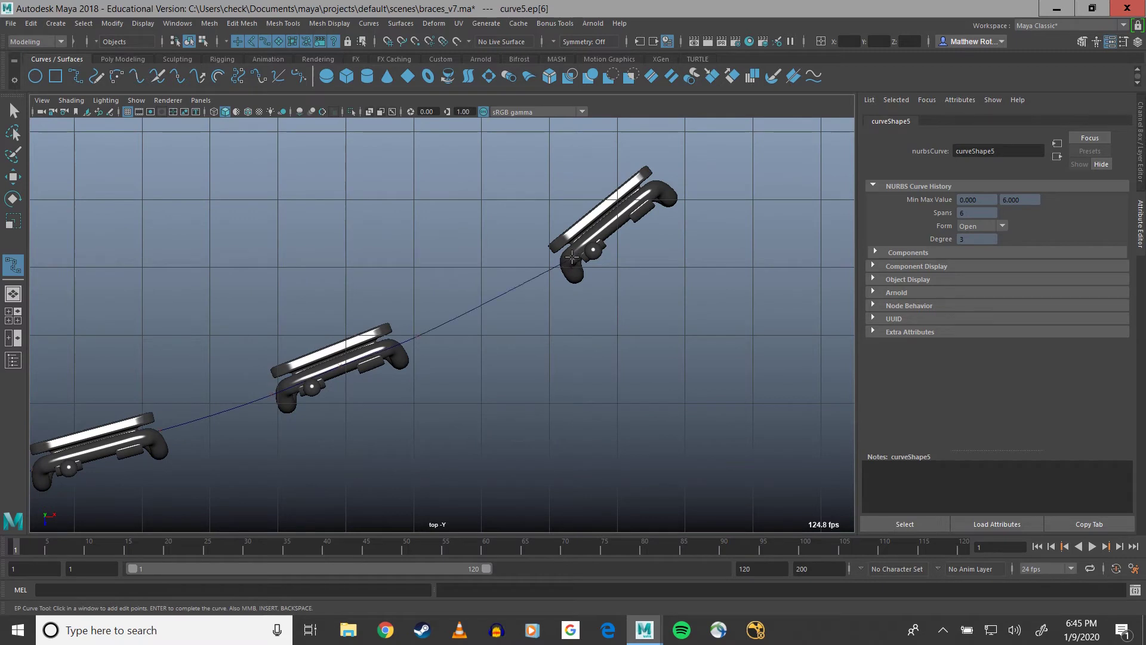
pyautogui.click(615, 220)
pyautogui.click(662, 182)
pyautogui.keyDown('alt'); pyautogui.moveTo(693, 130); pyautogui.dragTo(550, 352, button='middle'); pyautogui.keyUp('alt')
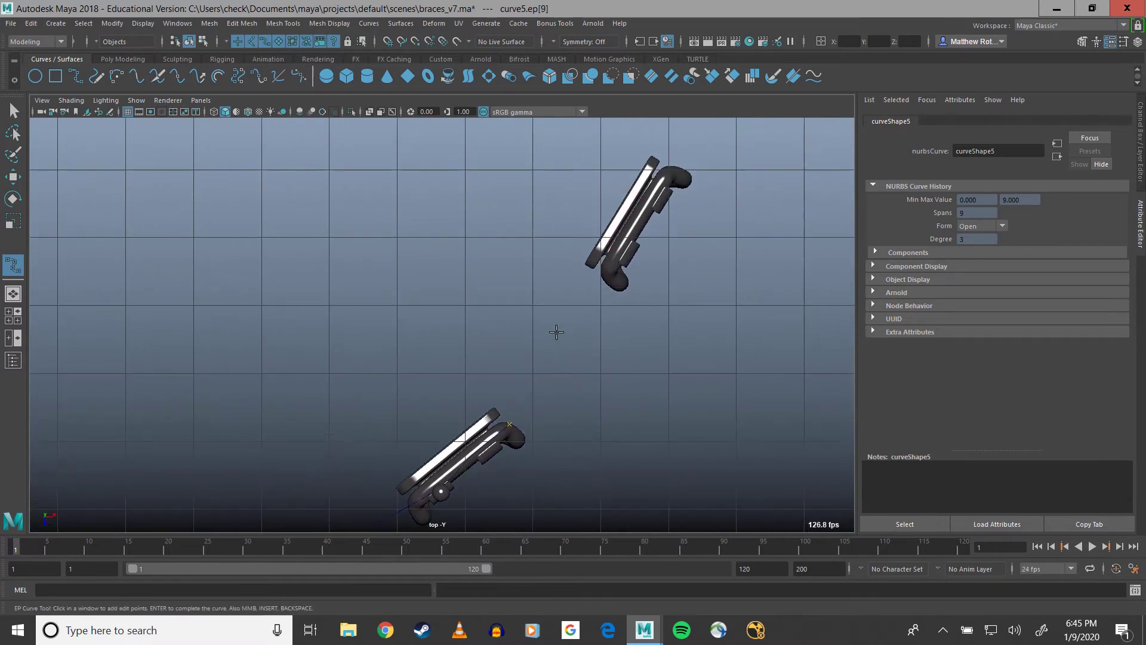
pyautogui.click(602, 280)
pyautogui.click(634, 221)
pyautogui.click(675, 157)
# Step: Continue the EP curve around the front of the arch through the fifth and sixth brackets, three edit points on each
pyautogui.keyDown('alt'); pyautogui.moveTo(679, 155); pyautogui.dragTo(601, 348, button='middle'); pyautogui.keyUp('alt')
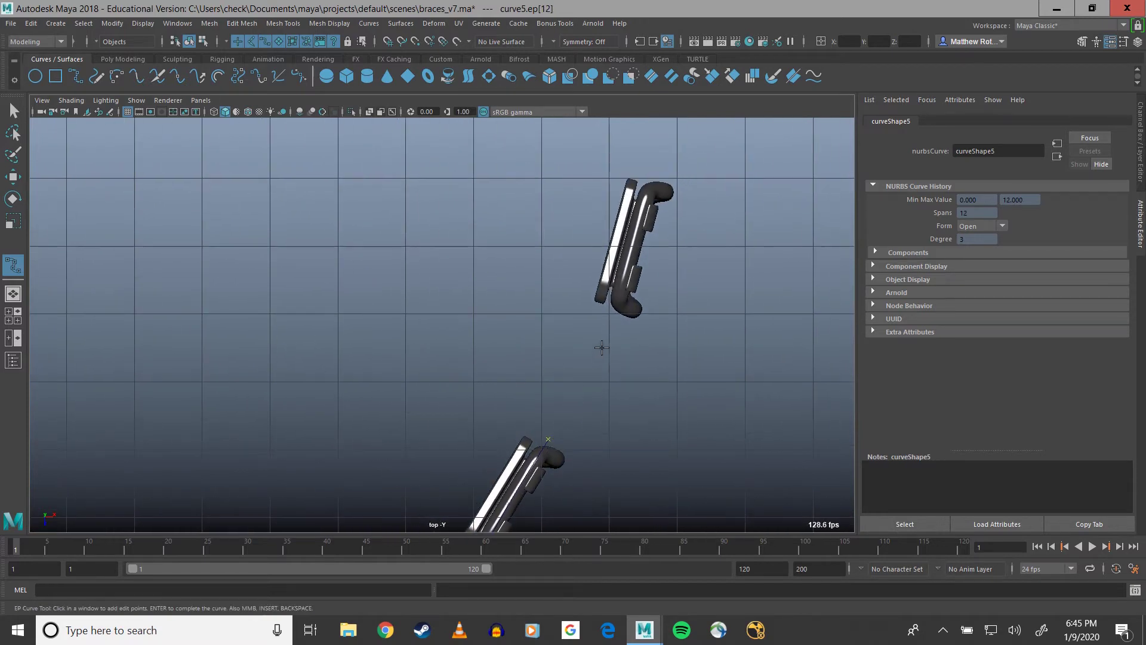
pyautogui.click(613, 316)
pyautogui.click(629, 246)
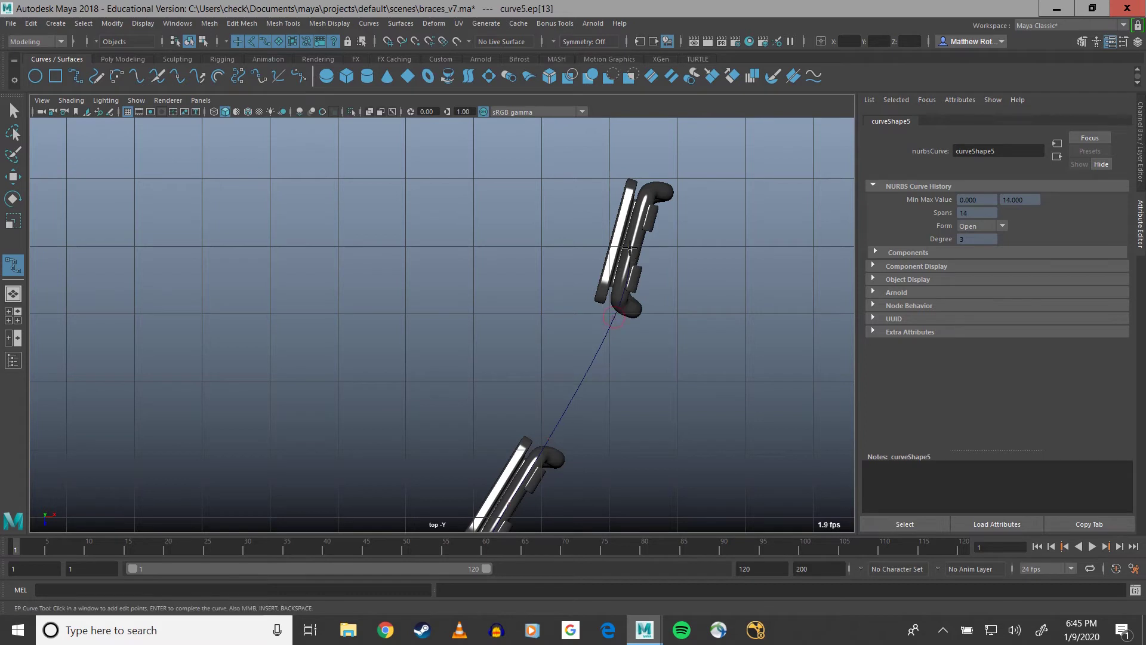
pyautogui.click(653, 181)
pyautogui.keyDown('alt'); pyautogui.moveTo(667, 136); pyautogui.dragTo(576, 426, button='middle'); pyautogui.keyUp('alt')
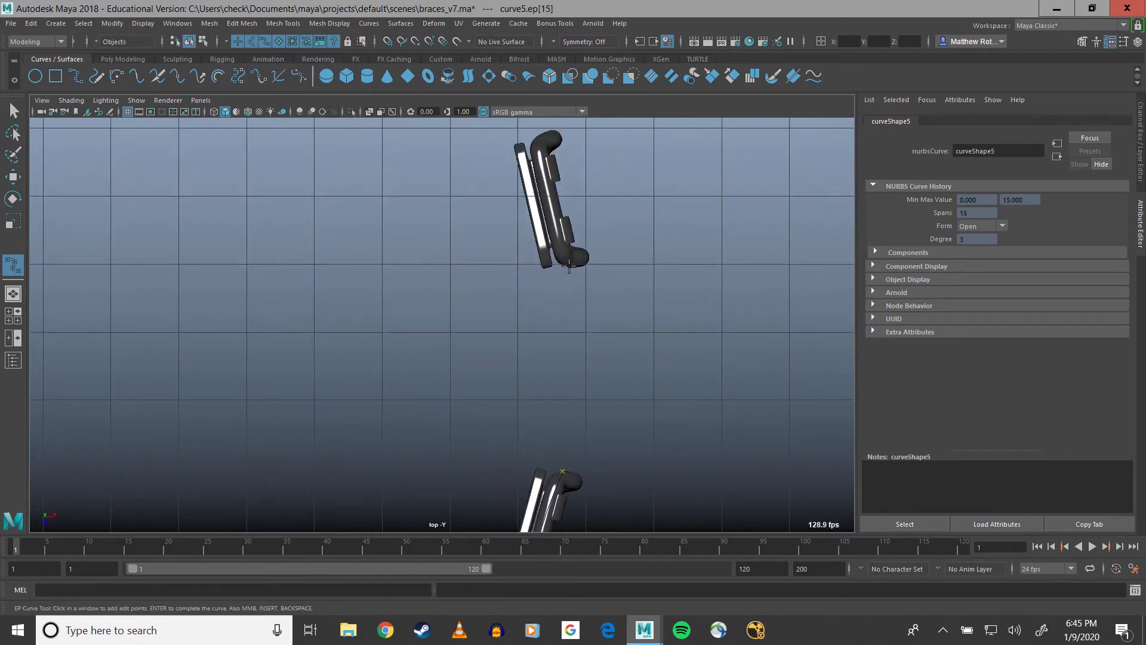
pyautogui.click(569, 267)
pyautogui.click(550, 203)
pyautogui.keyDown('alt'); pyautogui.moveTo(550, 200); pyautogui.dragTo(564, 258, button='middle'); pyautogui.keyUp('alt')
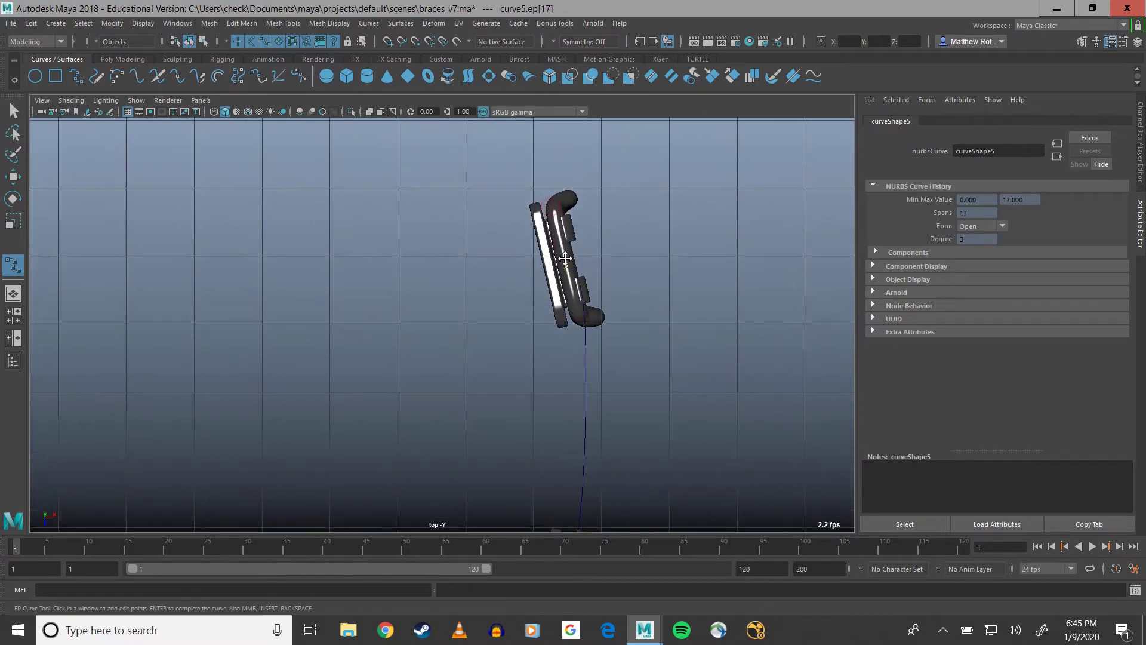
pyautogui.click(542, 184)
# Step: Continue the EP curve down the opposite side of the arch with edit points along the seventh and eighth brackets
pyautogui.keyDown('alt'); pyautogui.moveTo(542, 184); pyautogui.dragTo(600, 443, button='middle'); pyautogui.keyUp('alt')
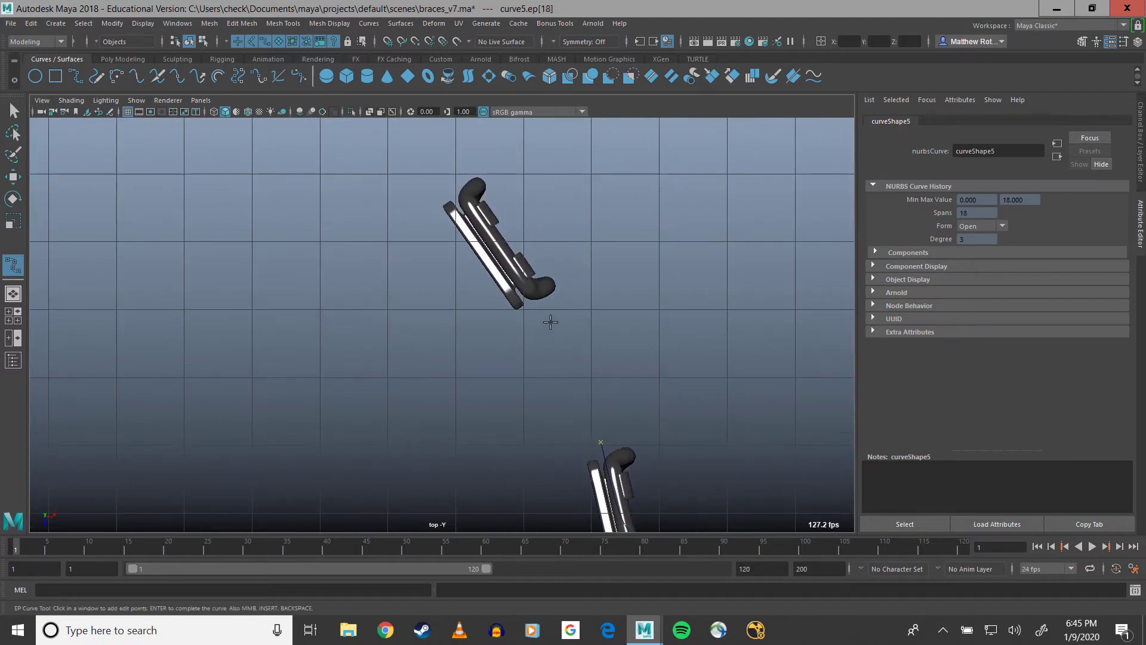
pyautogui.click(537, 298)
pyautogui.keyDown('alt'); pyautogui.moveTo(537, 298); pyautogui.dragTo(594, 372, button='middle'); pyautogui.keyUp('alt')
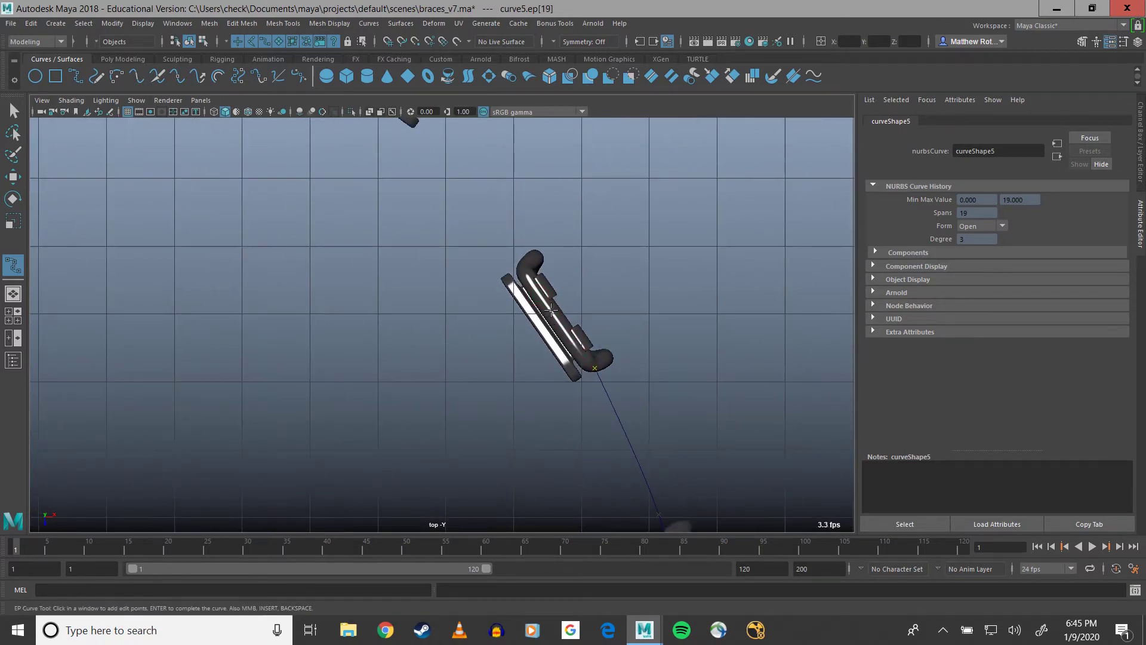
pyautogui.click(551, 314)
pyautogui.click(507, 246)
pyautogui.keyDown('alt'); pyautogui.moveTo(429, 182); pyautogui.dragTo(537, 382, button='middle'); pyautogui.keyUp('alt')
pyautogui.click(535, 309)
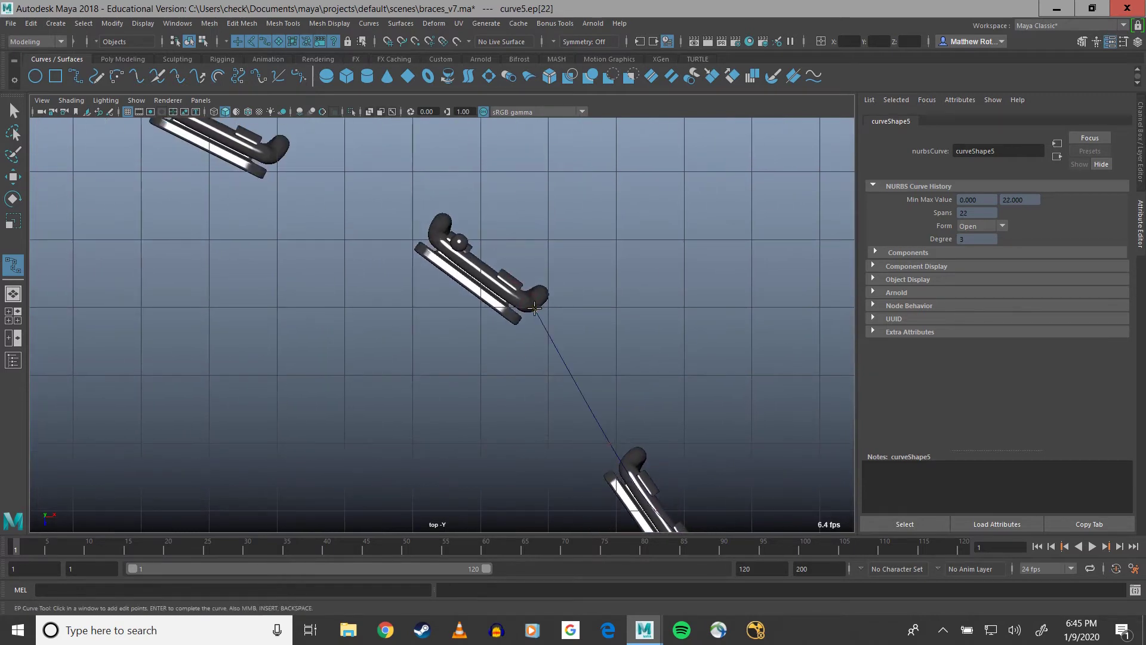
pyautogui.click(480, 268)
pyautogui.keyDown('alt'); pyautogui.moveTo(426, 221); pyautogui.dragTo(506, 289, button='middle'); pyautogui.keyUp('alt')
pyautogui.click(490, 278)
# Step: Extend the EP curve through the ninth and tenth brackets toward the opposite end of the band
pyautogui.keyDown('alt'); pyautogui.moveTo(418, 243); pyautogui.dragTo(647, 385, button='middle'); pyautogui.keyUp('alt')
pyautogui.click(567, 349)
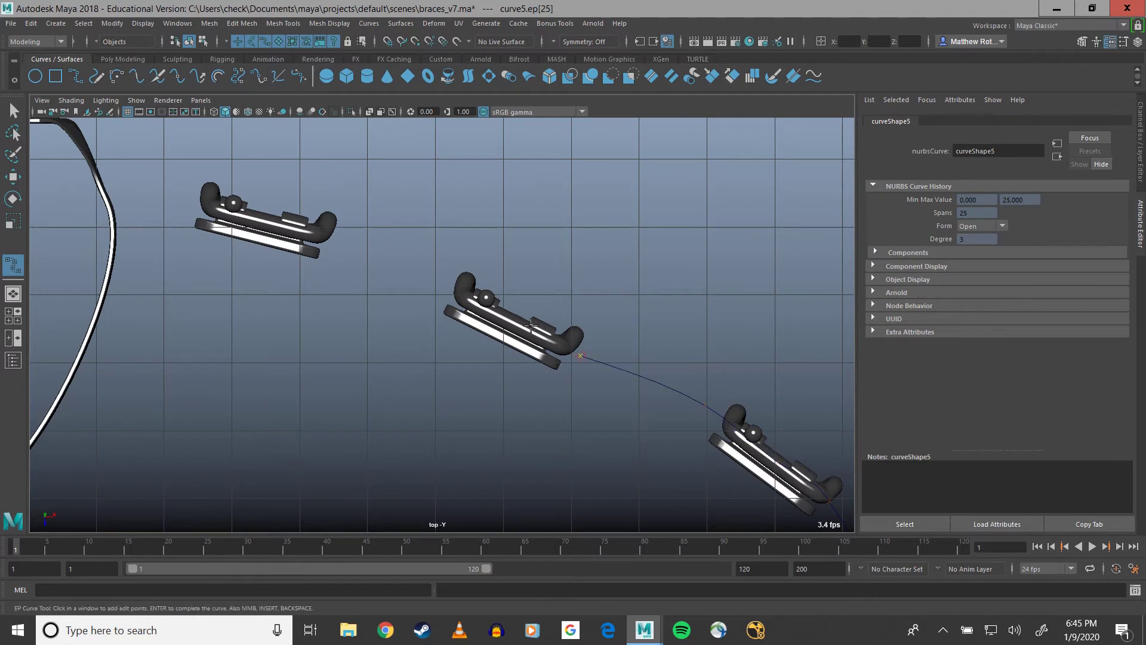
pyautogui.click(514, 323)
pyautogui.keyDown('alt'); pyautogui.moveTo(342, 242); pyautogui.dragTo(551, 346, button='middle'); pyautogui.keyUp('alt')
pyautogui.click(543, 341)
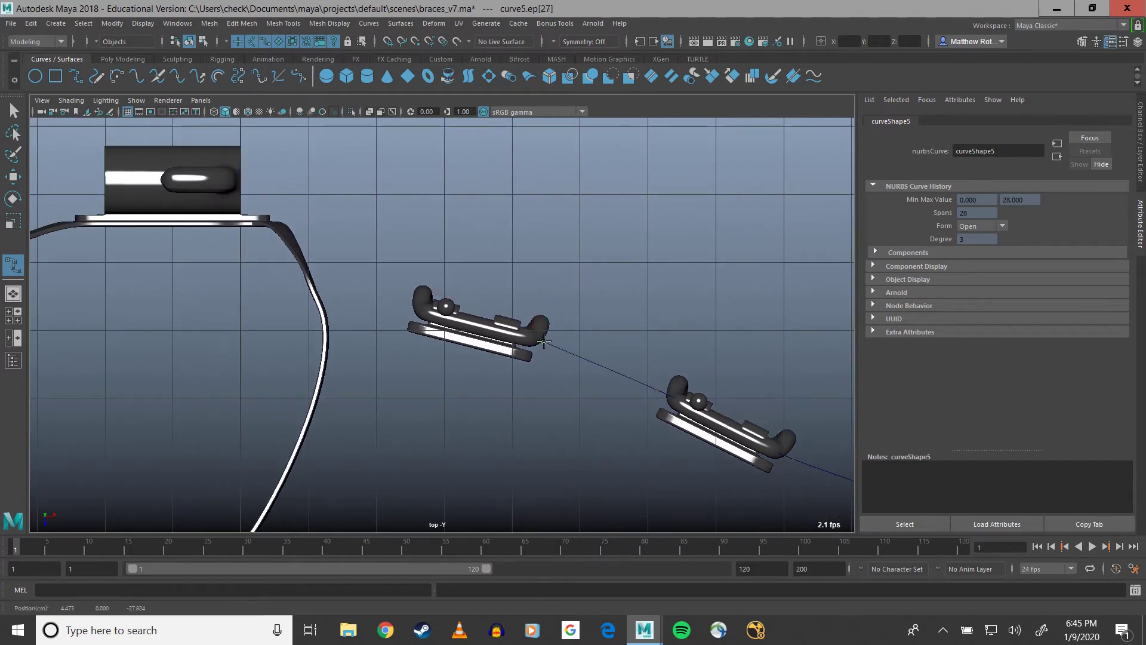
pyautogui.click(483, 328)
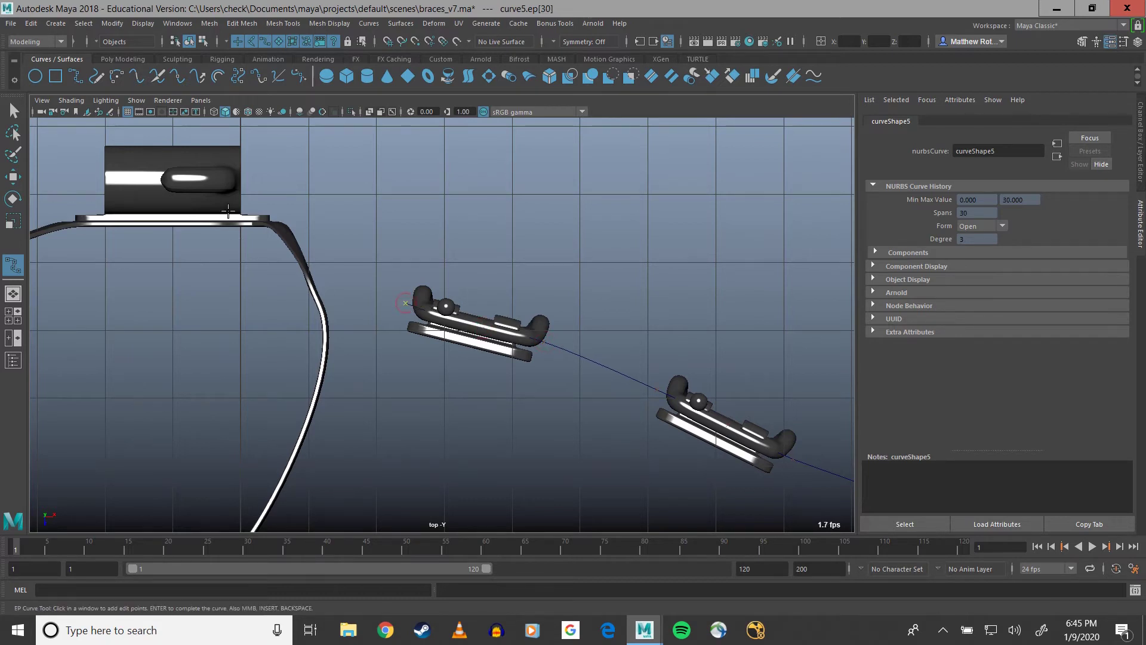
pyautogui.click(296, 190)
pyautogui.keyDown('alt'); pyautogui.moveTo(299, 188); pyautogui.dragTo(456, 229, button='middle'); pyautogui.keyUp('alt')
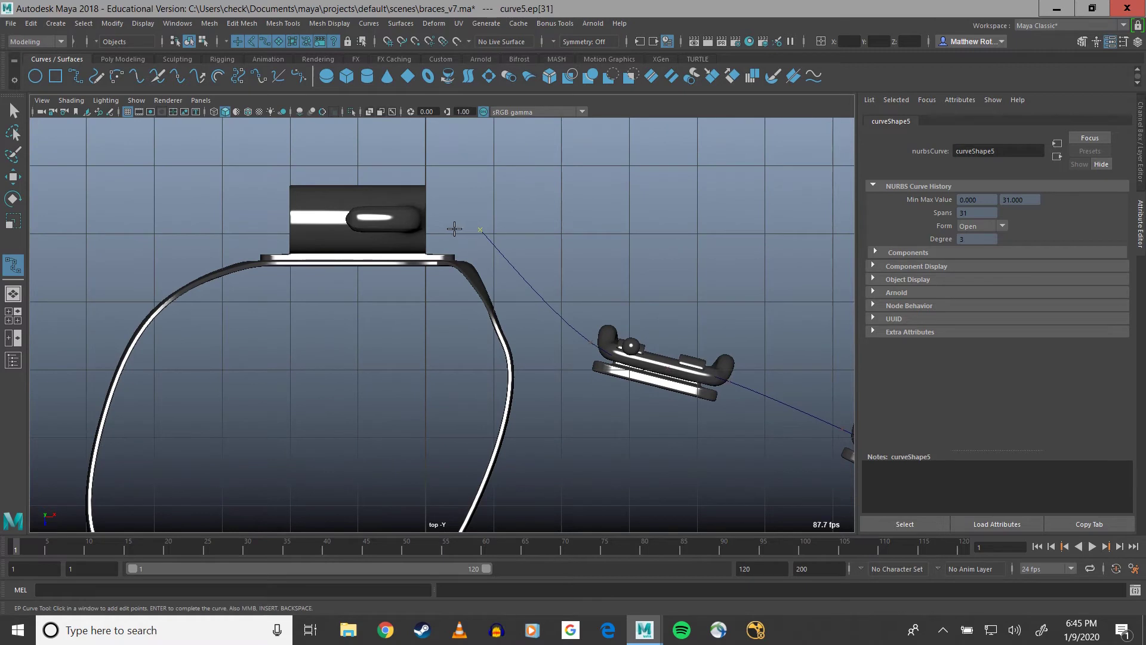
pyautogui.click(455, 229)
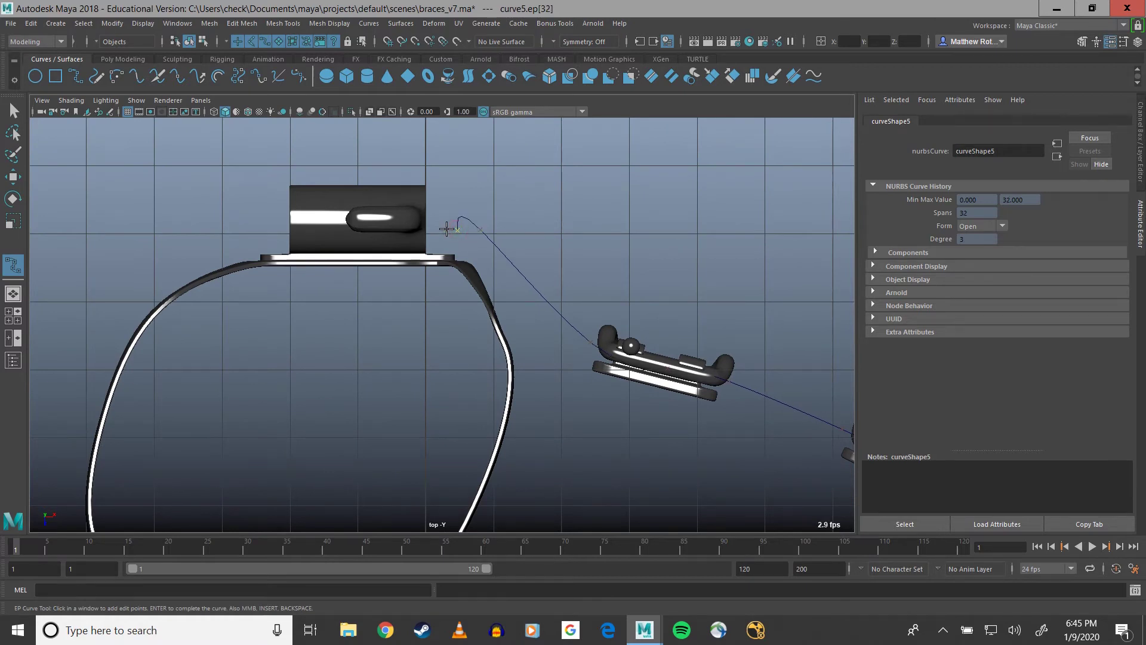
pyautogui.moveTo(446, 229); pyautogui.dragTo(424, 231, button='middle')
pyautogui.press('BackSpace')
pyautogui.press('BackSpace')
# Step: Complete the EP curve with edit points in front of, inside and beyond the molar anchor at the opposite end
pyautogui.click(447, 230)
pyautogui.click(389, 228)
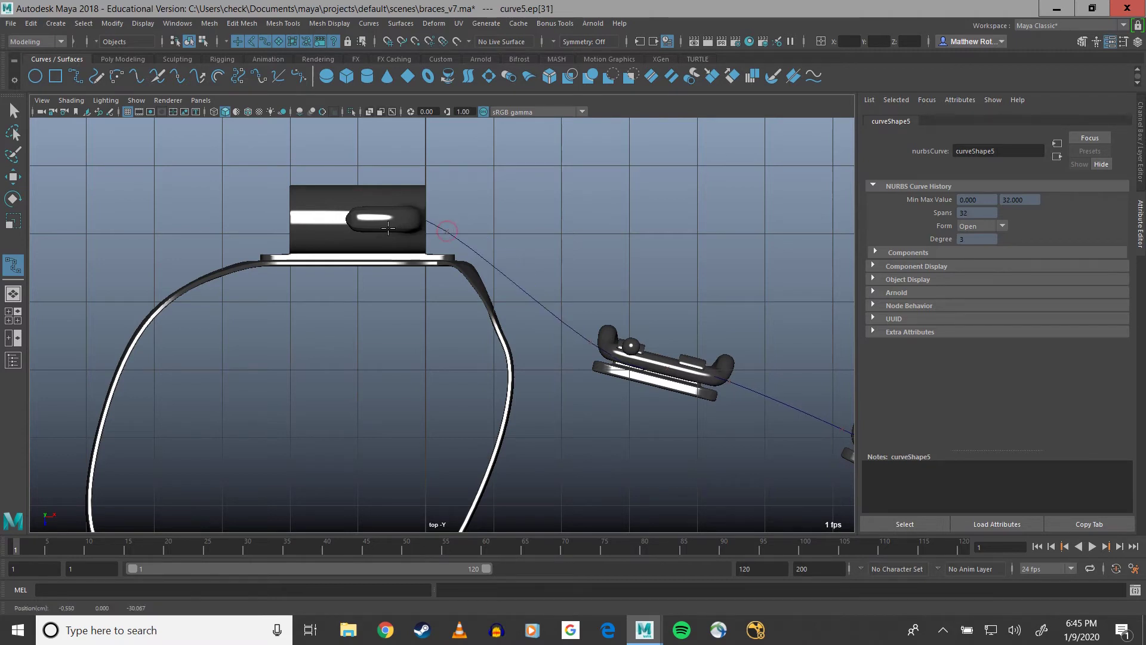
pyautogui.press('4')
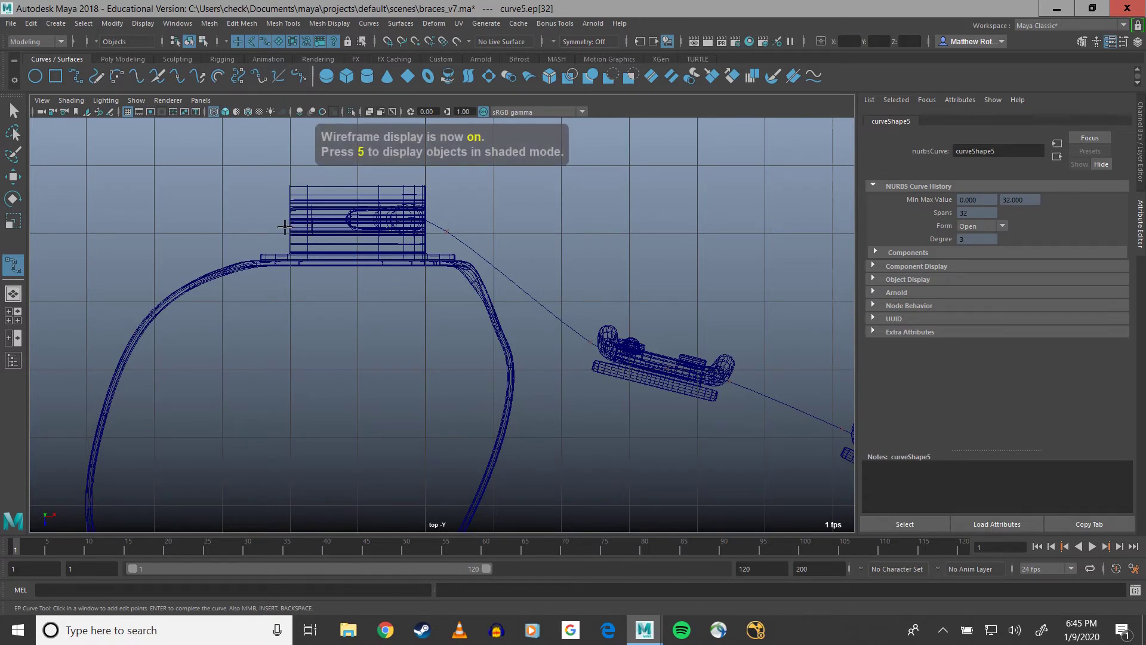
pyautogui.click(276, 227)
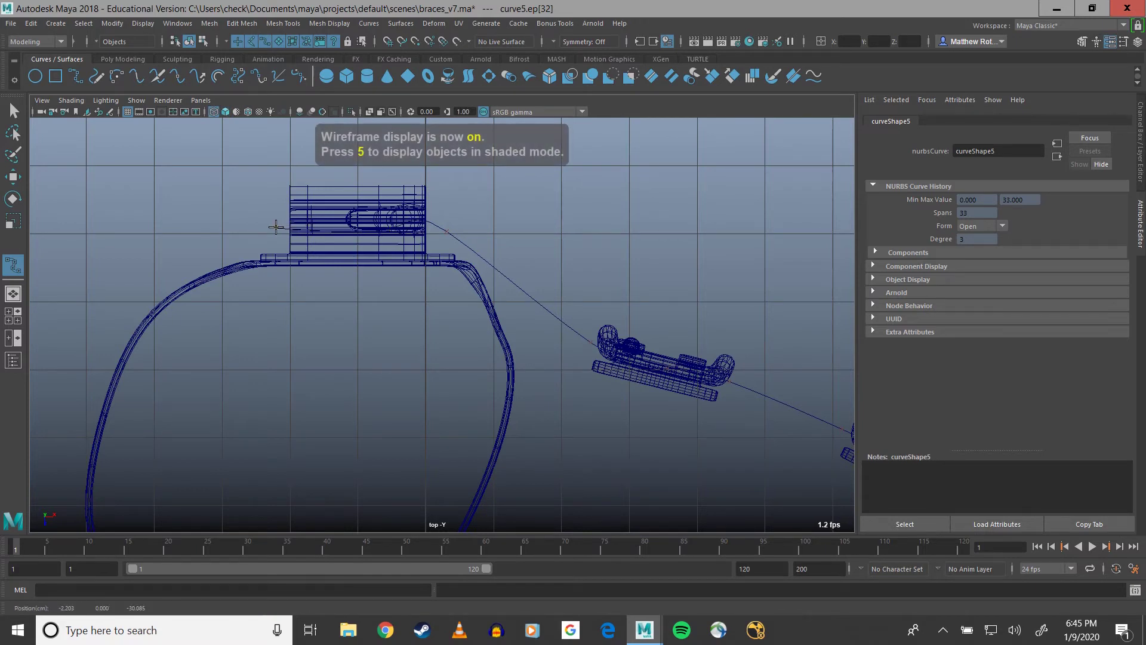
pyautogui.click(228, 229)
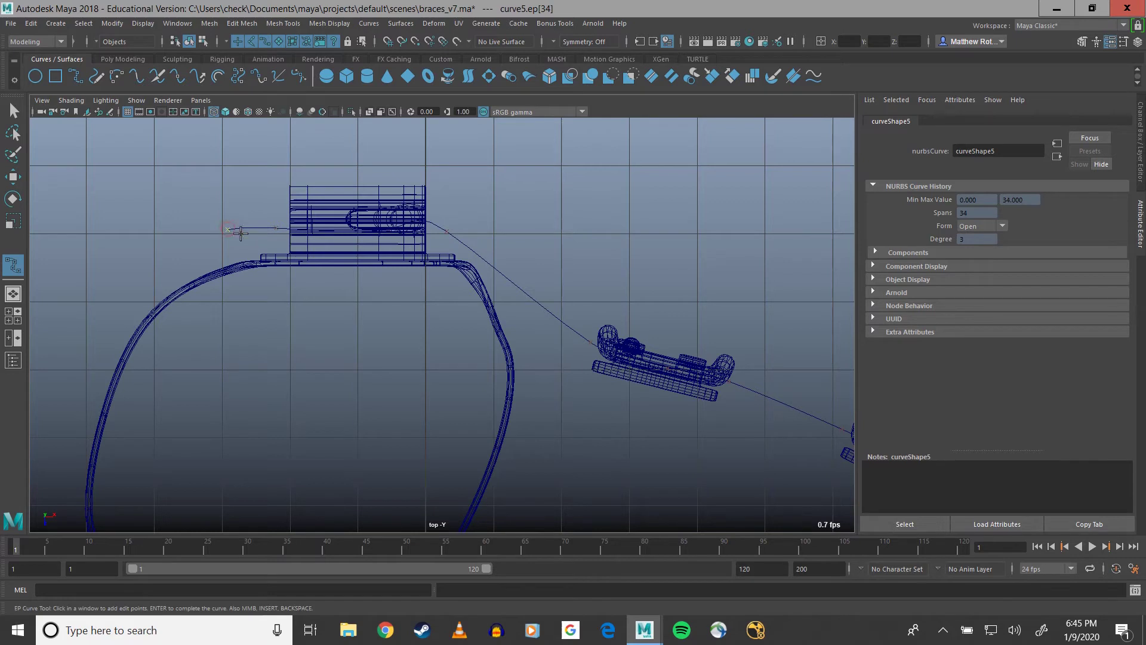
pyautogui.keyDown('alt'); pyautogui.moveTo(390, 249); pyautogui.dragTo(301, 263, button='middle'); pyautogui.keyUp('alt')
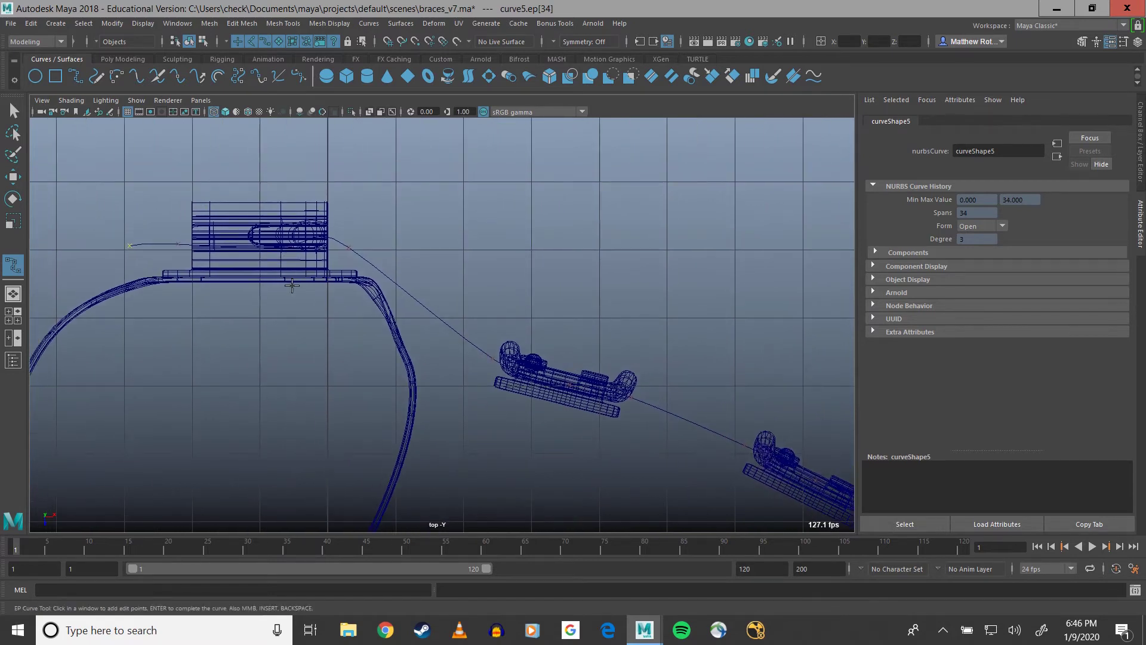
pyautogui.press('q')
# Step: Move the curve's edit point in front of the molar anchor toward the neighbouring bracket, and shift the end control vertex farther past the anchor
pyautogui.rightClick(325, 240)
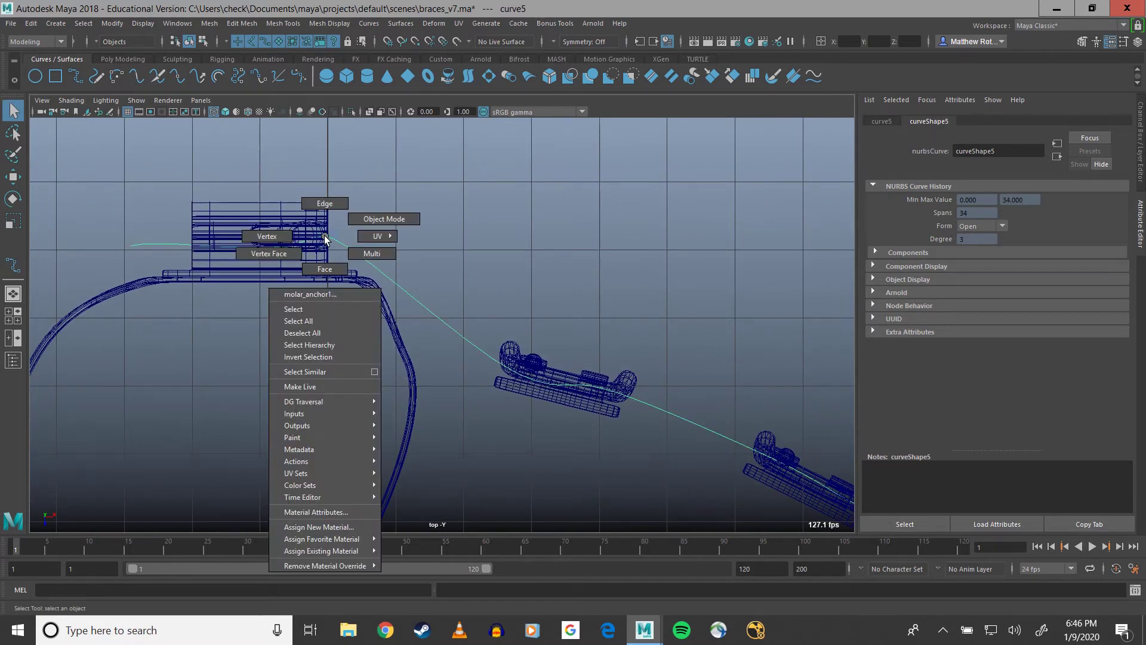
pyautogui.rightClick(351, 250)
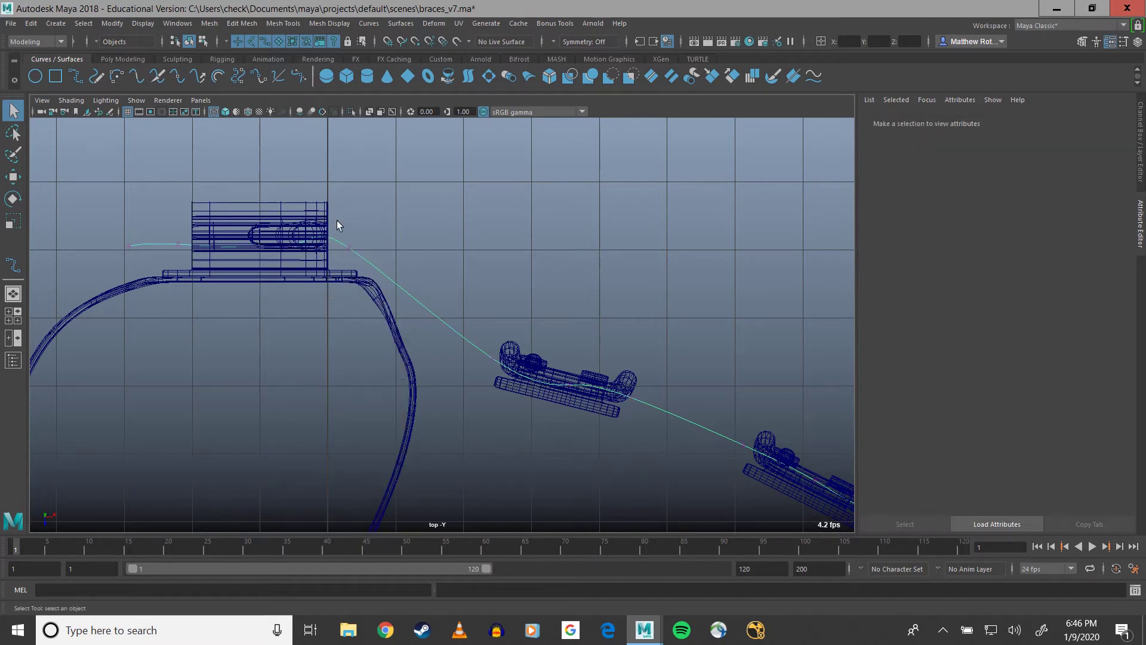
pyautogui.moveTo(337, 220); pyautogui.dragTo(420, 308)
pyautogui.press('w')
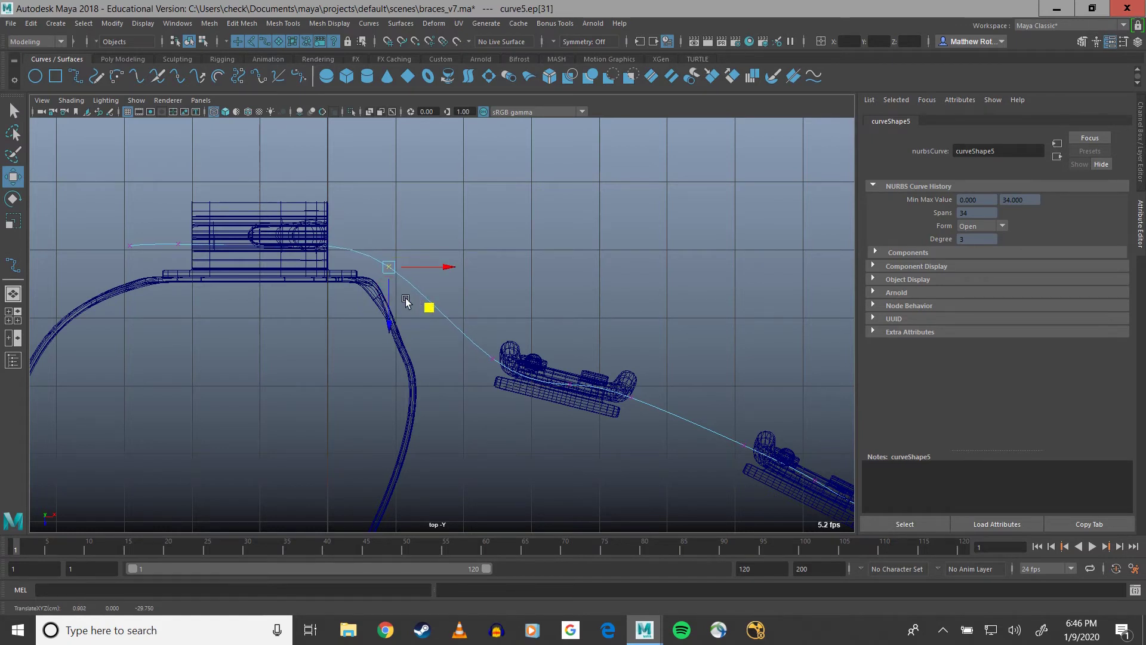
pyautogui.moveTo(151, 261); pyautogui.dragTo(68, 223, button='right')
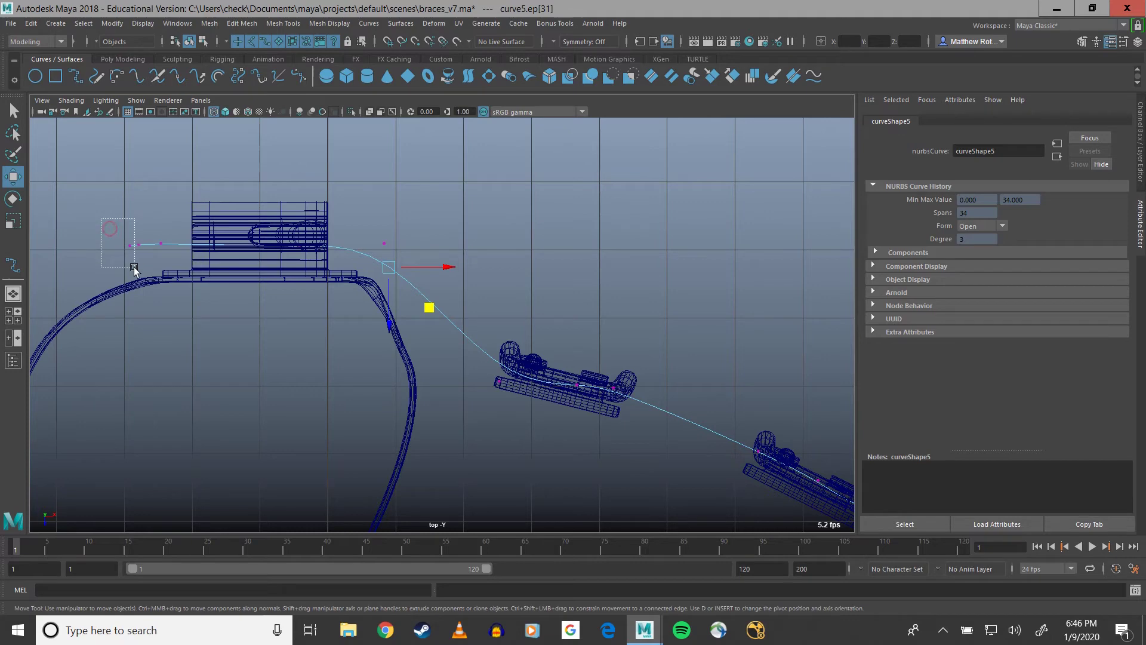
pyautogui.moveTo(134, 269); pyautogui.dragTo(135, 270)
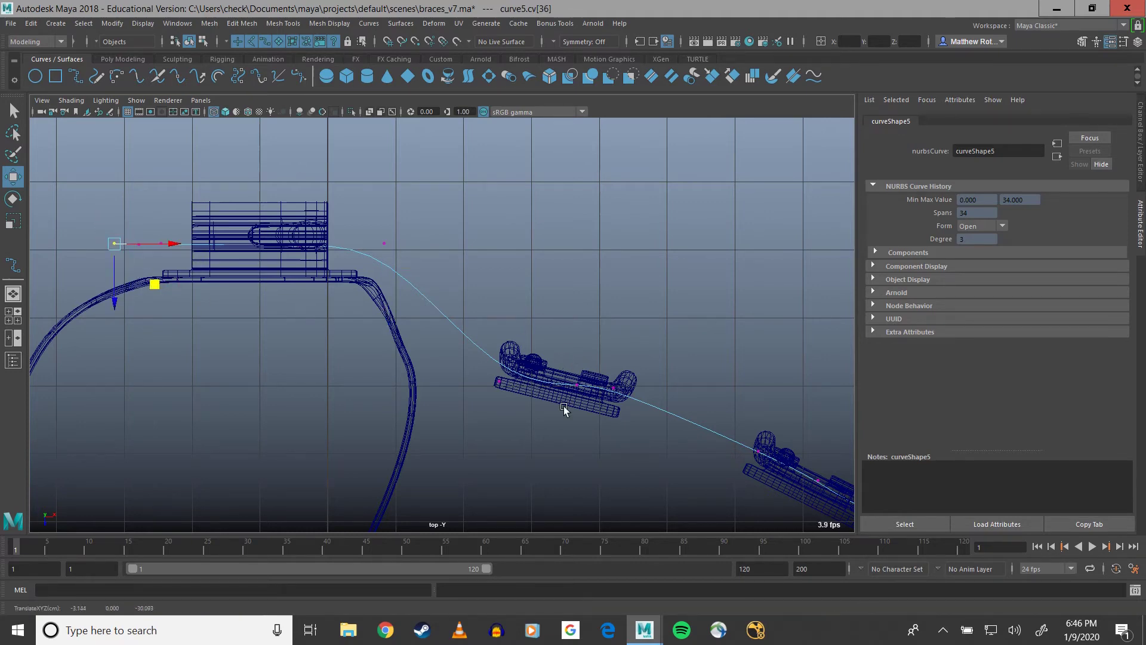
# Step: Examine the curve's path along the brackets and its start at the wire stub in the first molar anchor's slot
pyautogui.scroll(-5, 564, 410)
pyautogui.scroll(4, 528, 416)
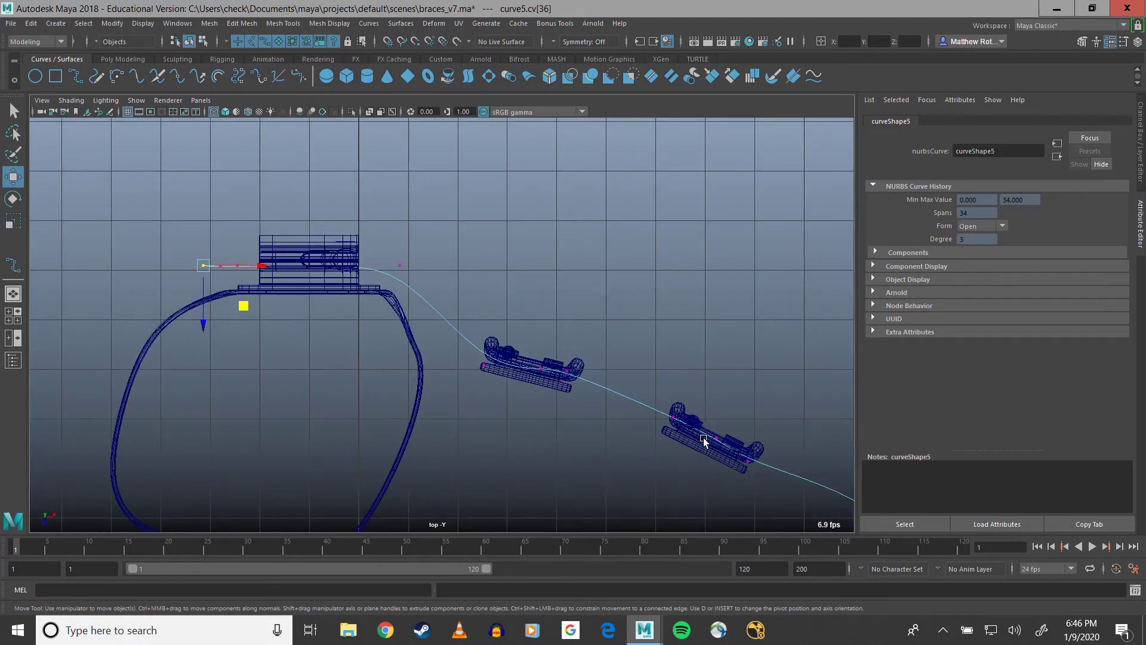
pyautogui.keyDown('alt'); pyautogui.moveTo(705, 440); pyautogui.dragTo(523, 395, button='middle'); pyautogui.keyUp('alt')
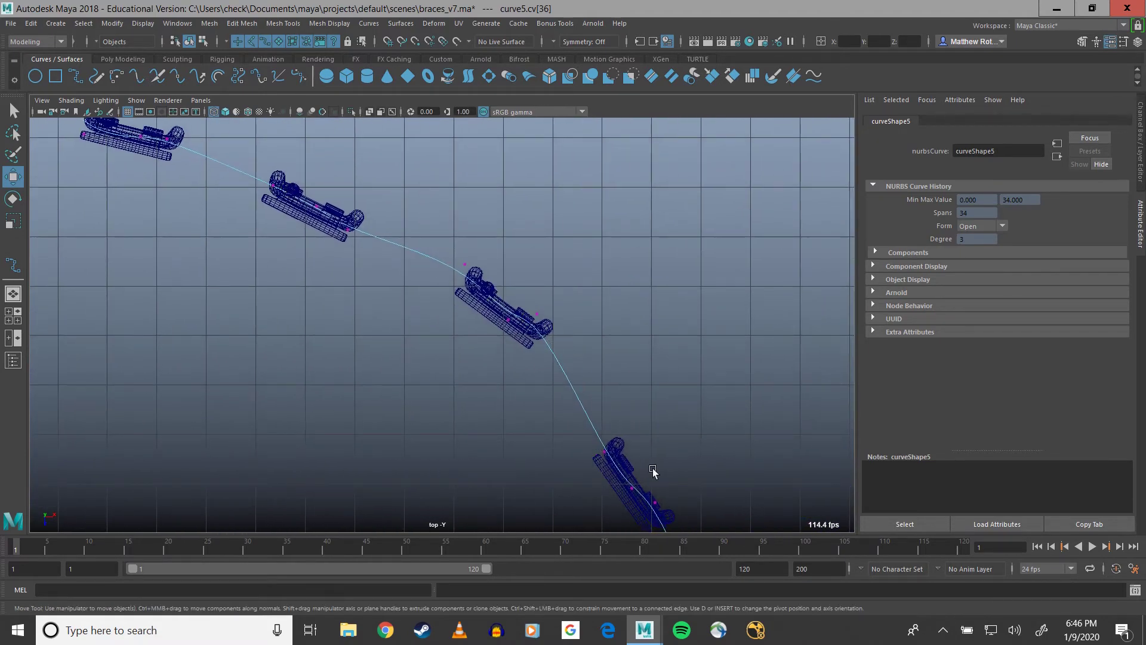
pyautogui.keyDown('alt'); pyautogui.moveTo(653, 472); pyautogui.dragTo(601, 412, button='middle'); pyautogui.keyUp('alt')
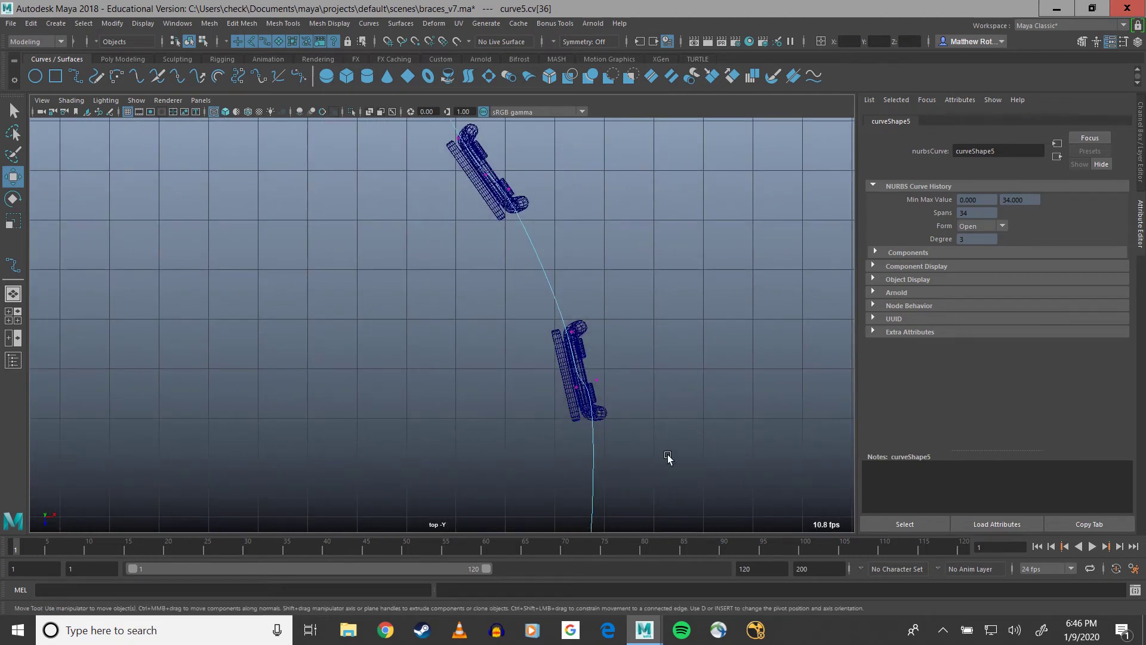
pyautogui.press('space')
pyautogui.press('space')
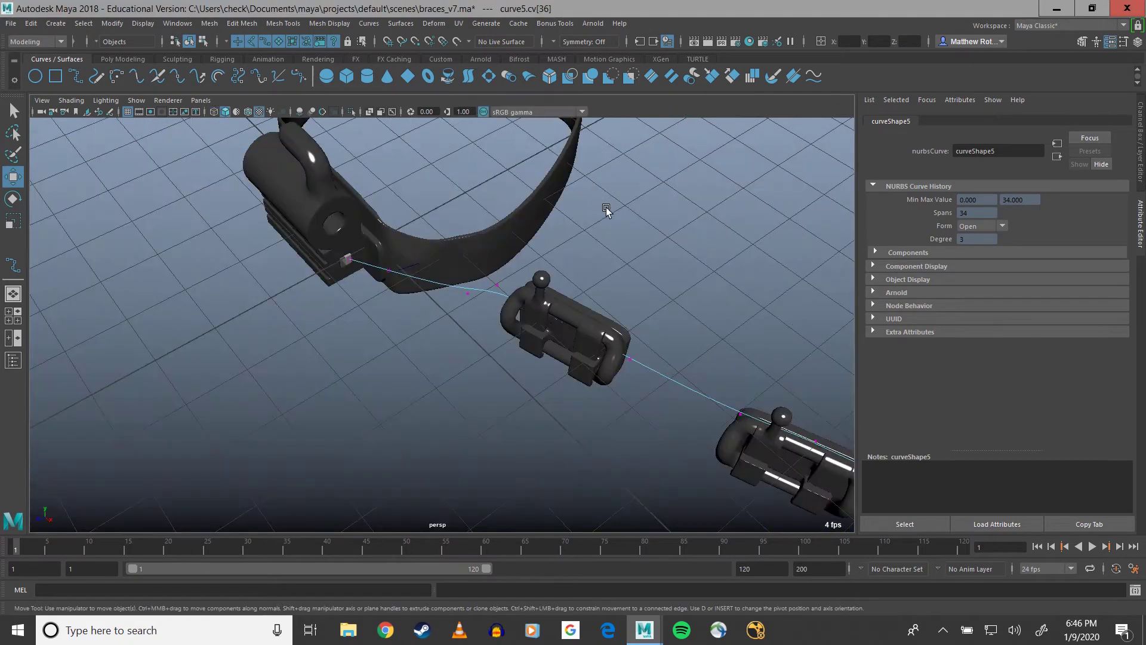
pyautogui.scroll(6, 478, 360)
pyautogui.keyDown('alt'); pyautogui.moveTo(308, 173); pyautogui.dragTo(589, 389, button='middle'); pyautogui.keyUp('alt')
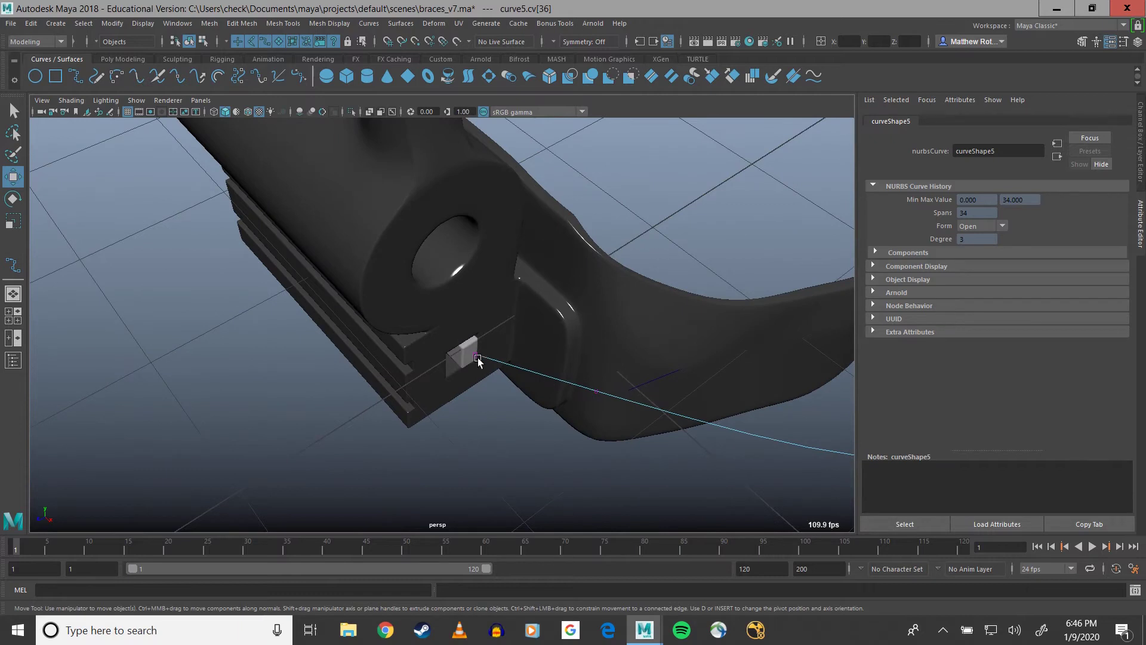
pyautogui.scroll(5, 475, 353)
pyautogui.keyDown('alt'); pyautogui.moveTo(507, 382); pyautogui.dragTo(501, 279, button='middle'); pyautogui.keyUp('alt')
pyautogui.keyDown('alt'); pyautogui.moveTo(502, 279); pyautogui.dragTo(453, 240); pyautogui.keyUp('alt')
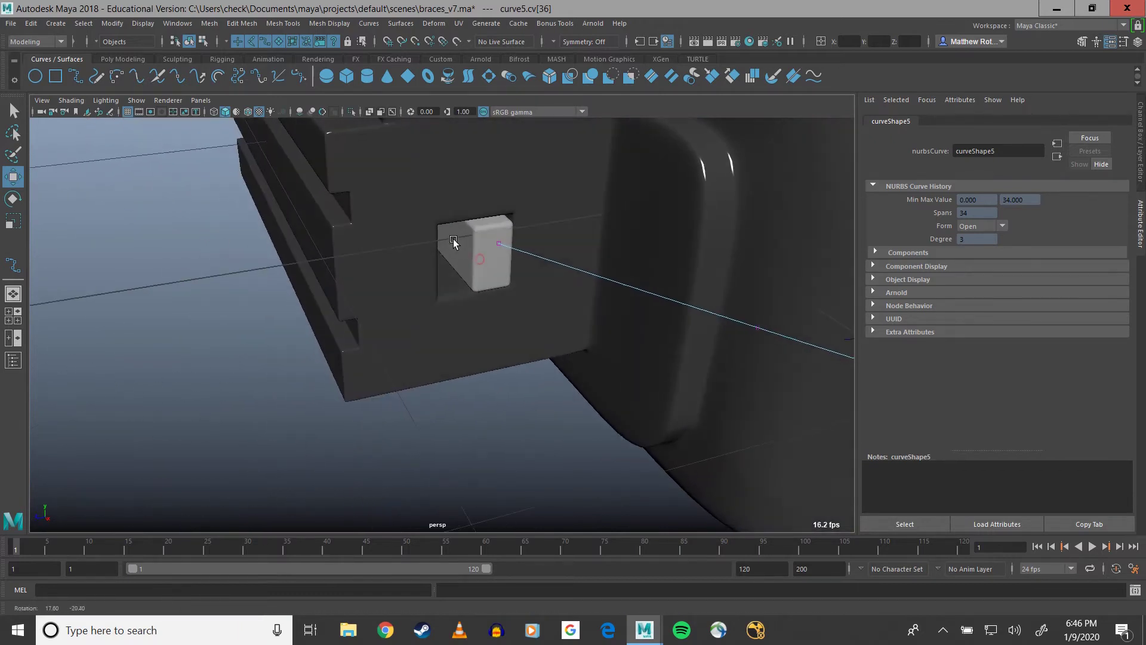
# Step: Select all the faces at the front end of the wire stub protruding from the molar anchor's slot
pyautogui.moveTo(488, 248); pyautogui.dragTo(491, 272, button='right')
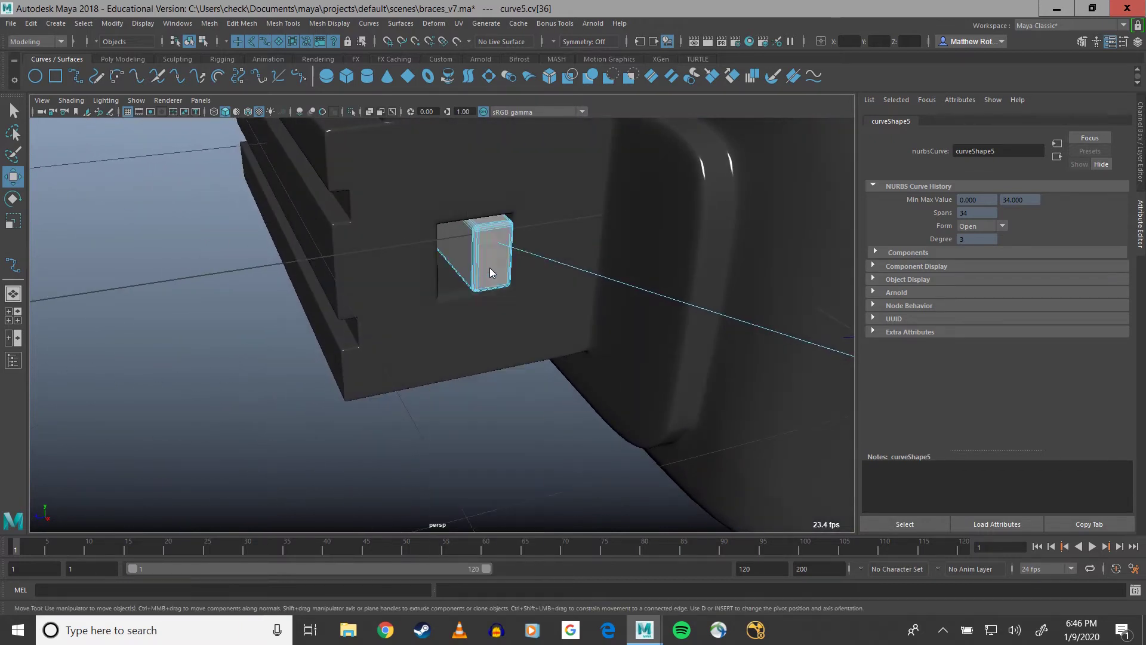
pyautogui.scroll(5, 489, 264)
pyautogui.keyDown('alt'); pyautogui.moveTo(493, 228); pyautogui.dragTo(472, 358, button='middle'); pyautogui.keyUp('alt')
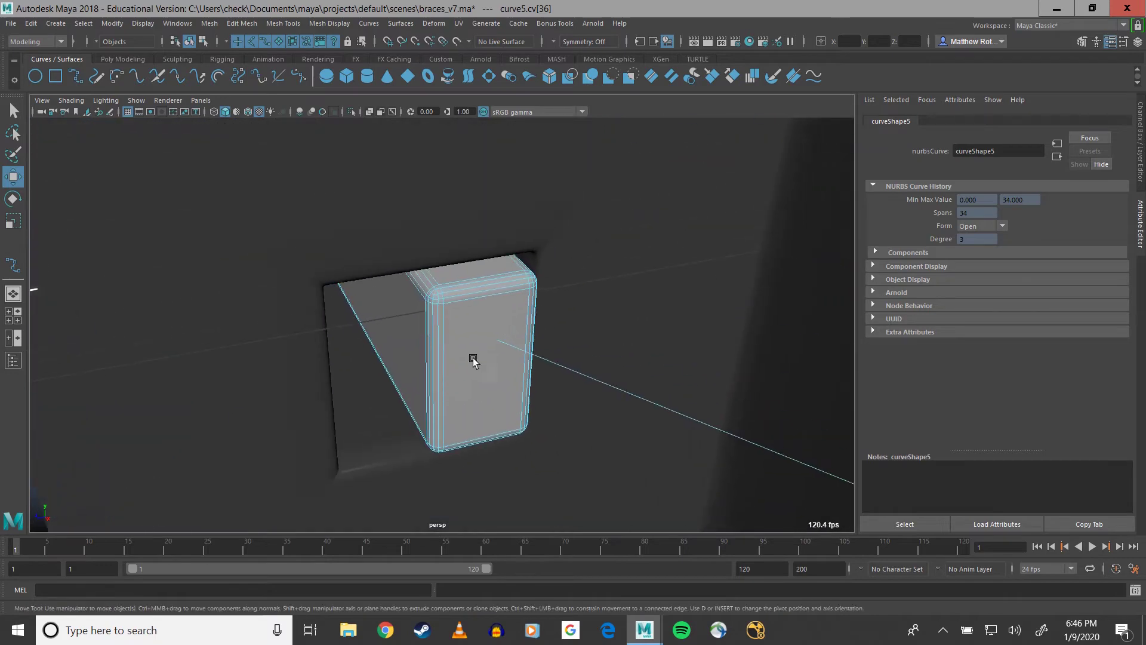
pyautogui.keyDown('alt'); pyautogui.moveTo(472, 358); pyautogui.dragTo(540, 341); pyautogui.keyUp('alt')
pyautogui.scroll(-2, 522, 332)
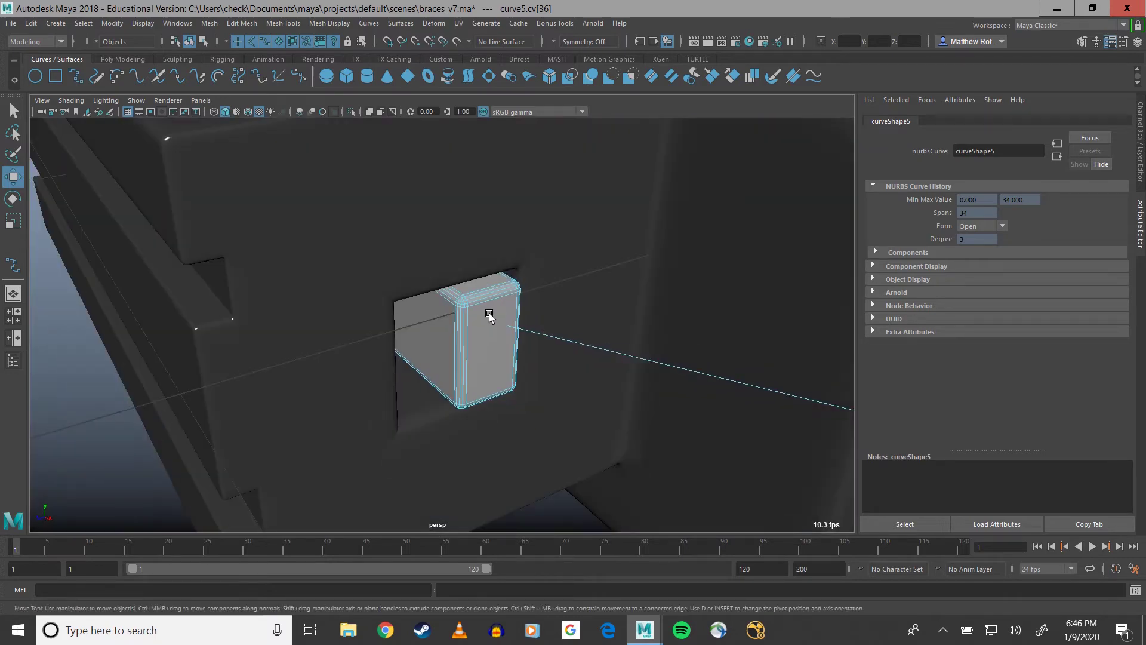
pyautogui.scroll(4, 489, 352)
pyautogui.keyDown('alt'); pyautogui.moveTo(510, 385); pyautogui.dragTo(568, 354); pyautogui.keyUp('alt')
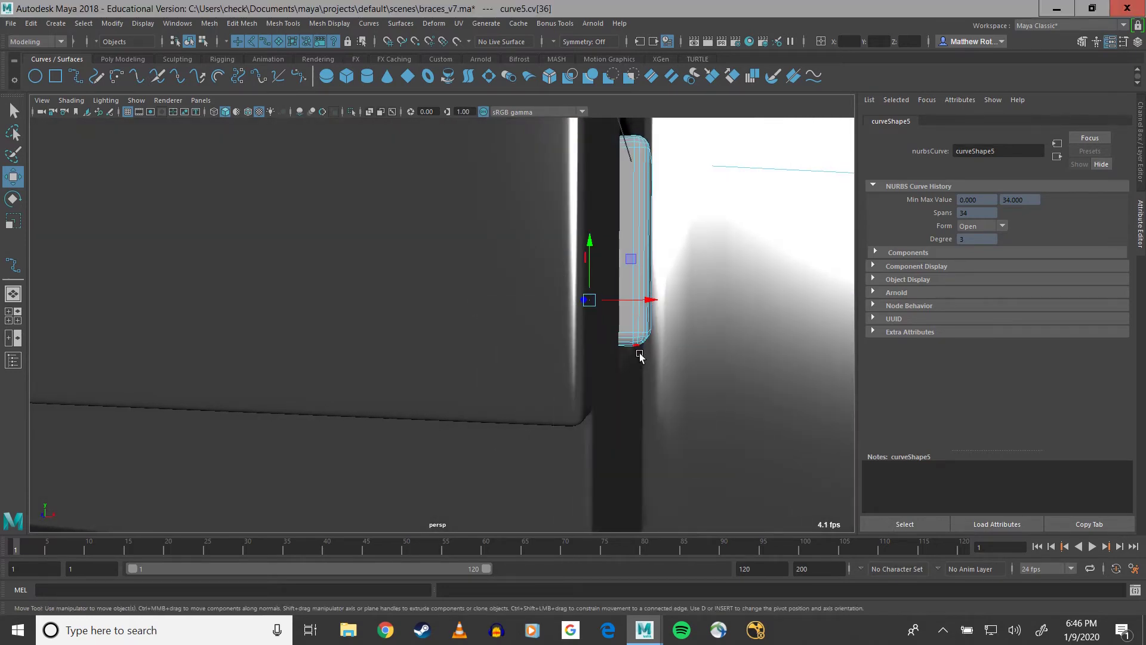
pyautogui.press('space')
pyautogui.press('space')
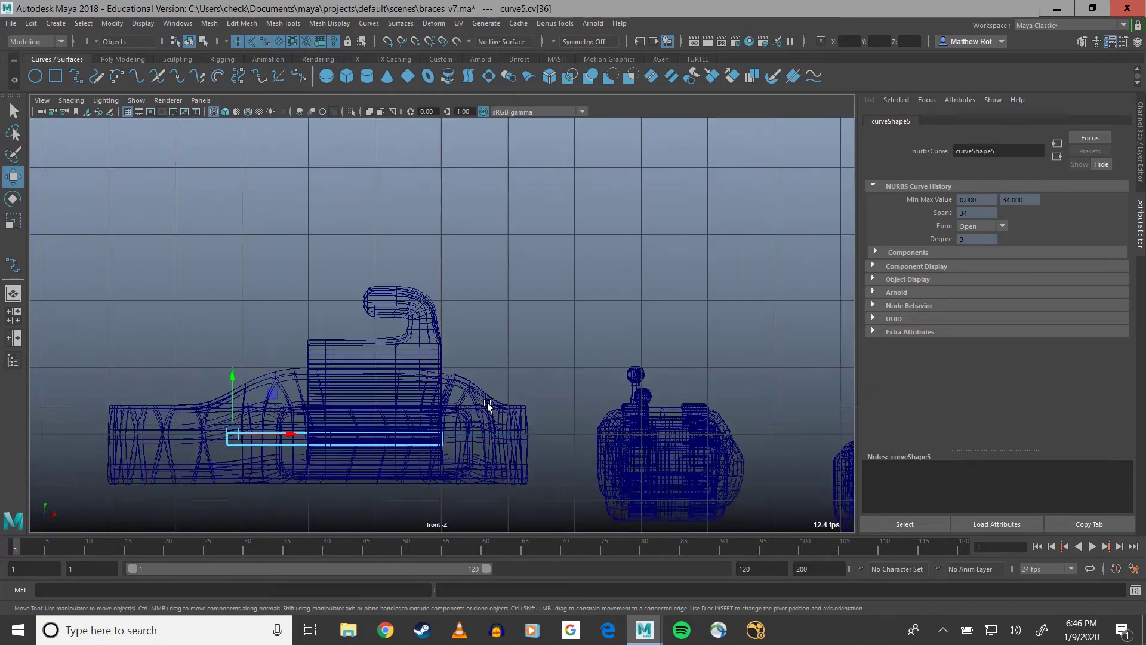
pyautogui.scroll(6, 489, 404)
pyautogui.scroll(8, 473, 217)
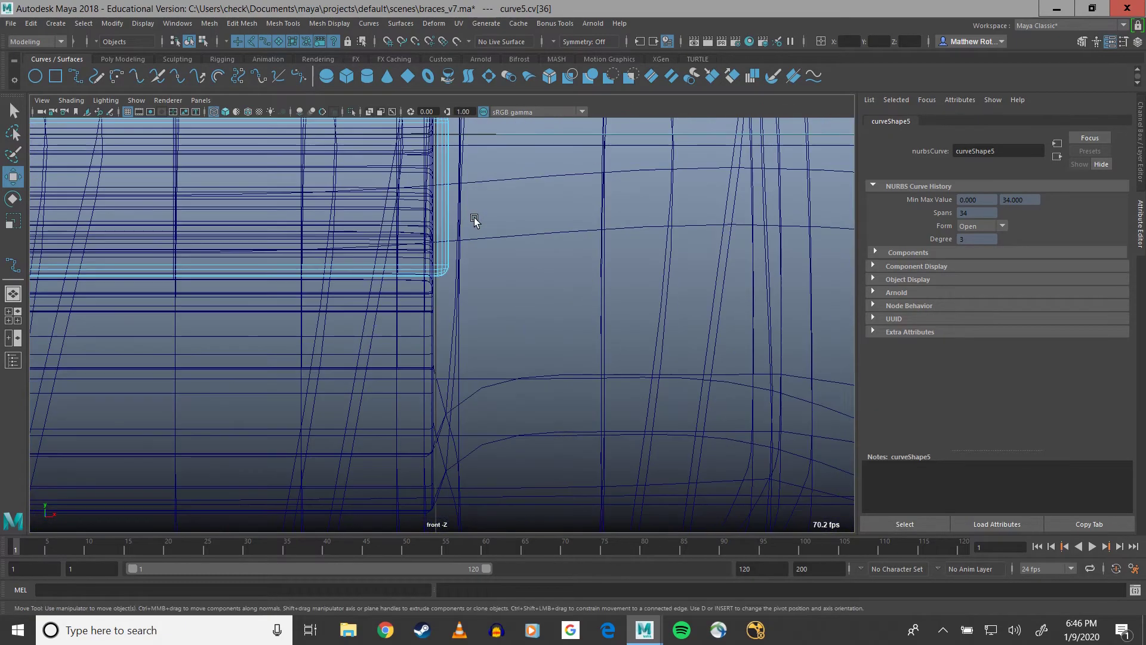
pyautogui.keyDown('alt'); pyautogui.moveTo(443, 462); pyautogui.dragTo(446, 445, button='middle'); pyautogui.keyUp('alt')
pyautogui.rightClick(421, 316)
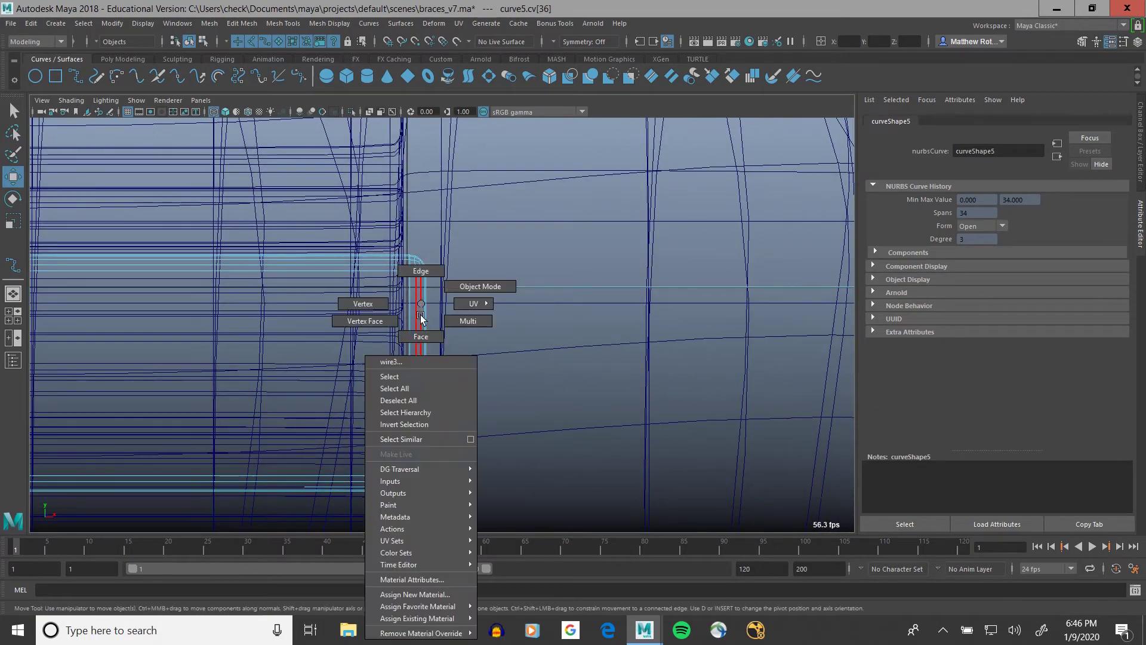
pyautogui.moveTo(397, 320); pyautogui.dragTo(420, 331, button='right')
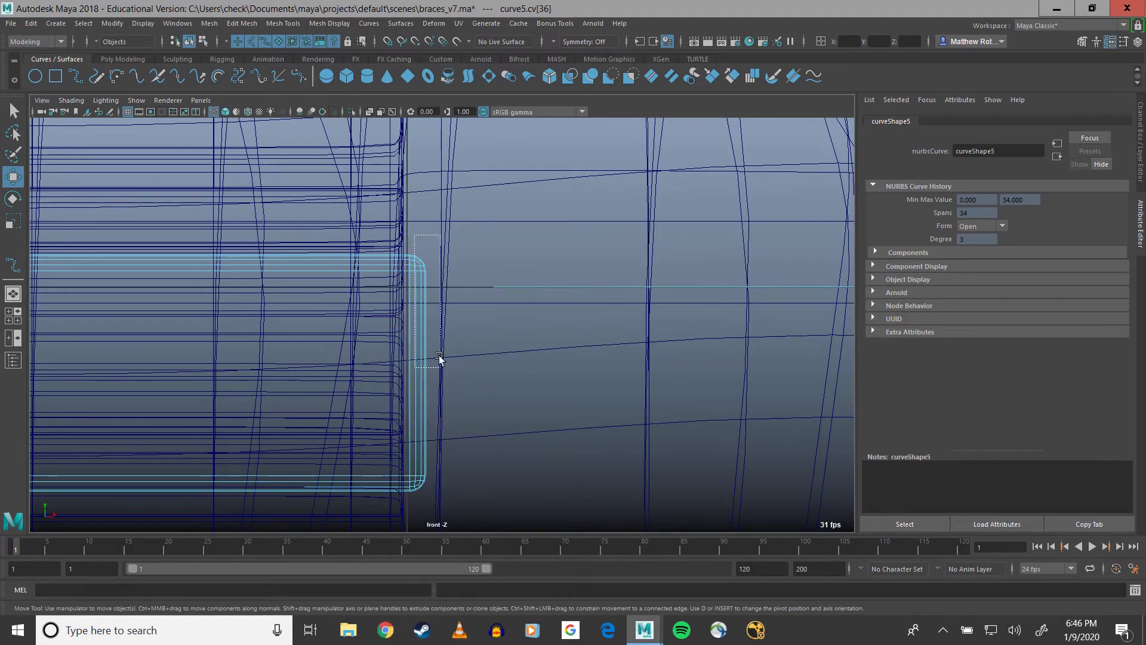
pyautogui.moveTo(439, 359); pyautogui.dragTo(460, 517)
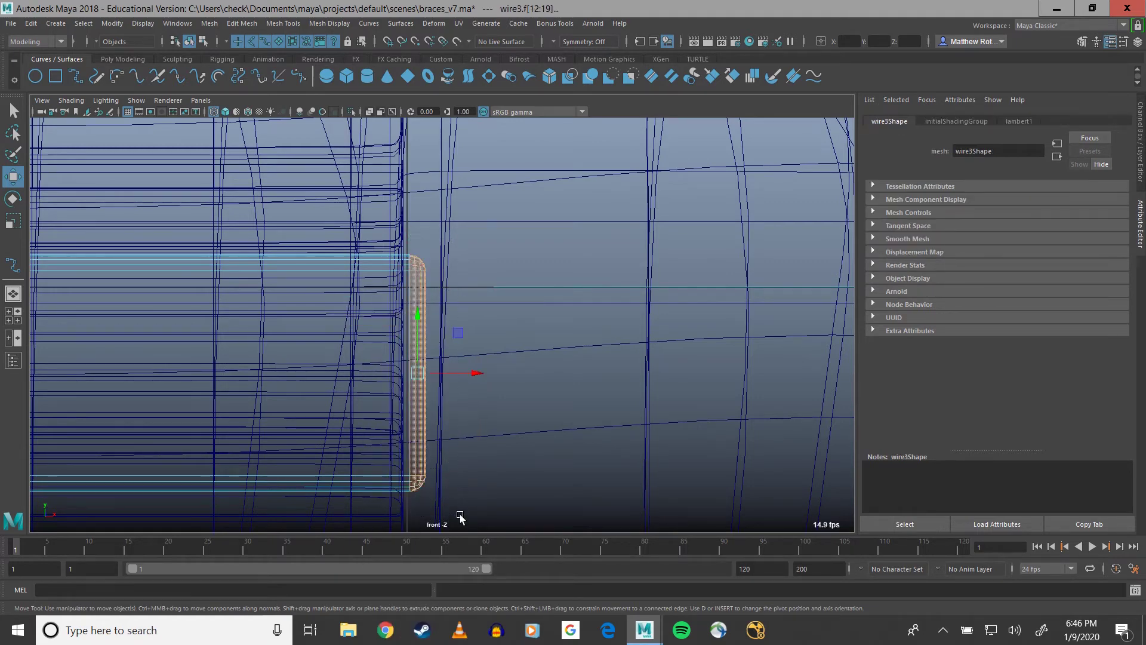
pyautogui.press('space')
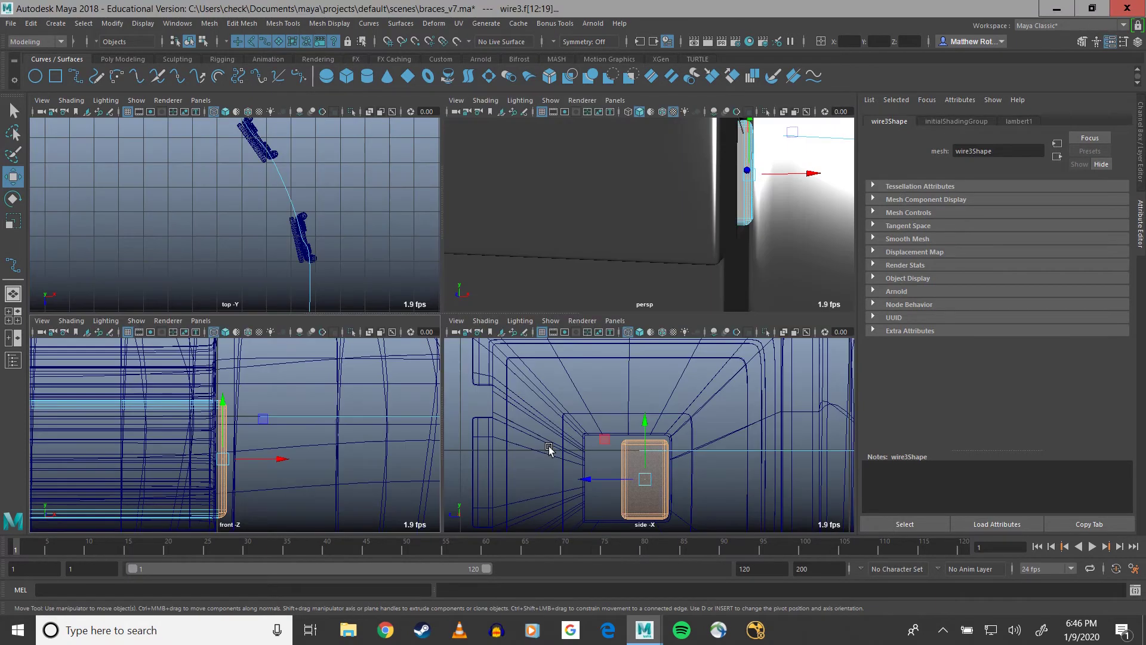
pyautogui.press('space')
pyautogui.keyDown('alt'); pyautogui.moveTo(746, 223); pyautogui.dragTo(579, 333); pyautogui.keyUp('alt')
pyautogui.keyDown('shift'); pyautogui.click(578, 351); pyautogui.keyUp('shift')
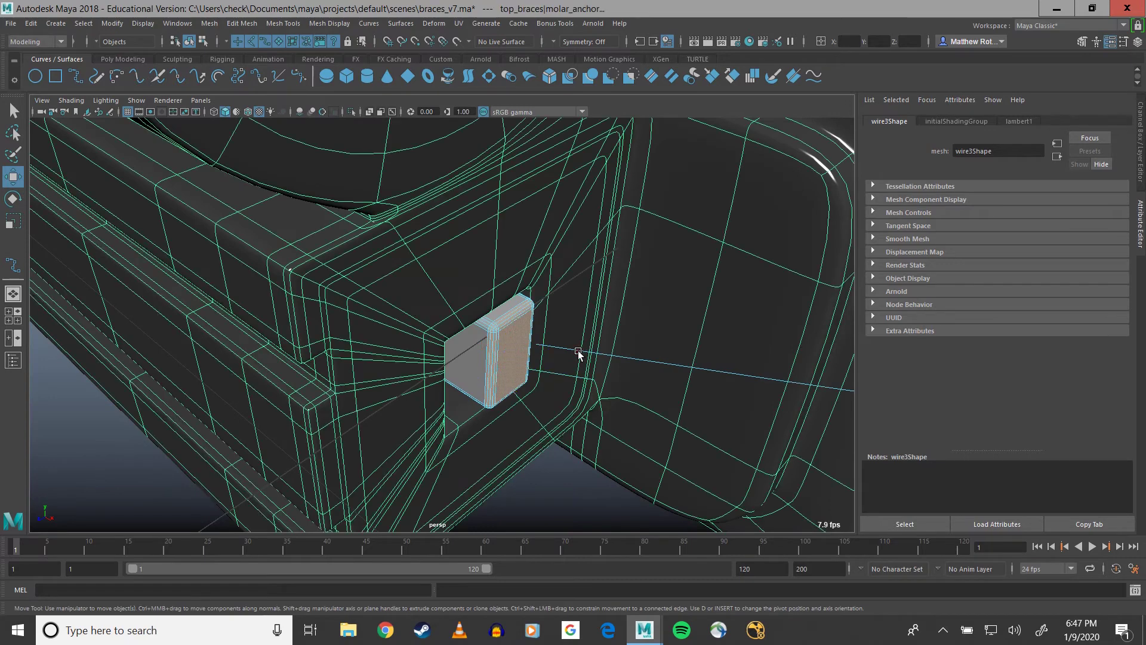
pyautogui.hotkey('ctrl', 'z')
pyautogui.keyDown('shift'); pyautogui.click(595, 352); pyautogui.keyUp('shift')
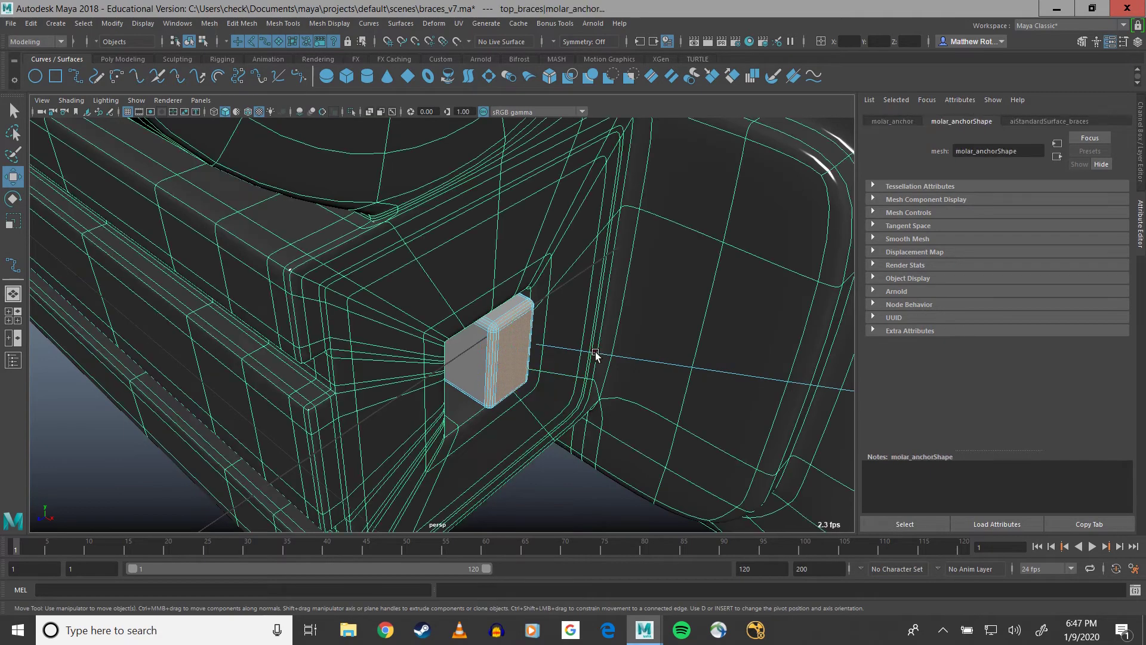
pyautogui.hotkey('ctrl', 'z')
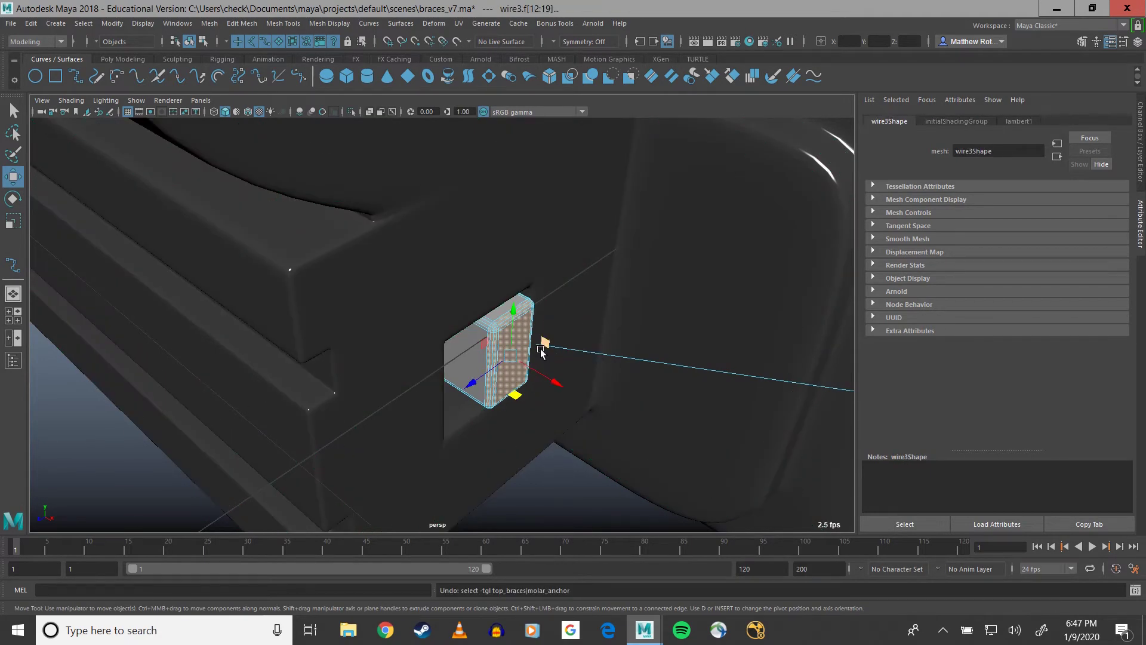
pyautogui.keyDown('alt'); pyautogui.moveTo(532, 357); pyautogui.dragTo(412, 410); pyautogui.keyUp('alt')
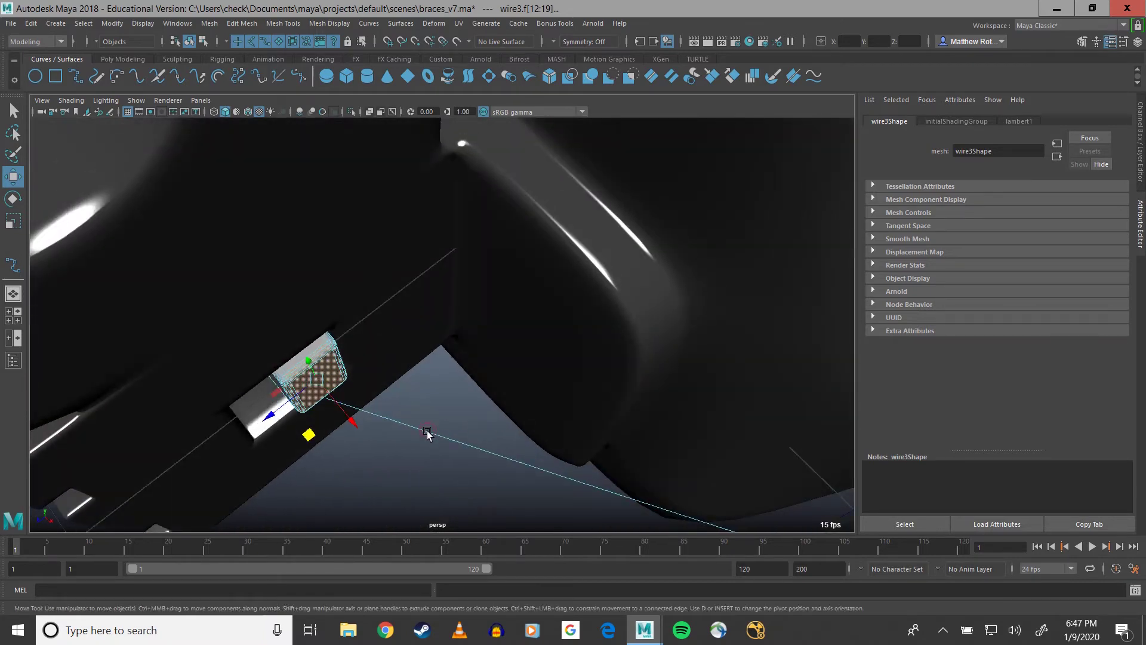
pyautogui.moveTo(426, 434); pyautogui.dragTo(442, 391, button='right')
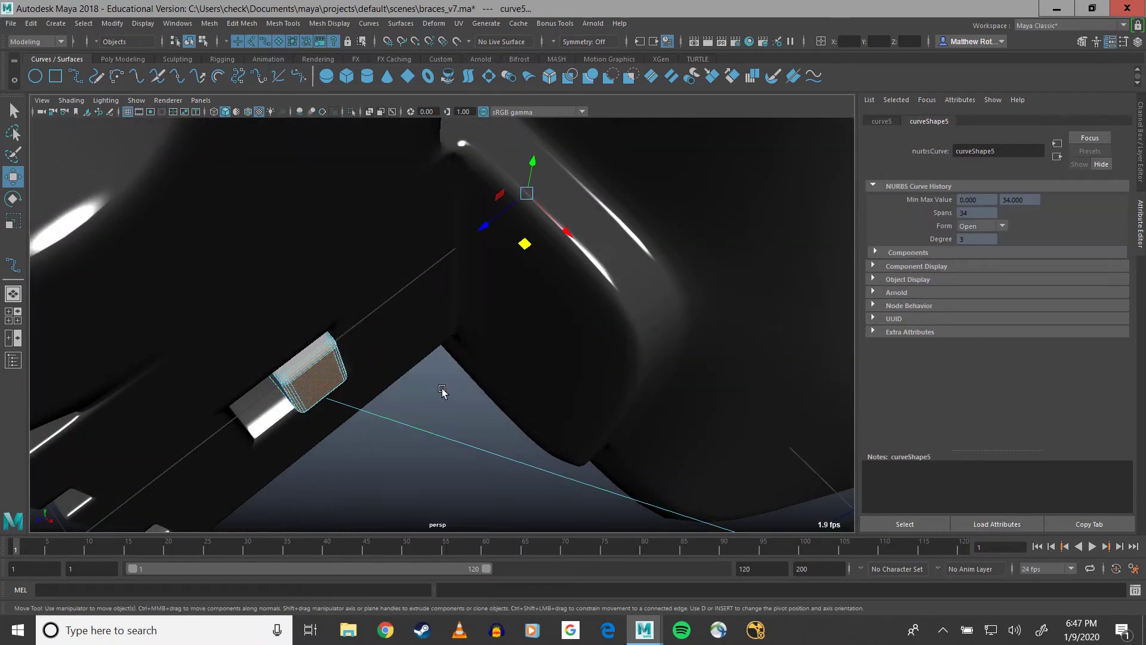
pyautogui.hotkey('ctrl', 'z')
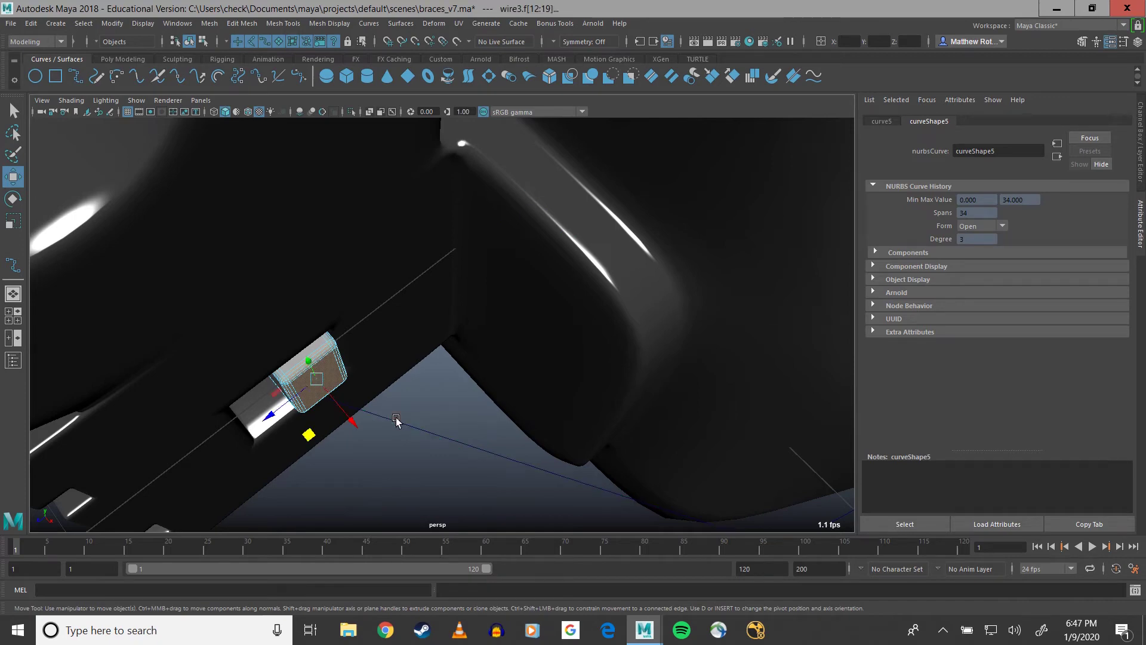
# Step: Add the EP curve to the selected wire end faces and extrude the faces along it
pyautogui.click(397, 424)
pyautogui.keyDown('alt'); pyautogui.moveTo(396, 422); pyautogui.dragTo(477, 390); pyautogui.keyUp('alt')
pyautogui.scroll(-5, 495, 370)
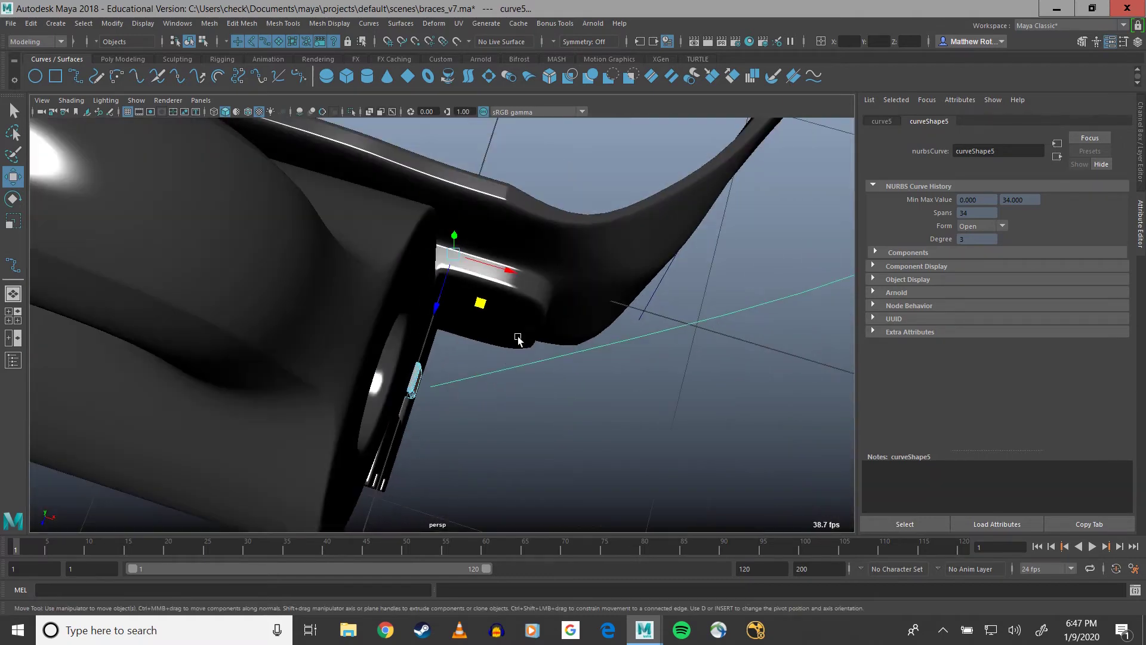
pyautogui.keyDown('alt'); pyautogui.moveTo(519, 338); pyautogui.dragTo(382, 279, button='middle'); pyautogui.keyUp('alt')
pyautogui.click(122, 60)
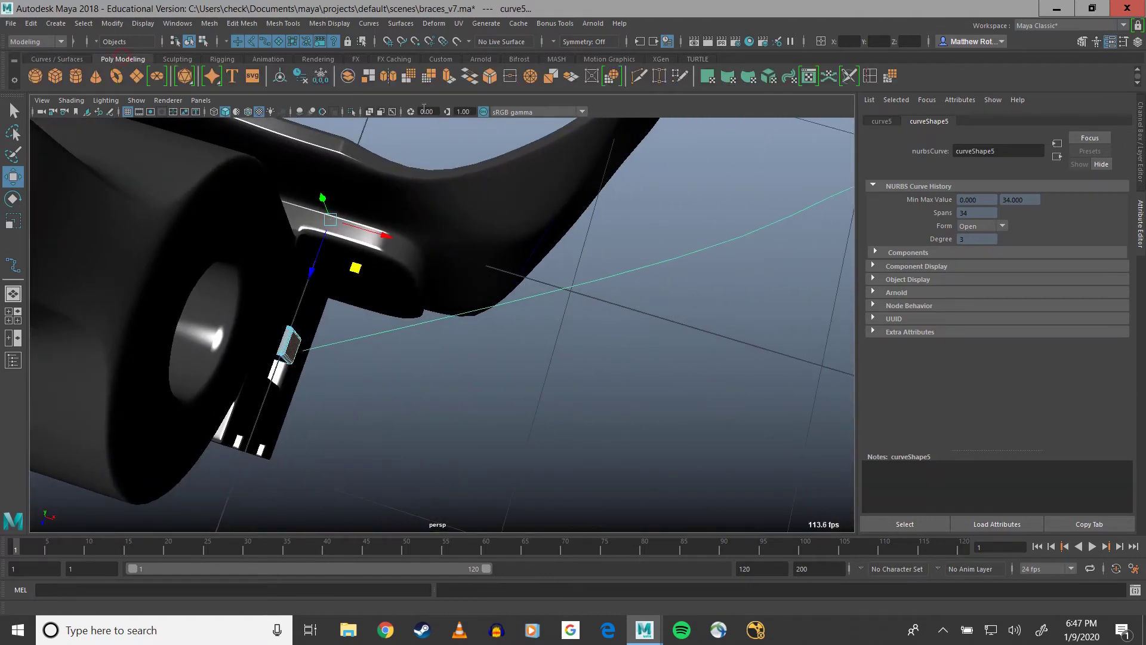
pyautogui.click(449, 81)
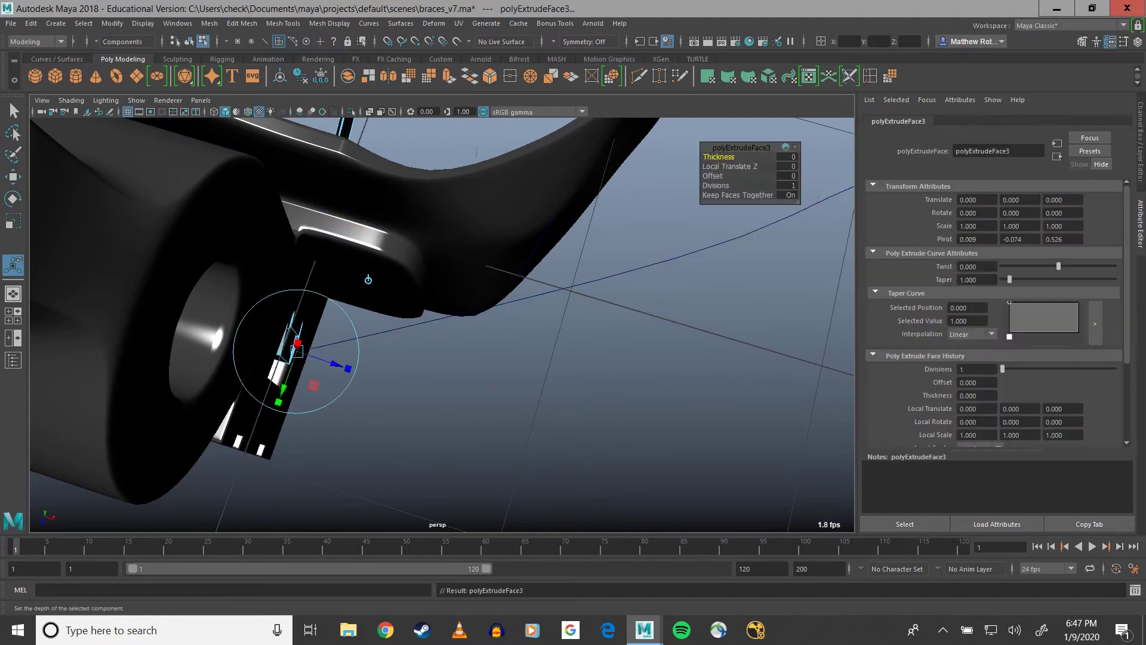
# Step: Raise the divisions of the wire's face extrusion in stages up to 100 so it follows the curve through the brackets
pyautogui.keyDown('alt'); pyautogui.moveTo(525, 263); pyautogui.dragTo(483, 235); pyautogui.keyUp('alt')
pyautogui.keyDown('alt'); pyautogui.moveTo(483, 236); pyautogui.dragTo(430, 460, button='middle'); pyautogui.keyUp('alt')
pyautogui.scroll(-10, 414, 235)
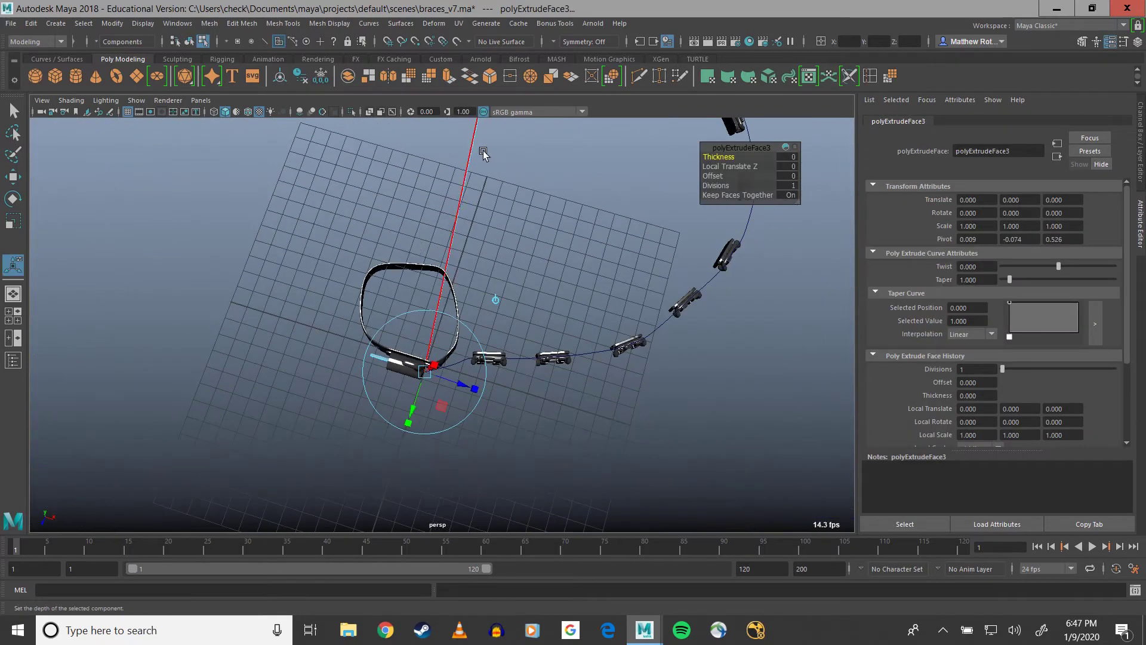
pyautogui.keyDown('alt'); pyautogui.moveTo(479, 152); pyautogui.dragTo(445, 341, button='middle'); pyautogui.keyUp('alt')
pyautogui.keyDown('alt'); pyautogui.moveTo(498, 172); pyautogui.dragTo(492, 45, button='middle'); pyautogui.keyUp('alt')
pyautogui.keyDown('alt'); pyautogui.moveTo(497, 349); pyautogui.dragTo(568, 323); pyautogui.keyUp('alt')
pyautogui.keyDown('alt'); pyautogui.moveTo(567, 322); pyautogui.dragTo(453, 269, button='middle'); pyautogui.keyUp('alt')
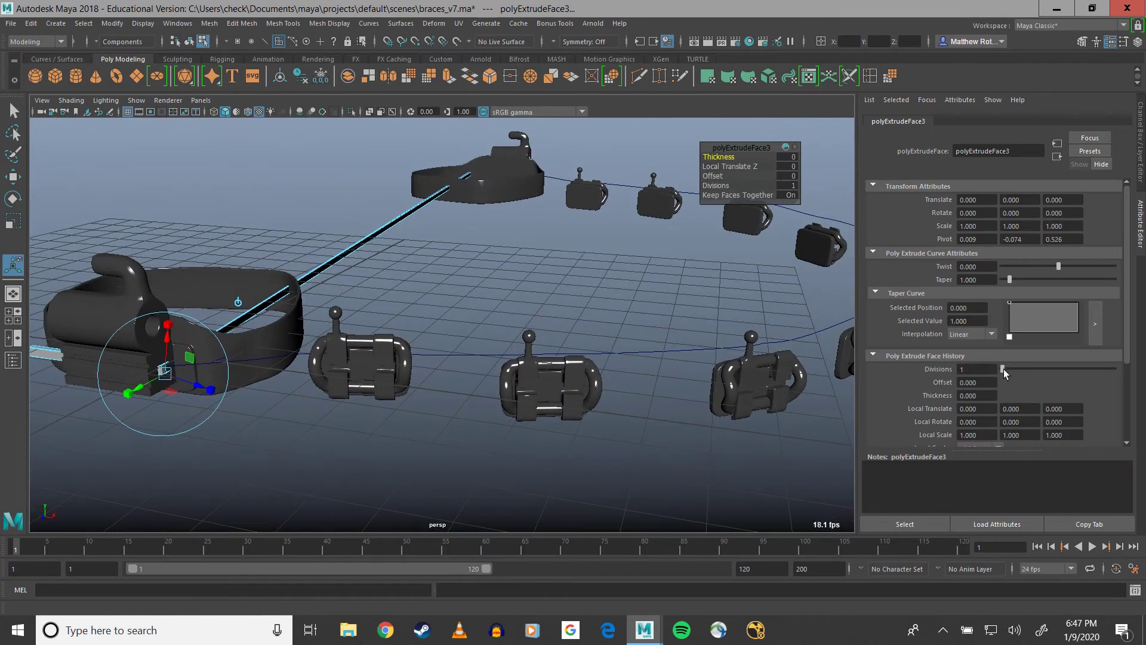
pyautogui.moveTo(1002, 370); pyautogui.dragTo(1144, 394)
pyautogui.keyDown('alt'); pyautogui.moveTo(820, 370); pyautogui.dragTo(805, 406); pyautogui.keyUp('alt')
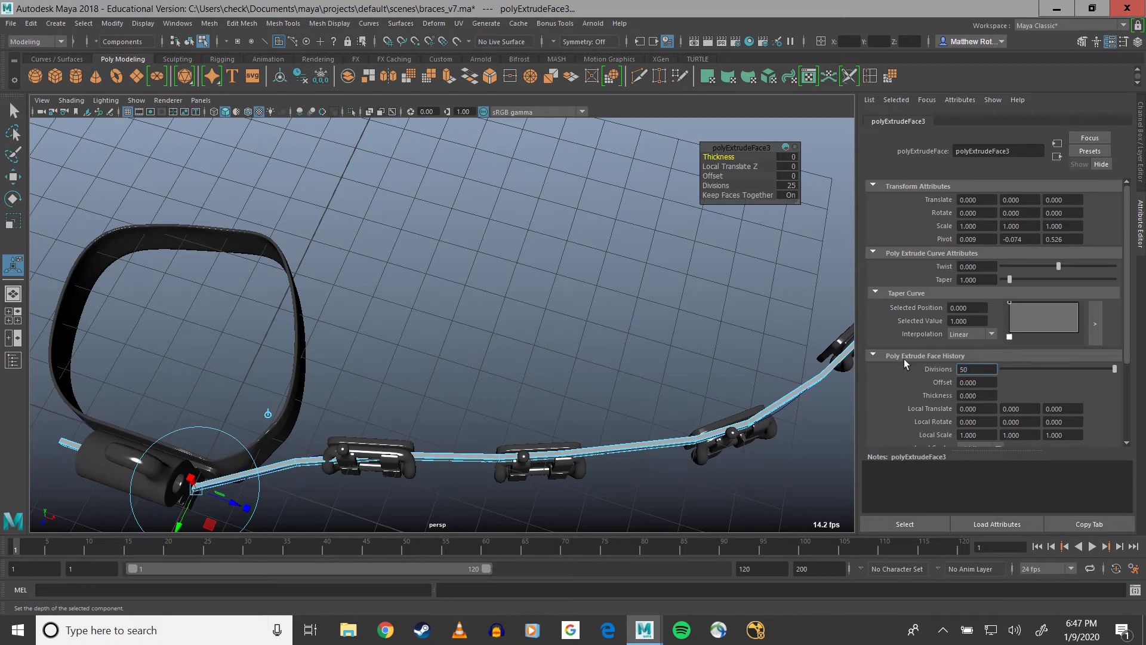
pyautogui.press('Return')
pyautogui.keyDown('alt'); pyautogui.moveTo(598, 394); pyautogui.dragTo(439, 268); pyautogui.keyUp('alt')
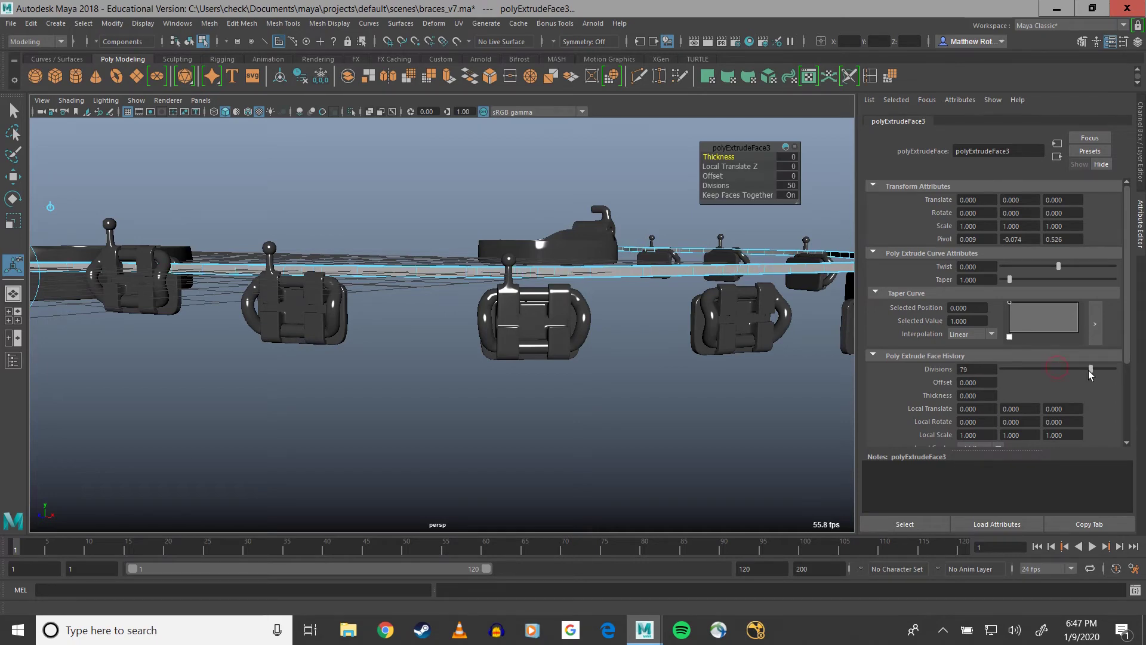
pyautogui.moveTo(1103, 374); pyautogui.dragTo(1103, 375)
pyautogui.keyDown('alt'); pyautogui.moveTo(602, 266); pyautogui.dragTo(628, 321); pyautogui.keyUp('alt')
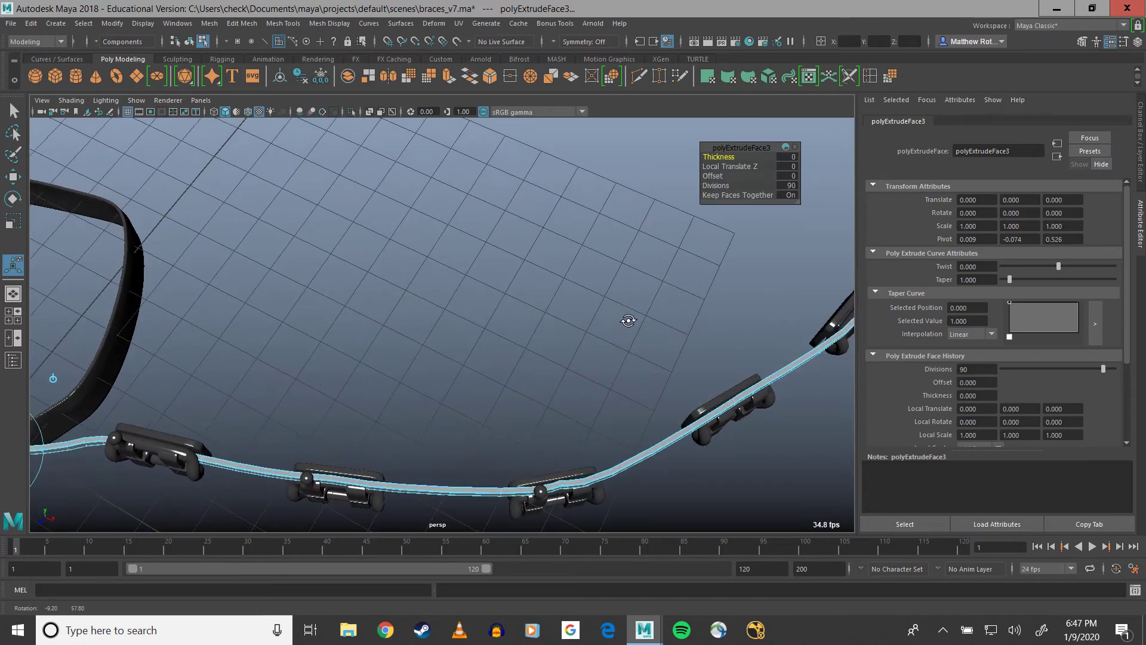
pyautogui.keyDown('alt'); pyautogui.moveTo(635, 372); pyautogui.dragTo(593, 291, button='middle'); pyautogui.keyUp('alt')
pyautogui.keyDown('alt'); pyautogui.moveTo(560, 398); pyautogui.dragTo(558, 359); pyautogui.keyUp('alt')
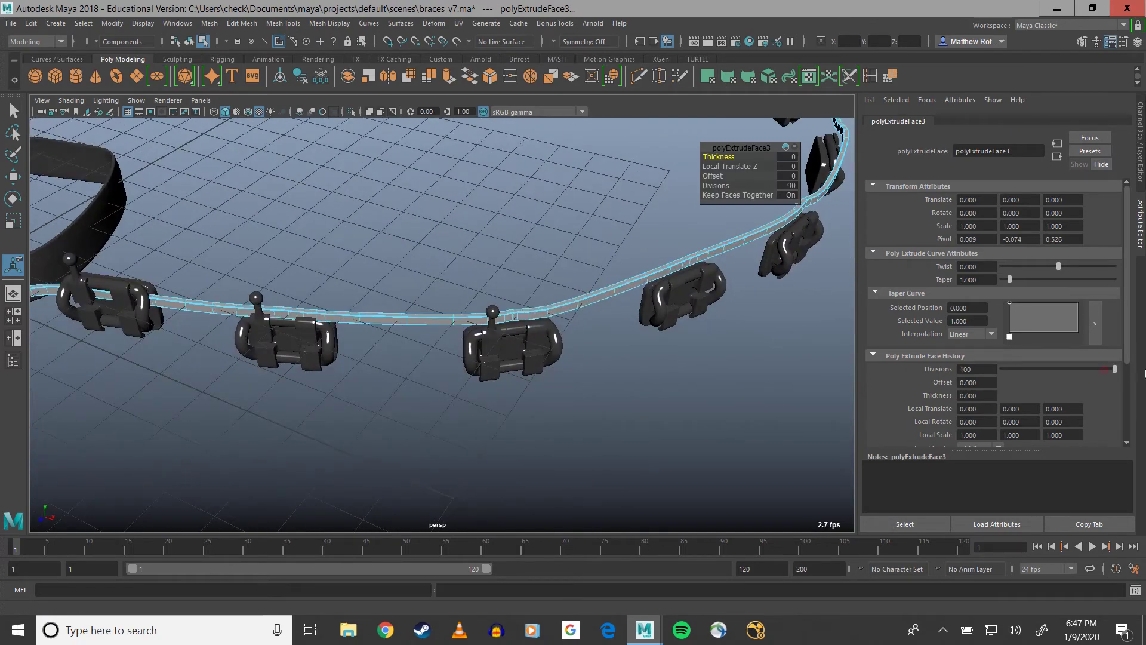
pyautogui.keyDown('alt'); pyautogui.moveTo(555, 312); pyautogui.dragTo(379, 221); pyautogui.keyUp('alt')
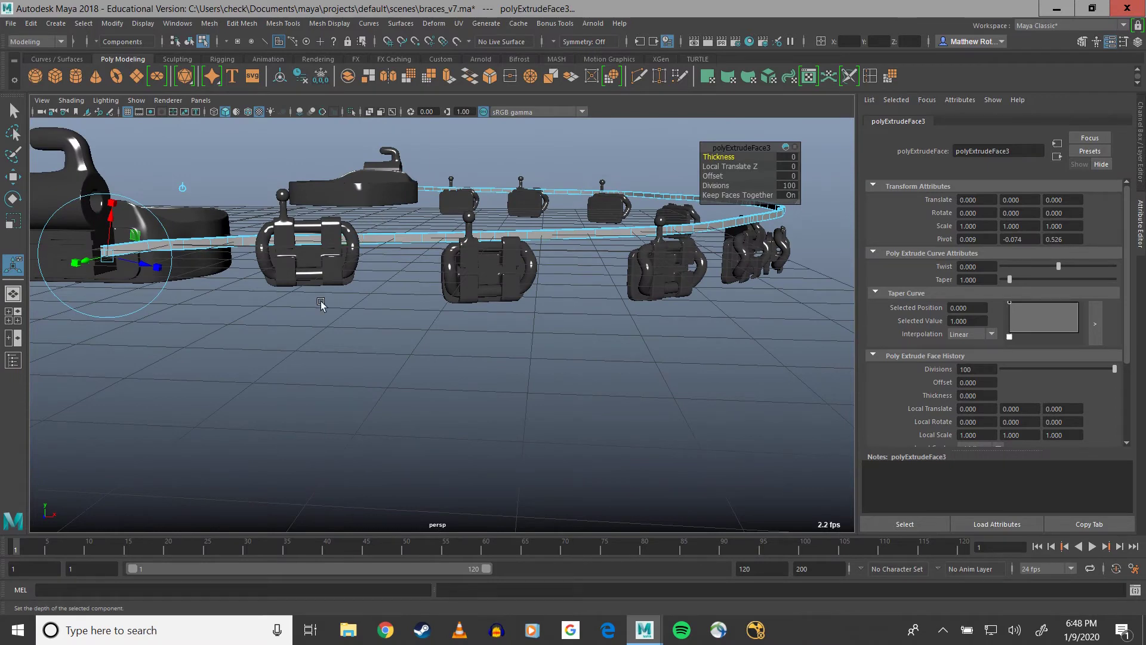
# Step: Switch to wireframe display, leave the wire's face selection, and expose the control vertices of the curve inside the wire
pyautogui.scroll(5, 321, 304)
pyautogui.keyDown('alt'); pyautogui.moveTo(304, 238); pyautogui.dragTo(504, 255, button='middle'); pyautogui.keyUp('alt')
pyautogui.scroll(-1, 343, 286)
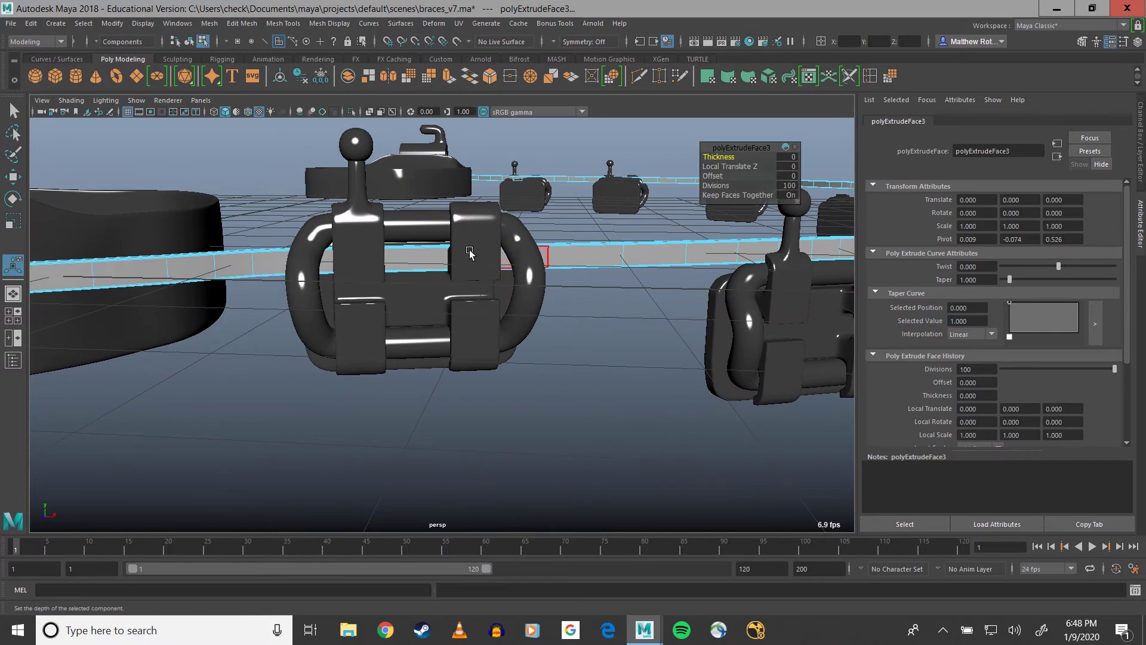
pyautogui.press('w')
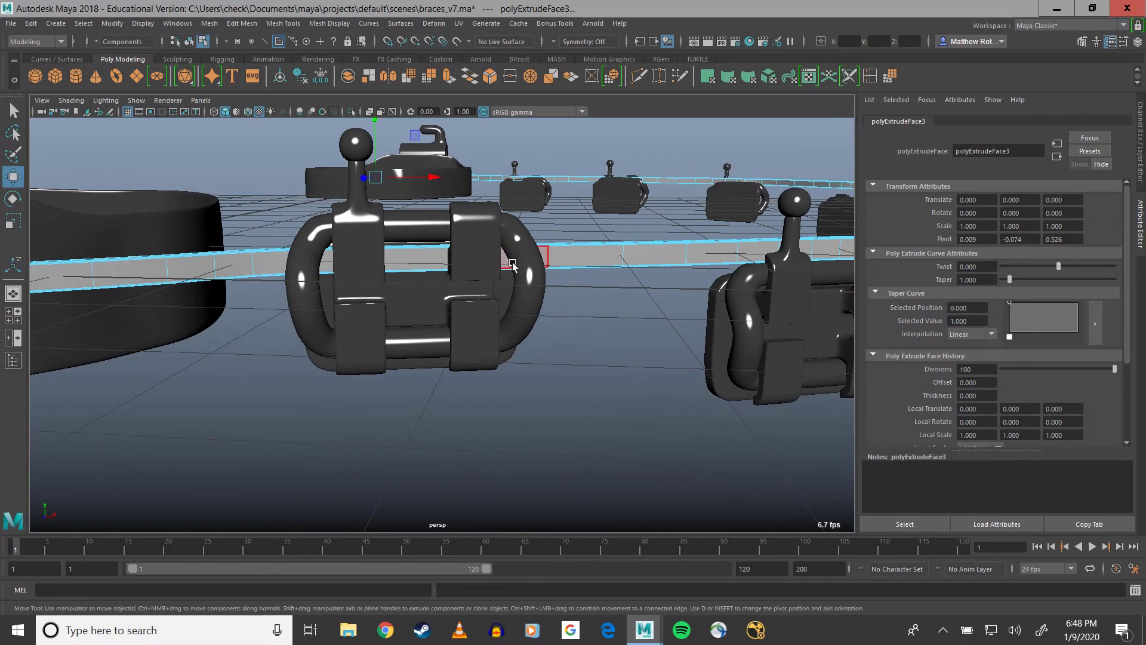
pyautogui.rightClick(253, 262)
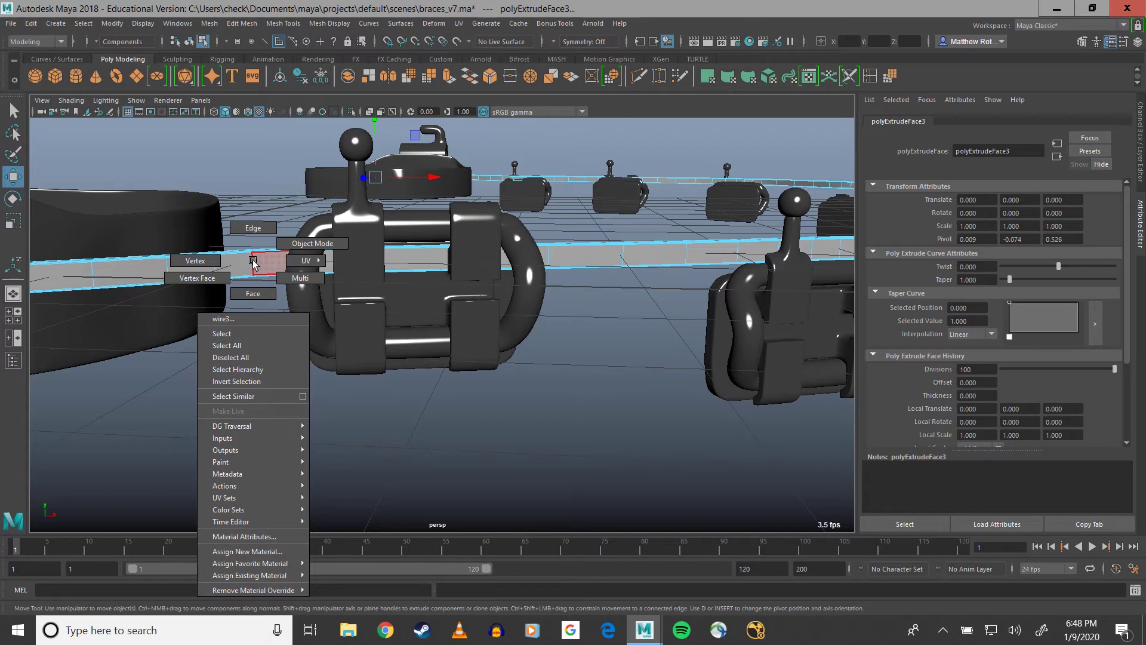
pyautogui.press('4')
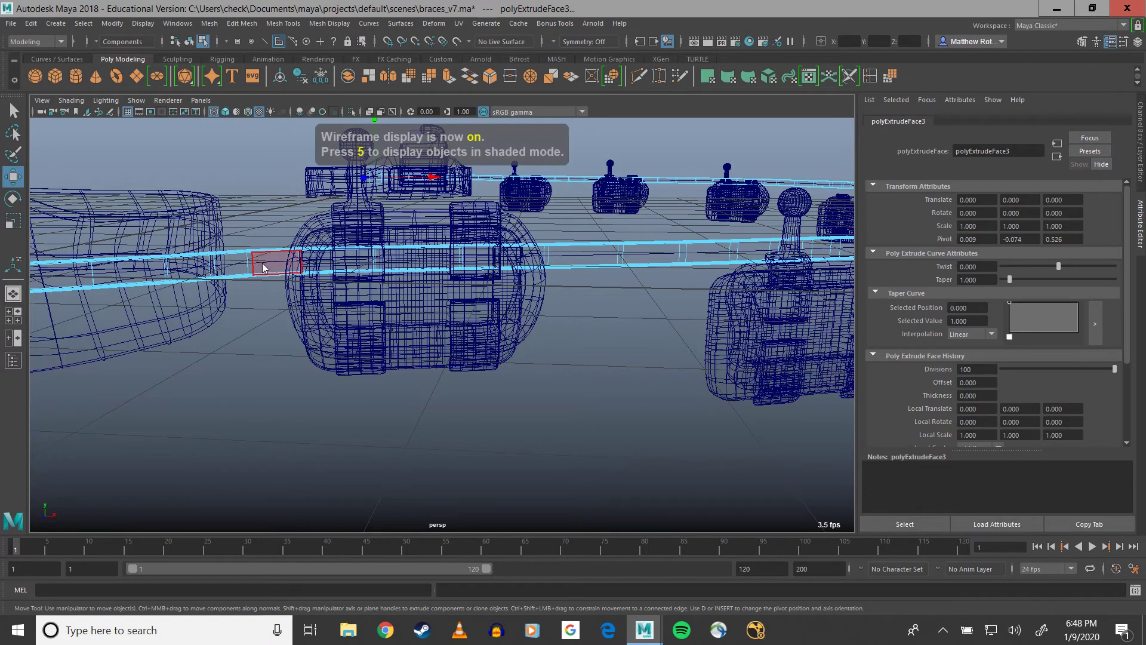
pyautogui.moveTo(265, 269); pyautogui.dragTo(192, 259, button='right')
pyautogui.click(226, 267)
pyautogui.rightClick(229, 265)
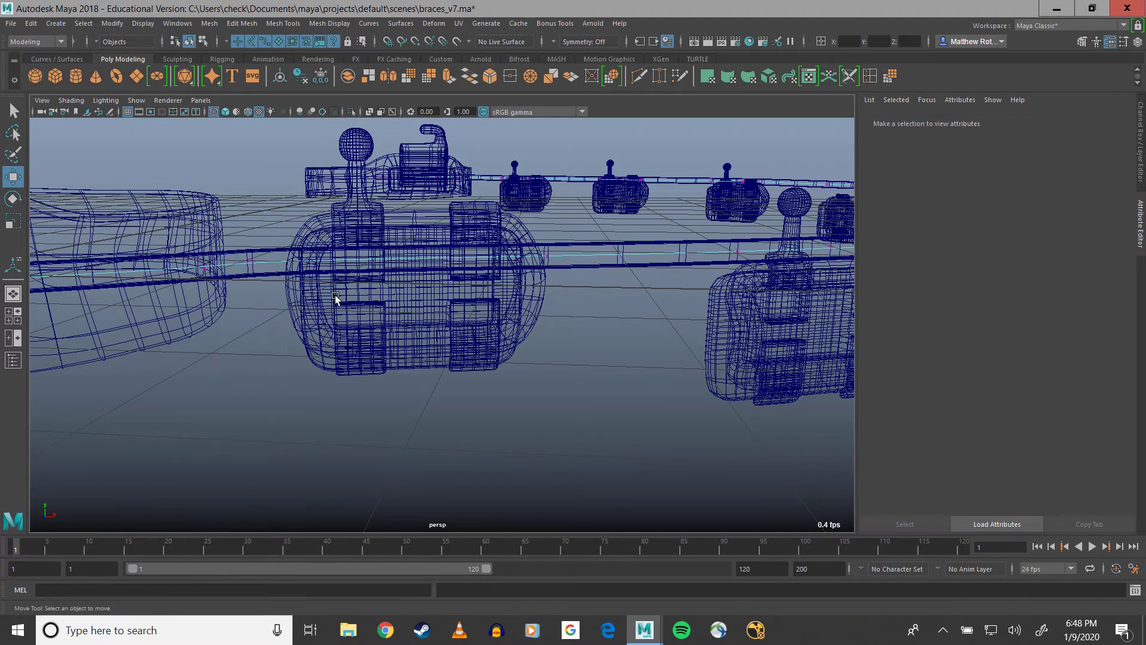
pyautogui.scroll(-3, 336, 298)
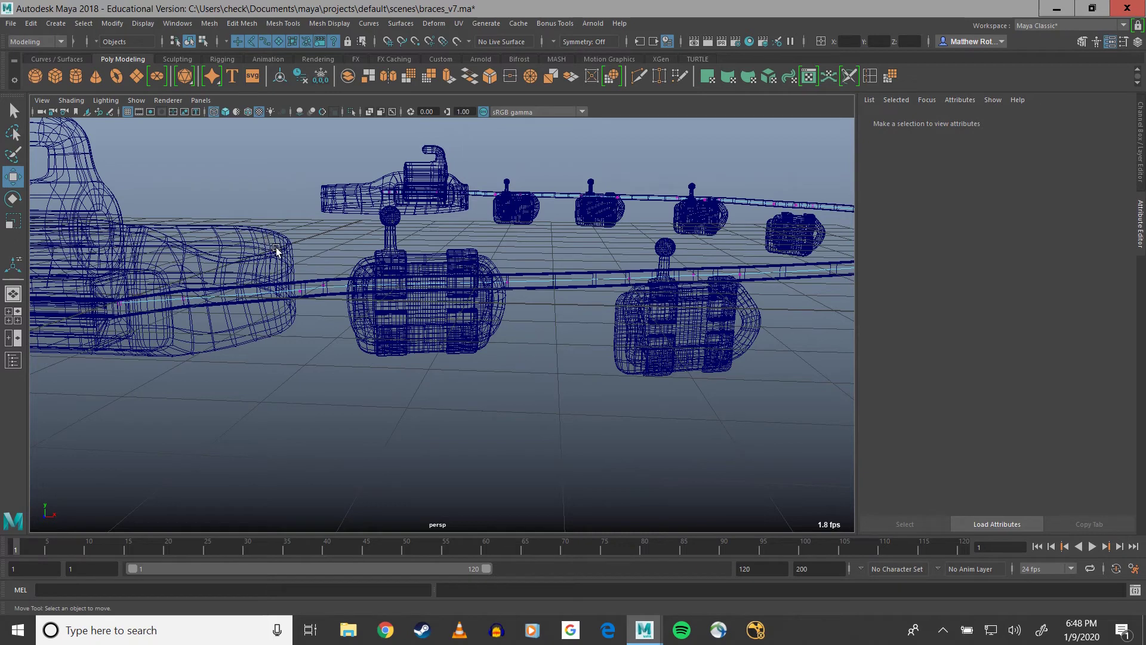
# Step: Select the curve's three control vertices at the first bracket beside the molar anchor and move them down into its slot
pyautogui.moveTo(370, 268); pyautogui.dragTo(572, 362)
pyautogui.moveTo(403, 233); pyautogui.dragTo(317, 289)
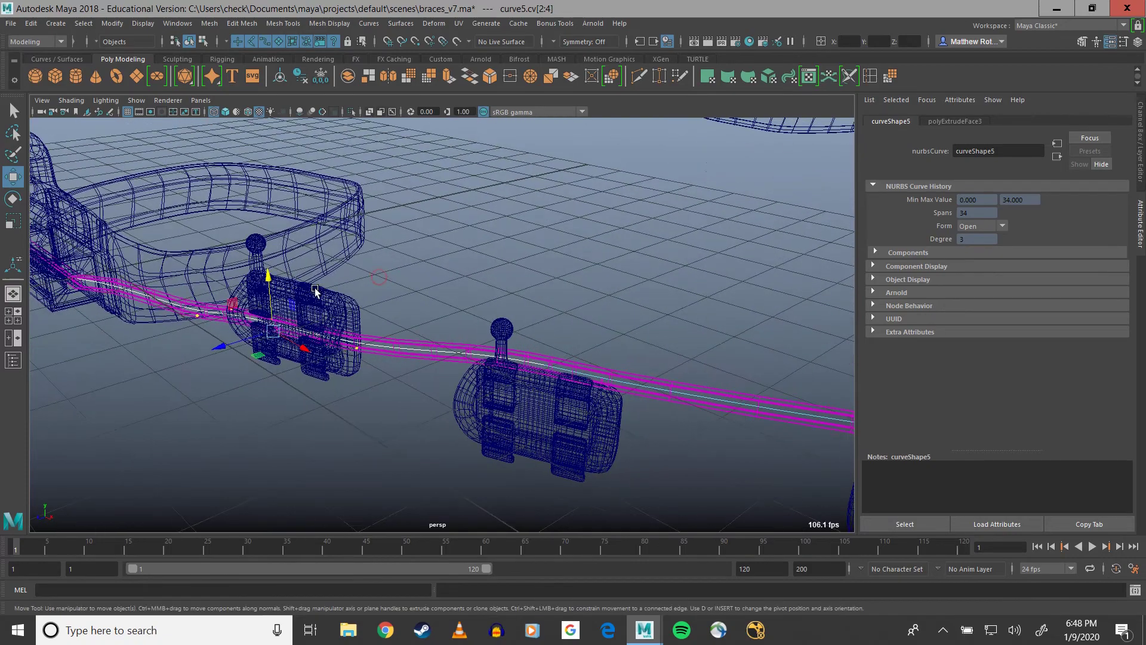
pyautogui.scroll(5, 317, 289)
pyautogui.keyDown('alt'); pyautogui.moveTo(282, 337); pyautogui.dragTo(377, 318, button='middle'); pyautogui.keyUp('alt')
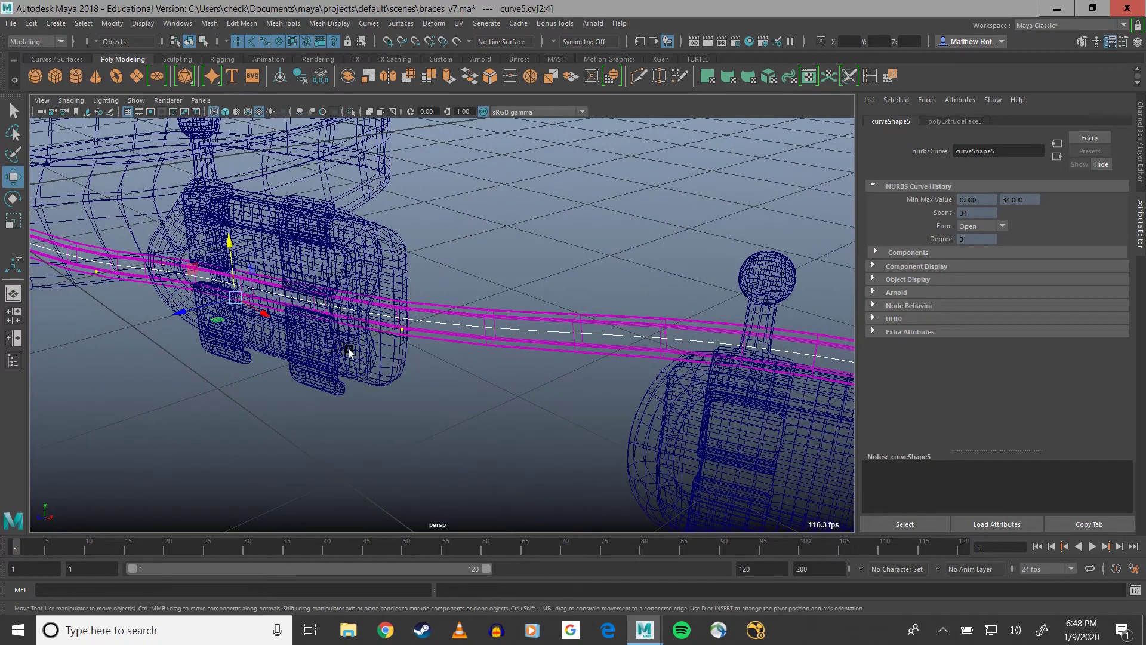
pyautogui.press('5')
pyautogui.keyDown('alt'); pyautogui.moveTo(349, 352); pyautogui.dragTo(140, 327); pyautogui.keyUp('alt')
pyautogui.keyDown('alt'); pyautogui.moveTo(165, 282); pyautogui.dragTo(259, 320, button='middle'); pyautogui.keyUp('alt')
pyautogui.moveTo(262, 218)
pyautogui.mouseDown()
pyautogui.moveTo(231, 192)
pyautogui.moveTo(243, 211)
pyautogui.mouseUp()
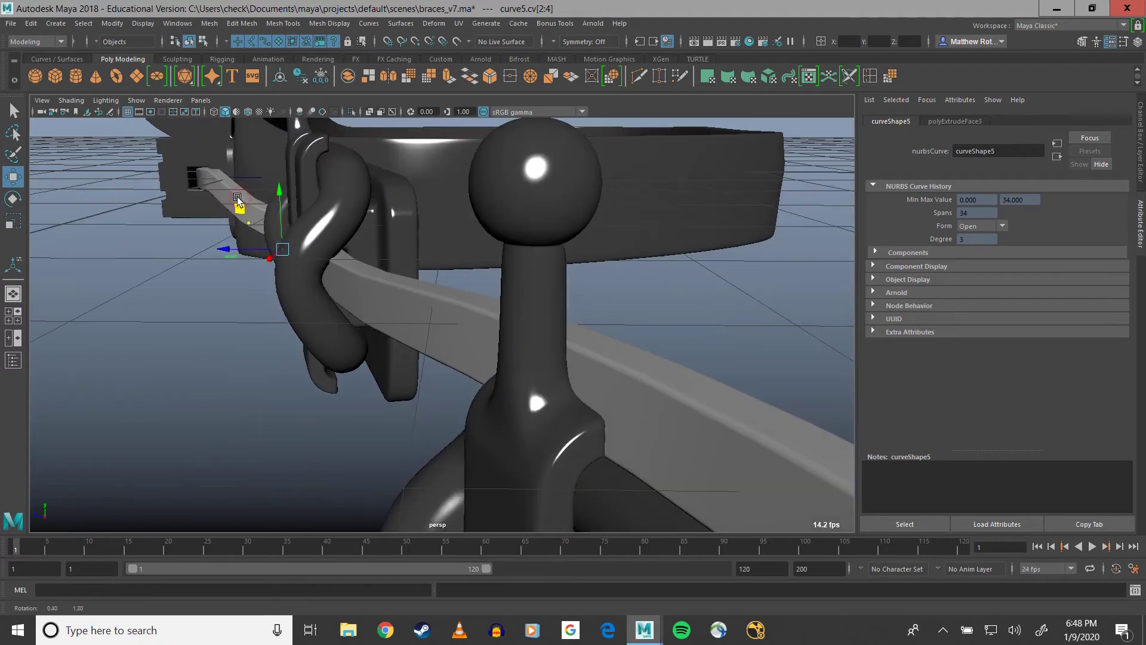
# Step: Adjust the individual control vertices at both ends of the first bracket so the wire runs evenly between its clips
pyautogui.keyDown('alt'); pyautogui.moveTo(314, 221); pyautogui.dragTo(431, 231); pyautogui.keyUp('alt')
pyautogui.keyDown('alt'); pyautogui.moveTo(522, 217); pyautogui.dragTo(312, 158); pyautogui.keyUp('alt')
pyautogui.keyDown('alt'); pyautogui.moveTo(544, 188); pyautogui.dragTo(283, 165, button='middle'); pyautogui.keyUp('alt')
pyautogui.keyDown('alt'); pyautogui.moveTo(600, 188); pyautogui.dragTo(605, 173); pyautogui.keyUp('alt')
pyautogui.keyDown('alt'); pyautogui.moveTo(605, 173); pyautogui.dragTo(593, 214, button='middle'); pyautogui.keyUp('alt')
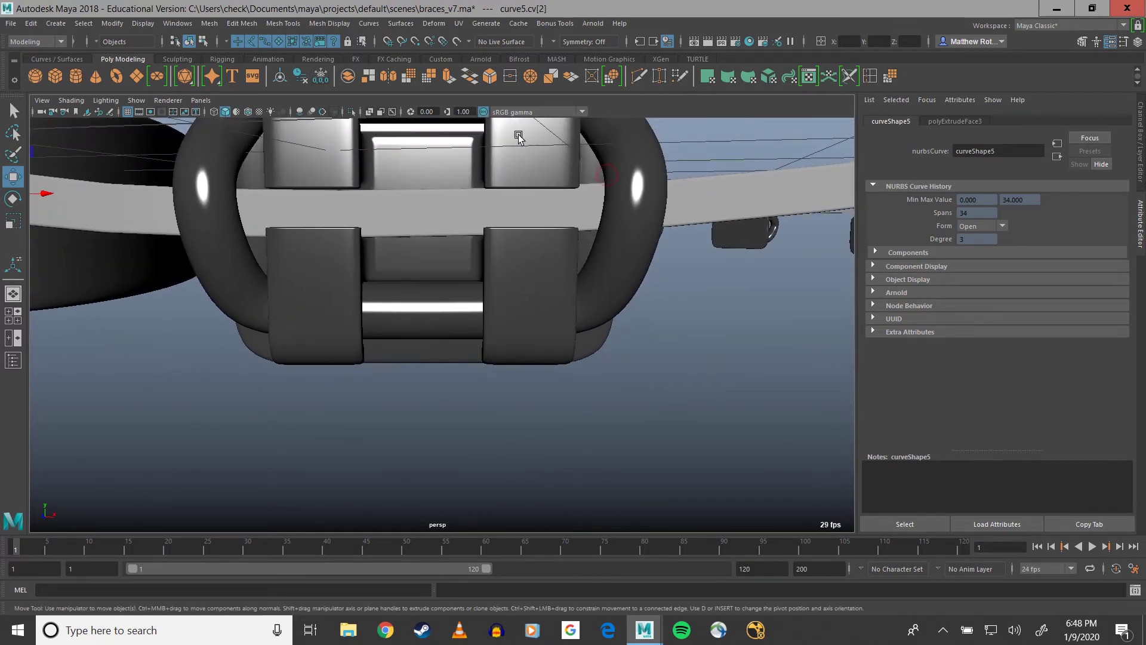
pyautogui.moveTo(513, 125); pyautogui.dragTo(730, 347)
pyautogui.moveTo(628, 169); pyautogui.dragTo(634, 167)
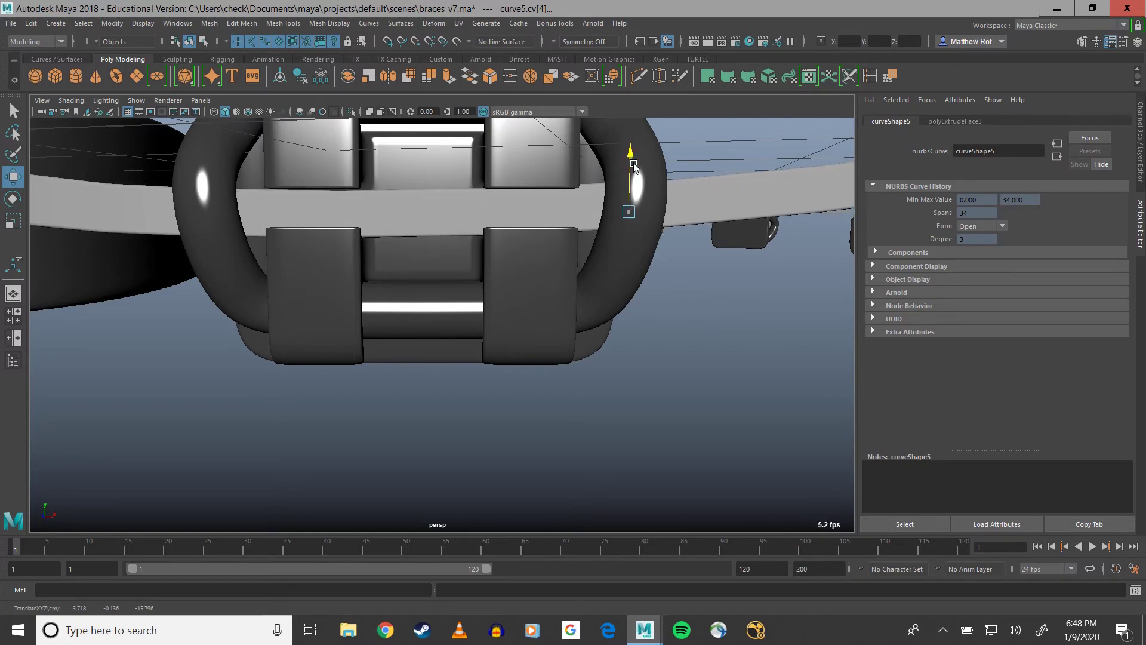
# Step: Move the three control vertices at the second bracket vertically so the wire sits in that bracket's slot
pyautogui.keyDown('alt'); pyautogui.moveTo(559, 216); pyautogui.dragTo(588, 425); pyautogui.keyUp('alt')
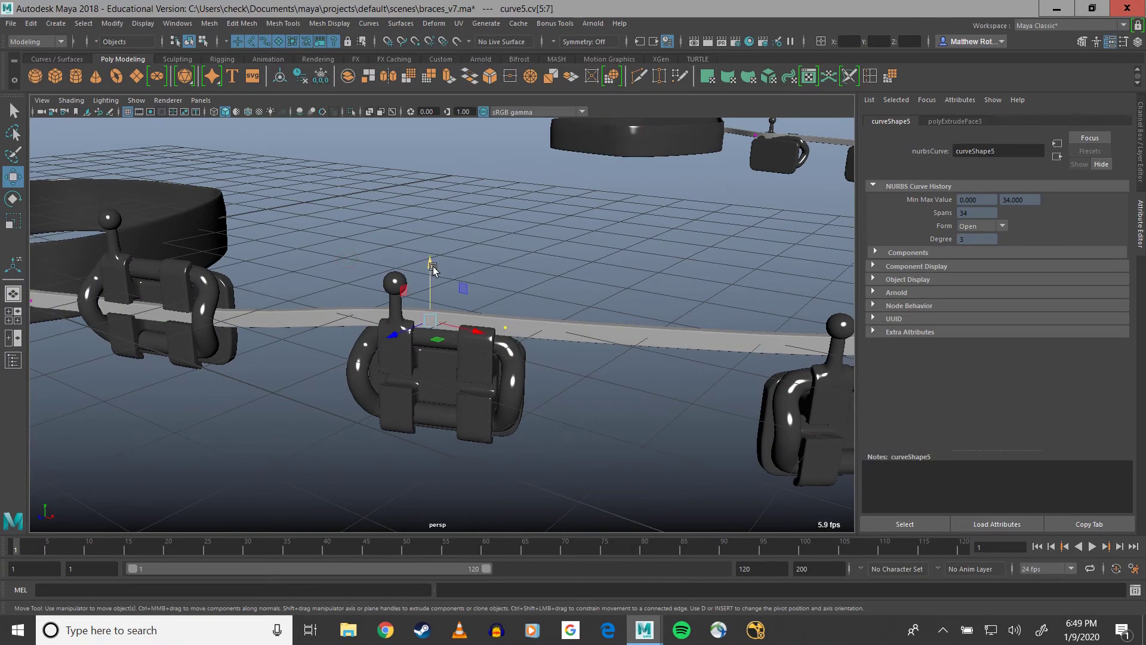
pyautogui.moveTo(433, 268); pyautogui.dragTo(426, 245)
pyautogui.scroll(5, 447, 325)
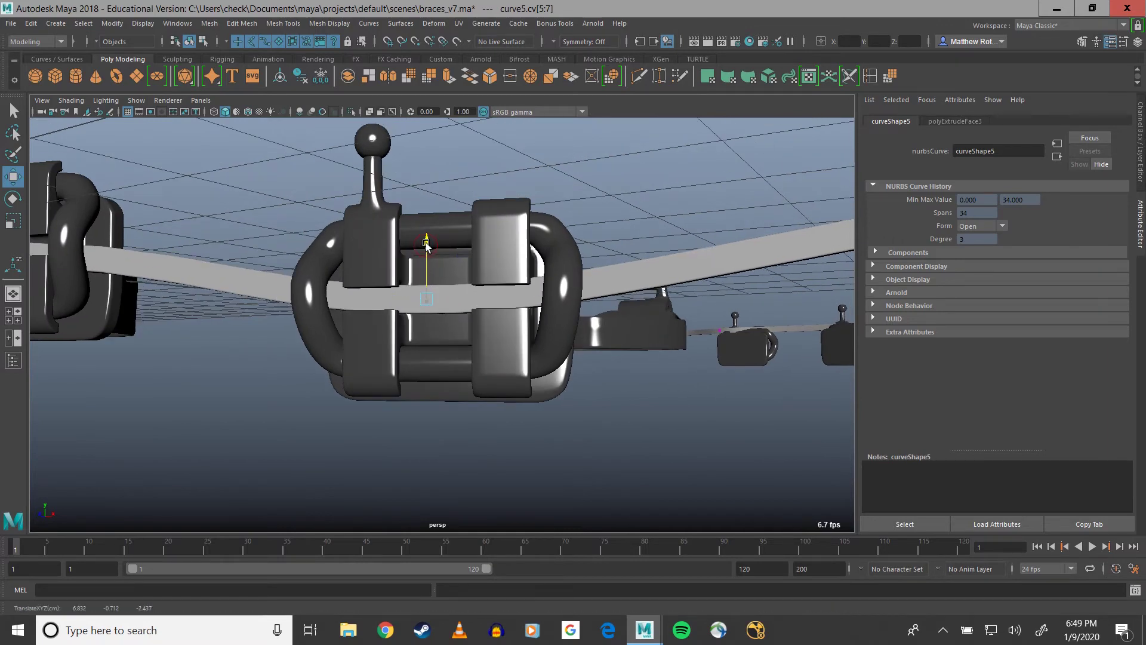
pyautogui.keyDown('alt'); pyautogui.moveTo(610, 301); pyautogui.dragTo(577, 308); pyautogui.keyUp('alt')
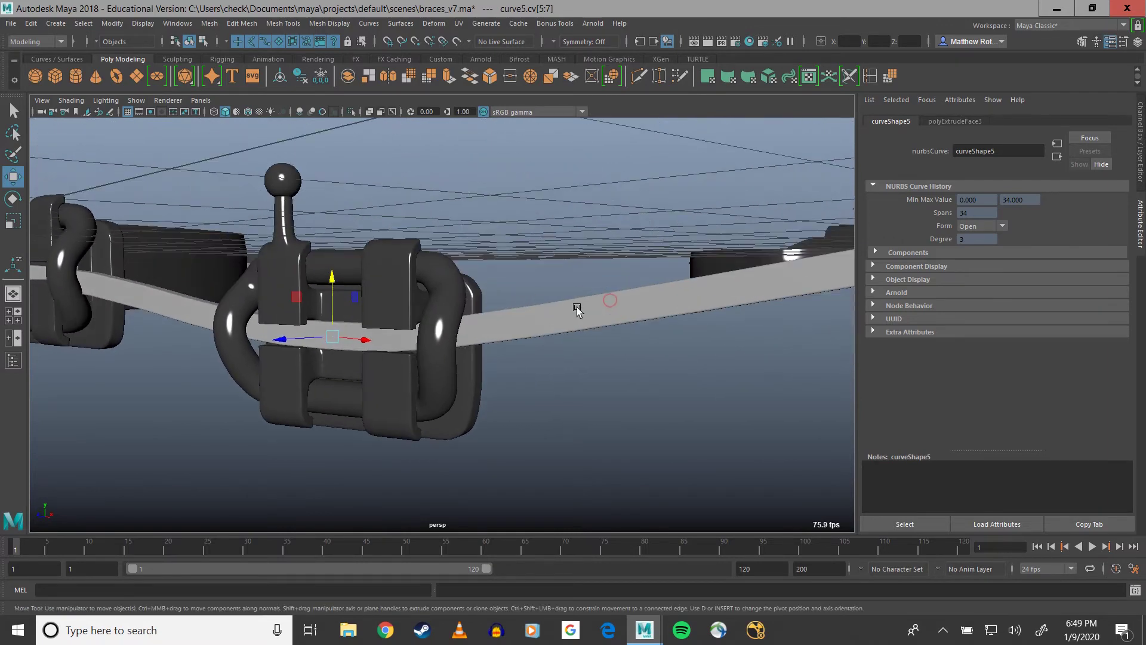
pyautogui.moveTo(446, 231); pyautogui.dragTo(629, 444)
pyautogui.click(582, 407)
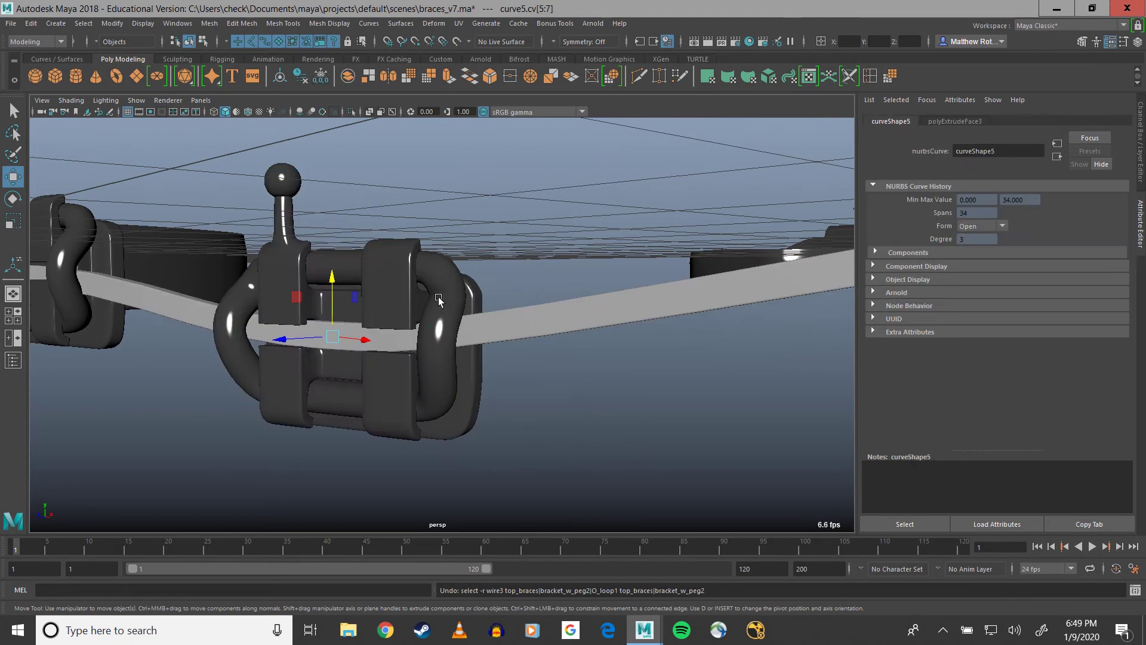
pyautogui.moveTo(518, 219); pyautogui.dragTo(634, 455)
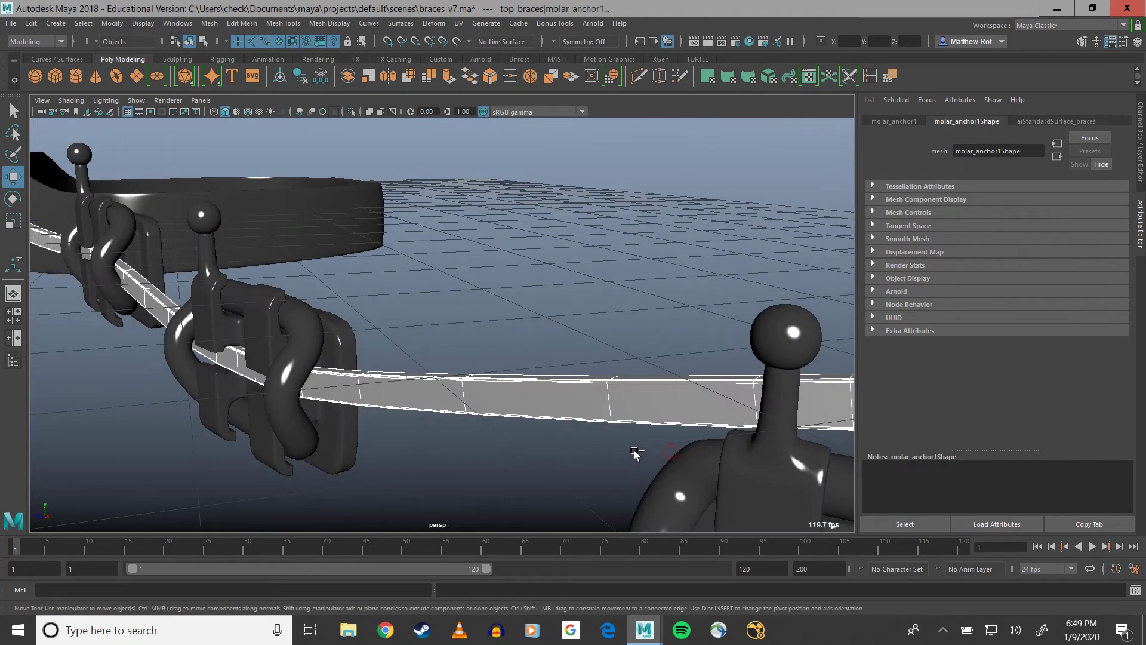
pyautogui.click(603, 413)
pyautogui.moveTo(306, 304); pyautogui.dragTo(682, 557)
pyautogui.click(554, 481)
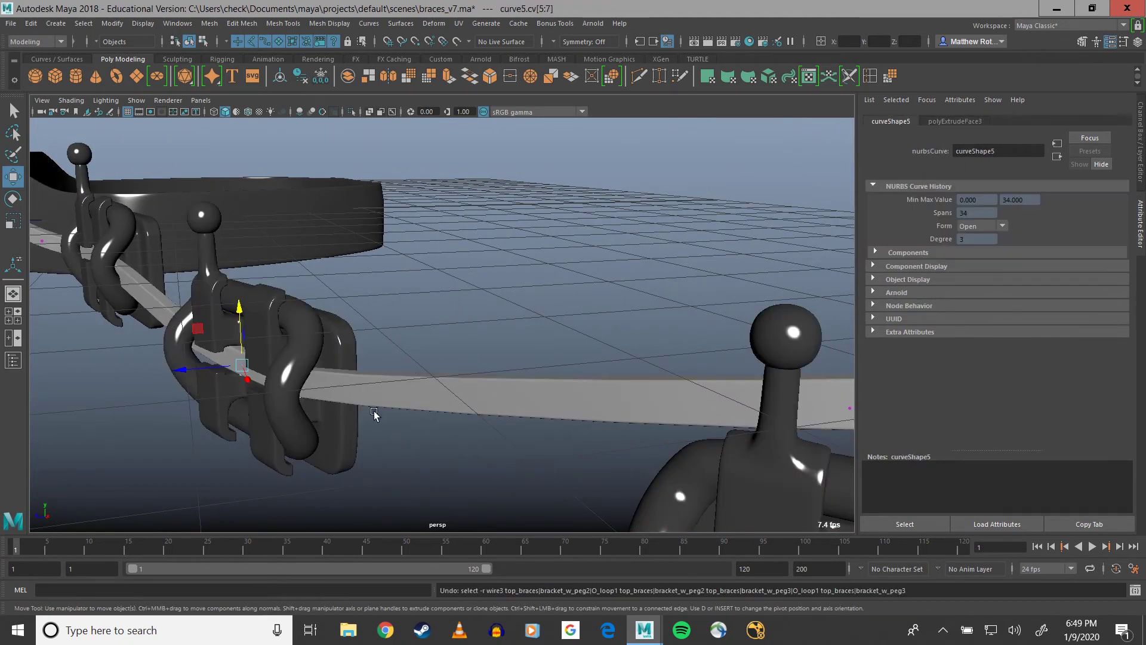
pyautogui.moveTo(310, 318); pyautogui.dragTo(522, 473)
pyautogui.hotkey('ctrl', 'z')
# Step: Select only the control vertex on the second bracket's side facing the third bracket and adjust its height to straighten the wire
pyautogui.keyDown('alt'); pyautogui.moveTo(394, 422); pyautogui.dragTo(504, 411); pyautogui.keyUp('alt')
pyautogui.press('4')
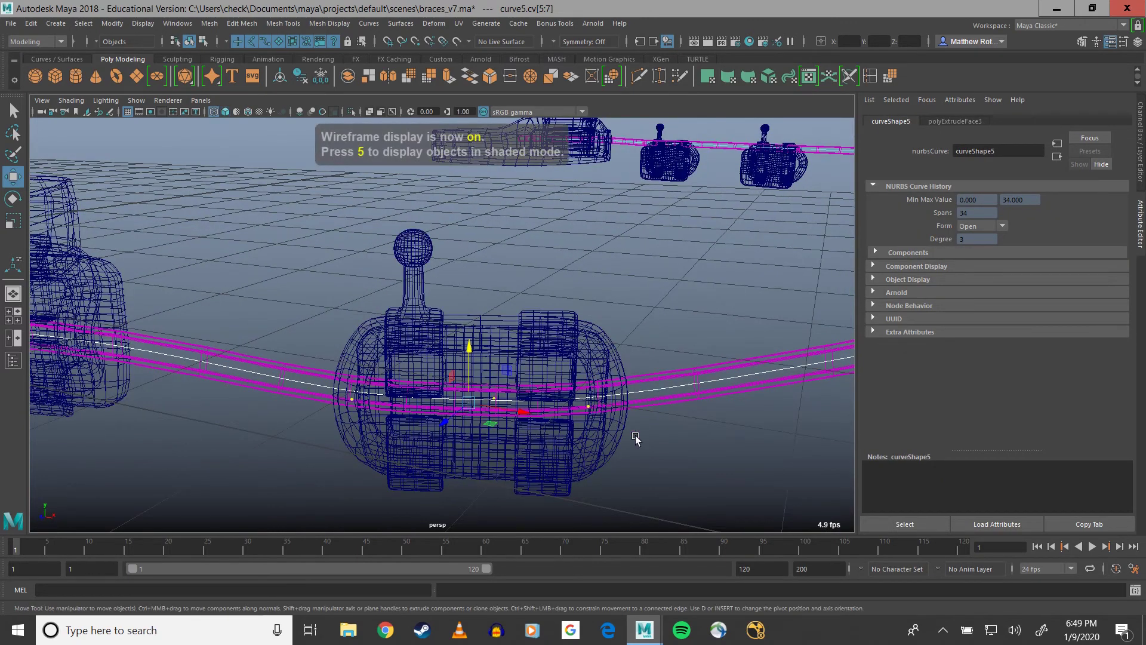
pyautogui.moveTo(536, 345); pyautogui.dragTo(716, 512)
pyautogui.moveTo(617, 429); pyautogui.dragTo(516, 431)
pyautogui.press('5')
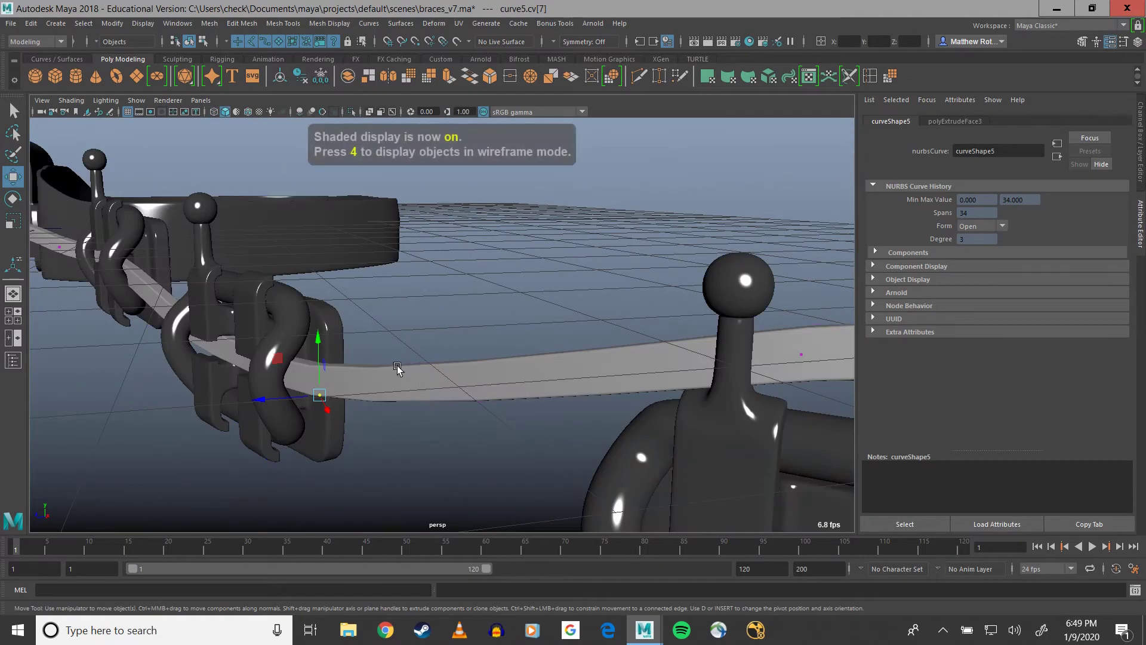
pyautogui.keyDown('alt'); pyautogui.moveTo(398, 369); pyautogui.dragTo(357, 394); pyautogui.keyUp('alt')
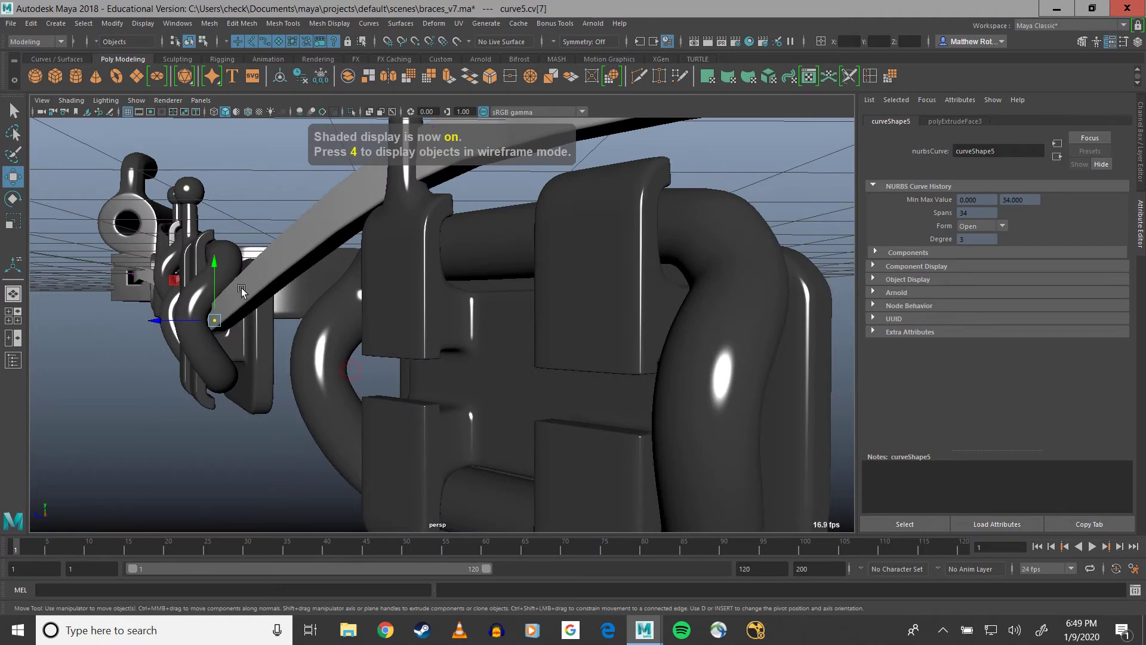
pyautogui.moveTo(216, 263); pyautogui.dragTo(204, 301)
pyautogui.keyDown('alt'); pyautogui.moveTo(153, 410); pyautogui.dragTo(484, 399); pyautogui.keyUp('alt')
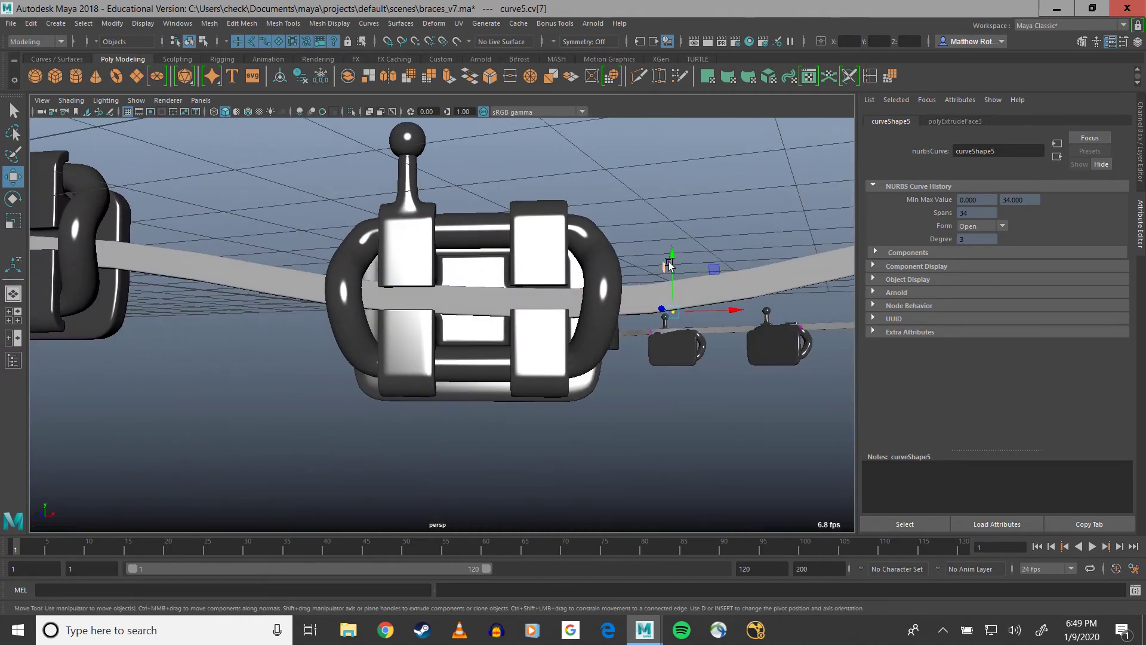
pyautogui.moveTo(669, 262); pyautogui.dragTo(674, 252)
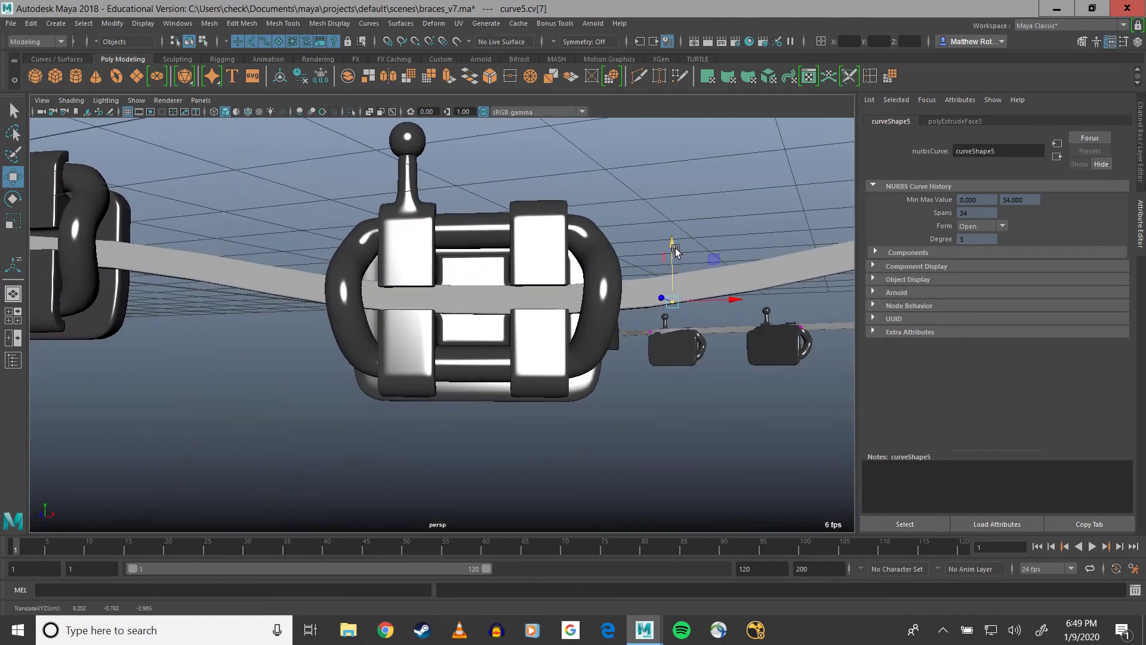
# Step: Lower the control vertices at the third bracket into its slot and shift its first two vertices horizontally to align the wire
pyautogui.keyDown('alt'); pyautogui.moveTo(416, 302); pyautogui.dragTo(306, 206); pyautogui.keyUp('alt')
pyautogui.moveTo(627, 302); pyautogui.dragTo(644, 308)
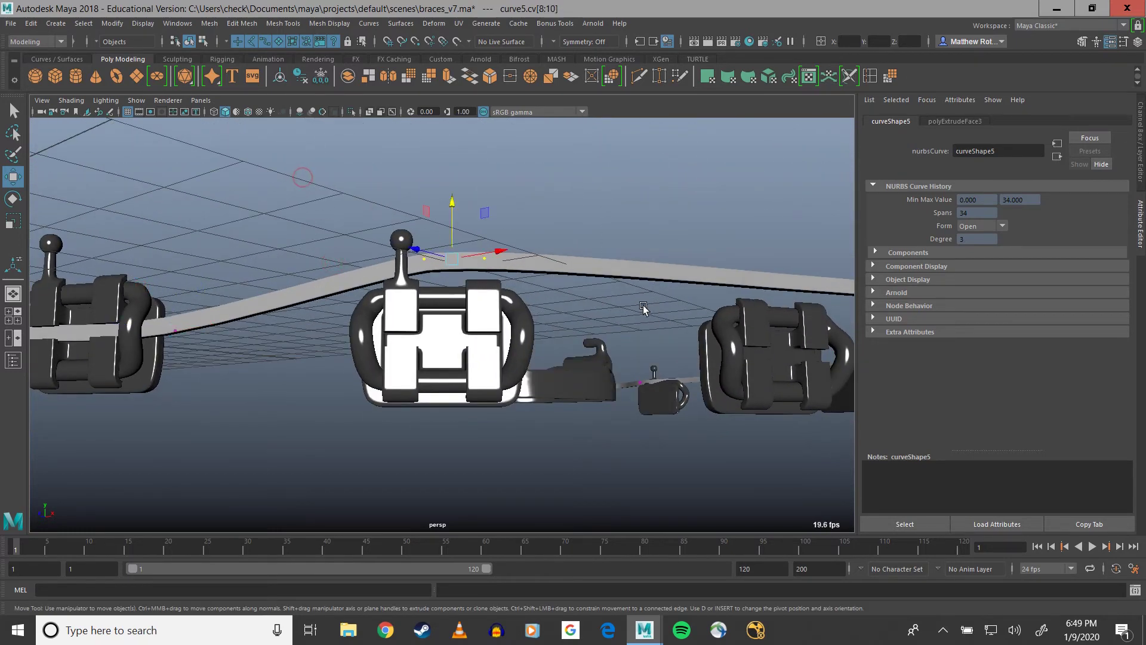
pyautogui.moveTo(470, 229); pyautogui.dragTo(516, 429)
pyautogui.hotkey('ctrl', 'z')
pyautogui.press('w')
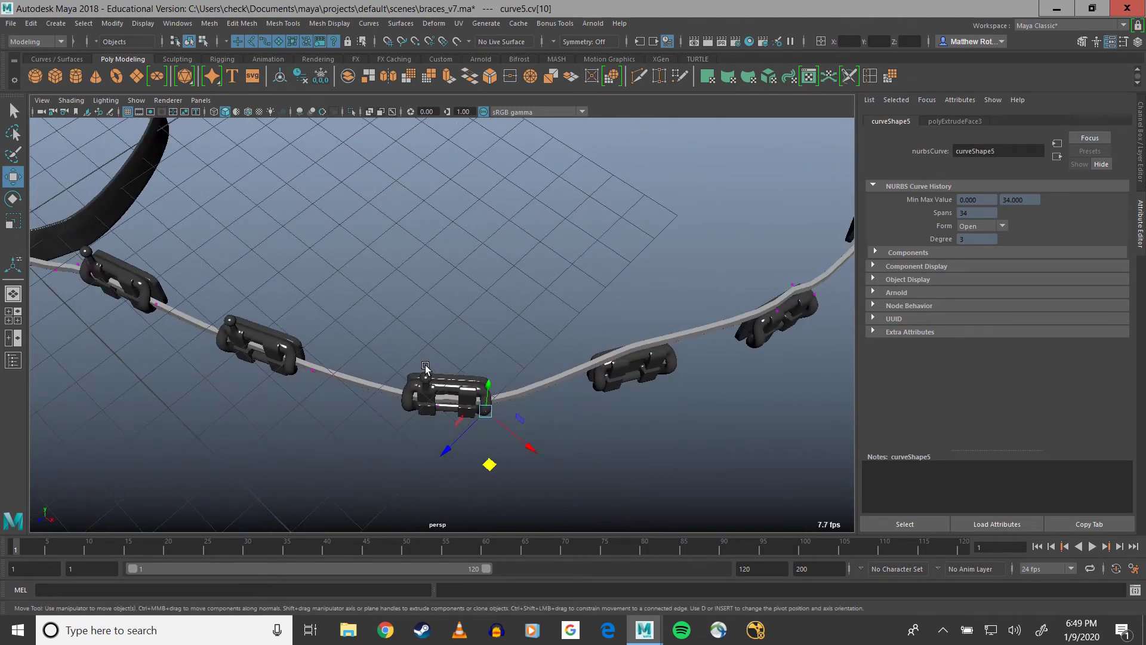
pyautogui.moveTo(448, 457); pyautogui.dragTo(446, 472)
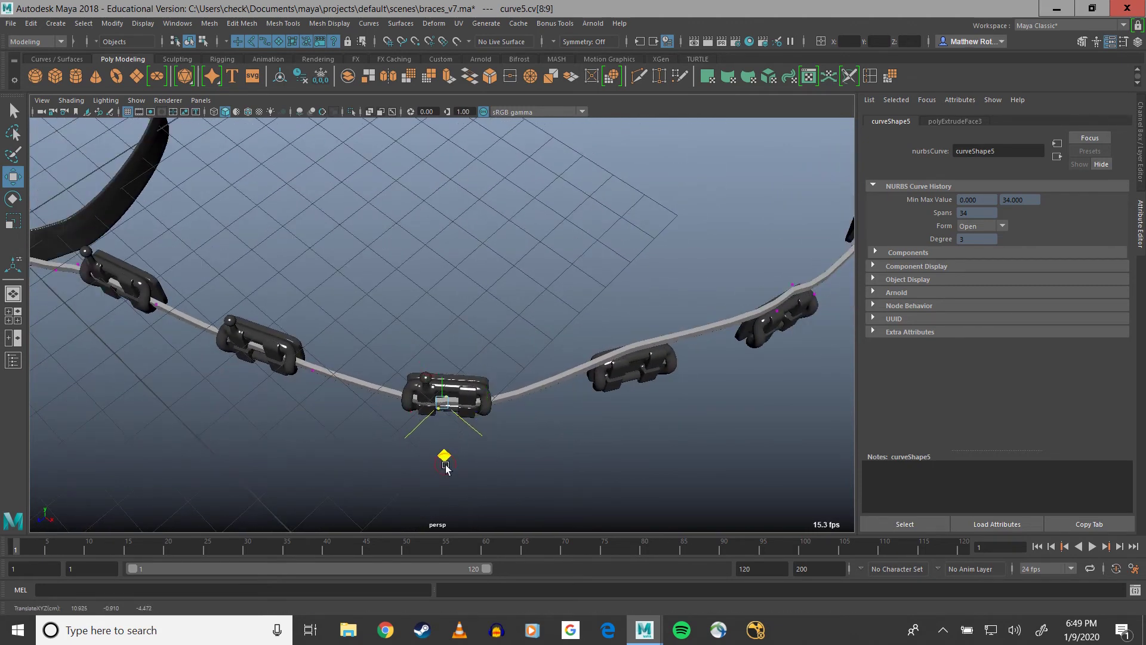
pyautogui.scroll(5, 442, 452)
pyautogui.keyDown('alt'); pyautogui.moveTo(447, 433); pyautogui.dragTo(444, 234, button='middle'); pyautogui.keyUp('alt')
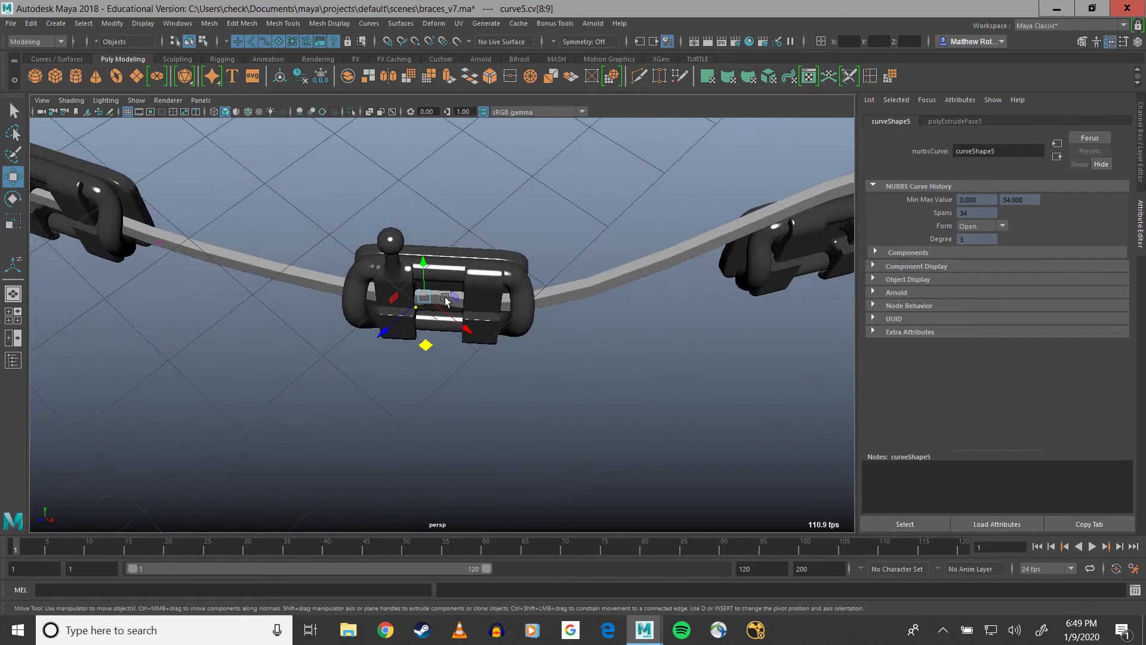
# Step: Undo the last vertex move and reposition the third bracket's control vertex outside its clip so the wire runs straight through the slot
pyautogui.press('4')
pyautogui.moveTo(440, 317)
pyautogui.keyDown('alt'); pyautogui.mouseDown()
pyautogui.moveTo(443, 334)
pyautogui.moveTo(429, 316)
pyautogui.mouseUp(); pyautogui.keyUp('alt')
pyautogui.hotkey('ctrl', 'z')
pyautogui.press('q')
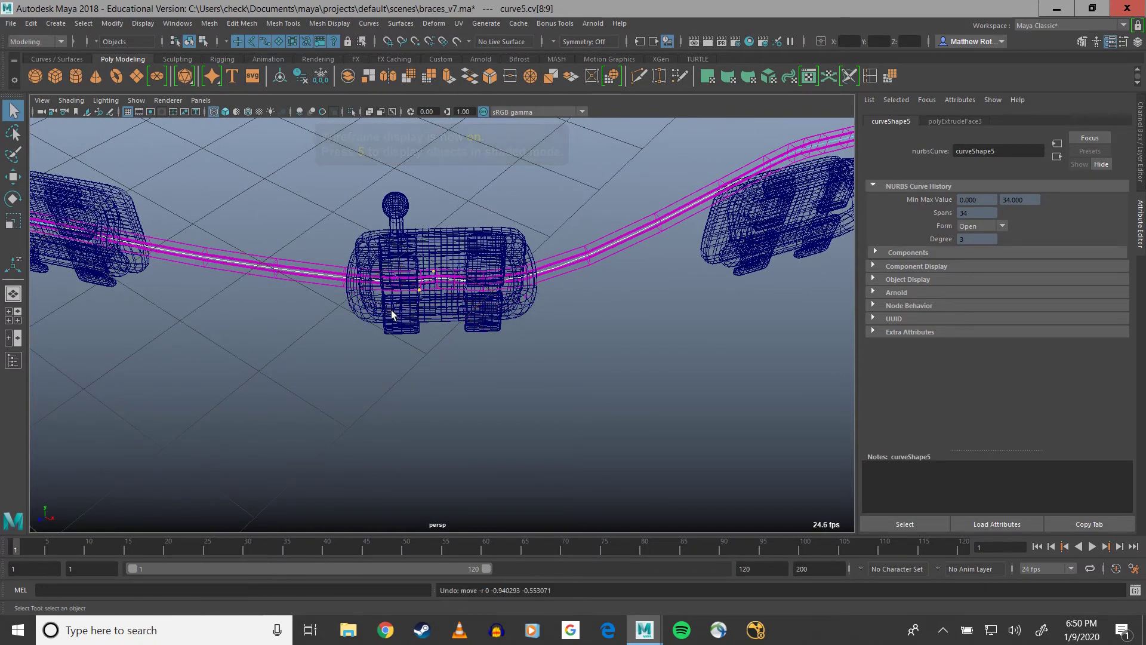
pyautogui.press('w')
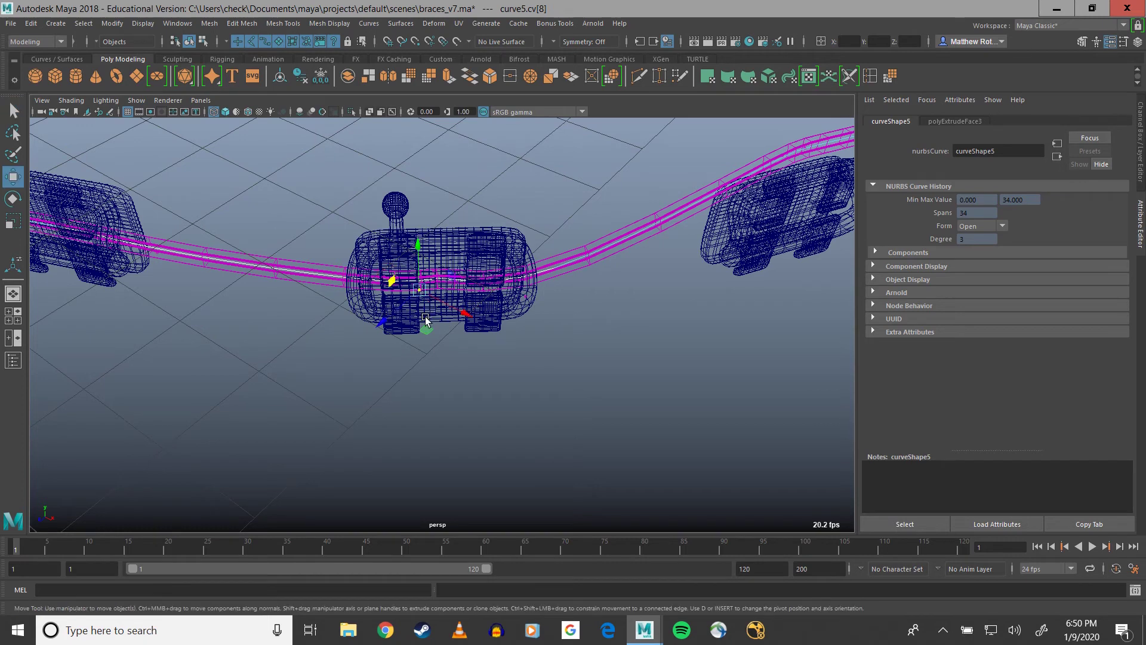
pyautogui.moveTo(425, 321); pyautogui.dragTo(348, 341)
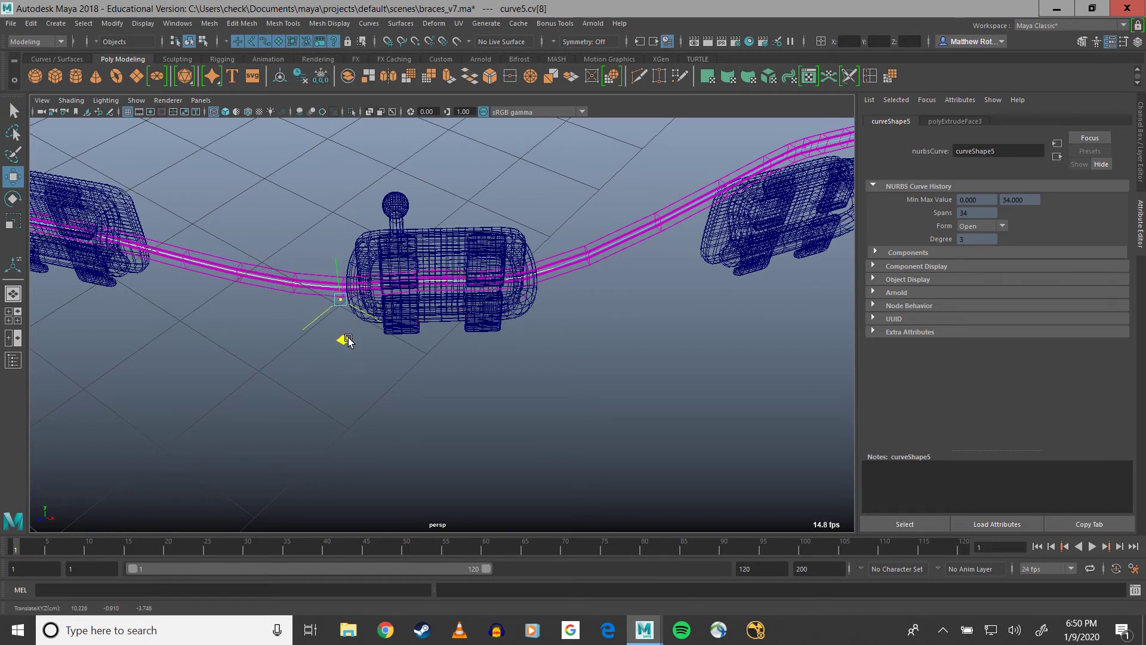
pyautogui.press('5')
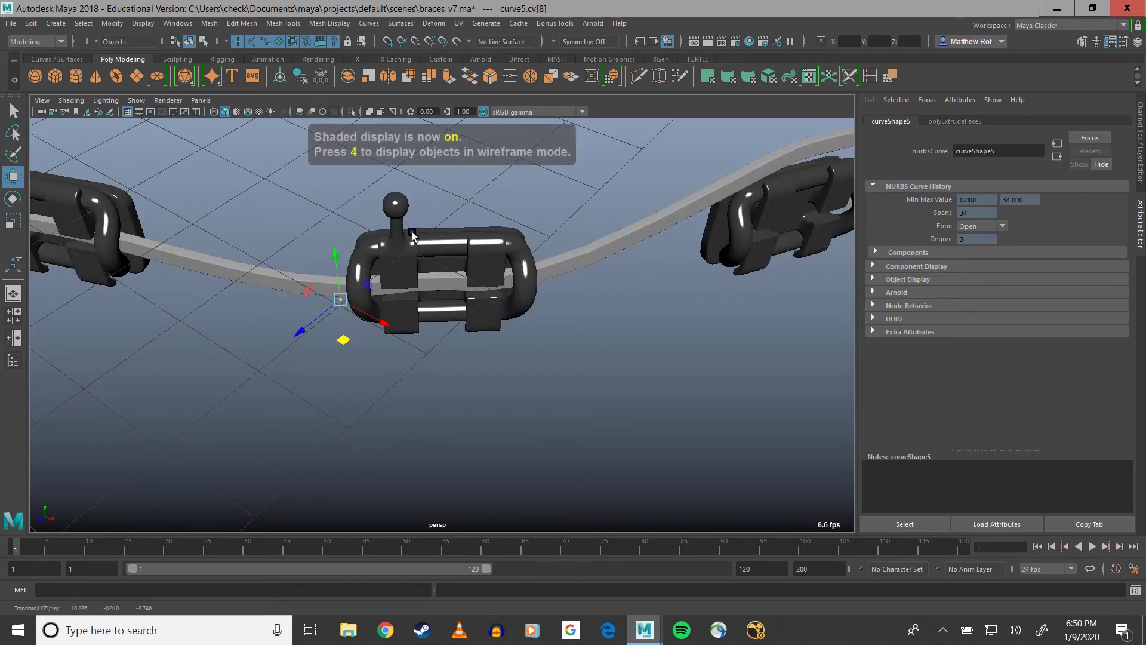
pyautogui.moveTo(450, 318); pyautogui.dragTo(510, 342)
pyautogui.scroll(-3, 503, 331)
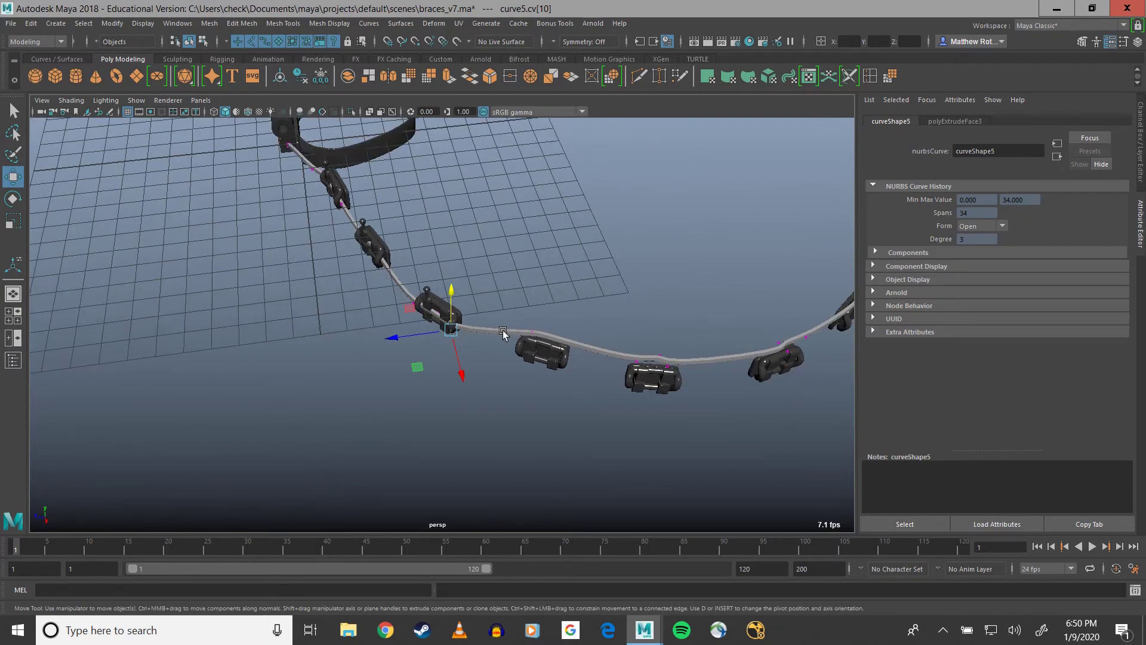
# Step: Leave control vertex editing and return to object mode
pyautogui.press('q')
pyautogui.rightClick(502, 331)
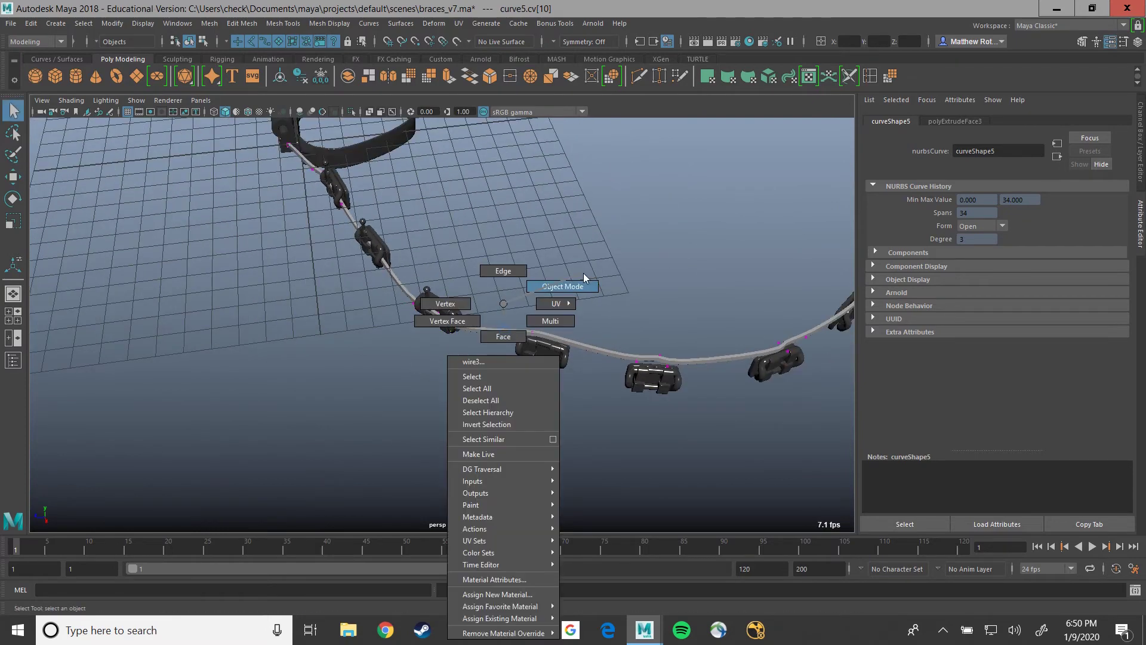
pyautogui.click(575, 285)
pyautogui.moveTo(573, 286)
pyautogui.keyDown('alt'); pyautogui.mouseDown()
pyautogui.moveTo(510, 321)
pyautogui.moveTo(592, 280)
pyautogui.mouseUp(); pyautogui.keyUp('alt')
pyautogui.scroll(6, 439, 297)
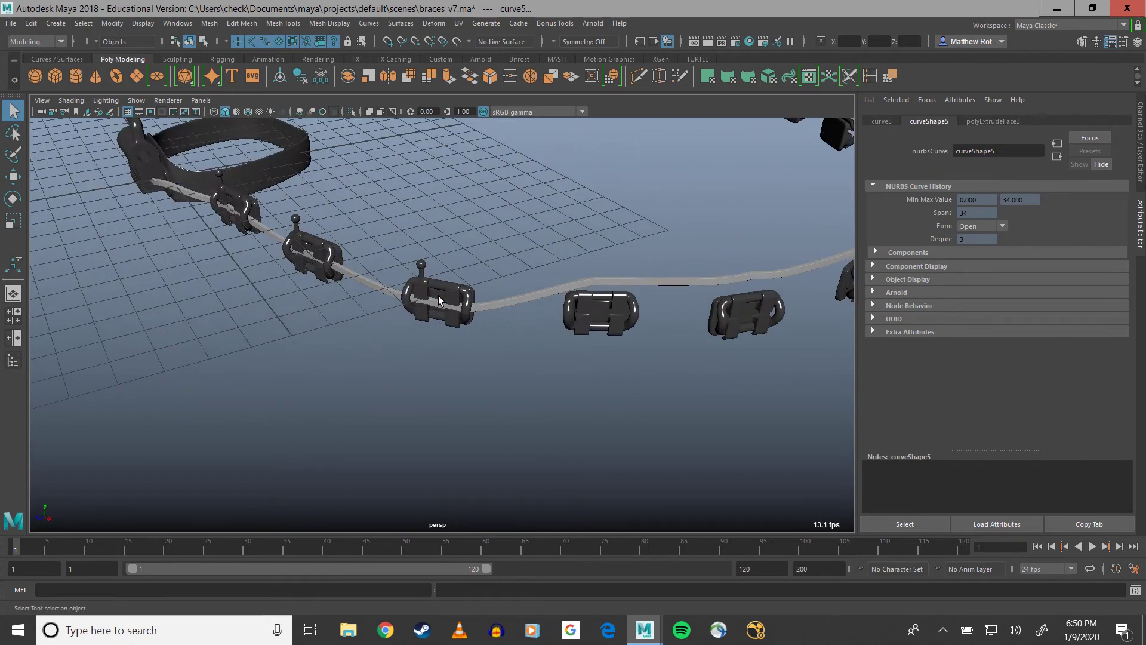
# Step: Show the bottom_braces group and compare its finished arch wire with the top one
pyautogui.click(13, 361)
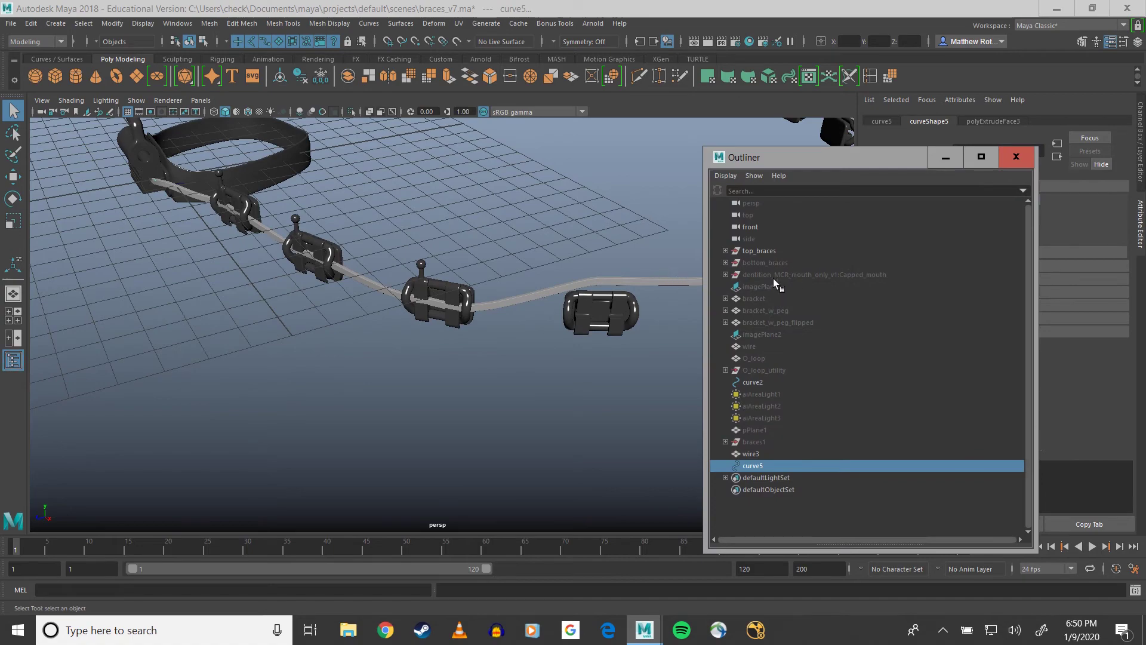
pyautogui.click(750, 264)
pyautogui.press('h')
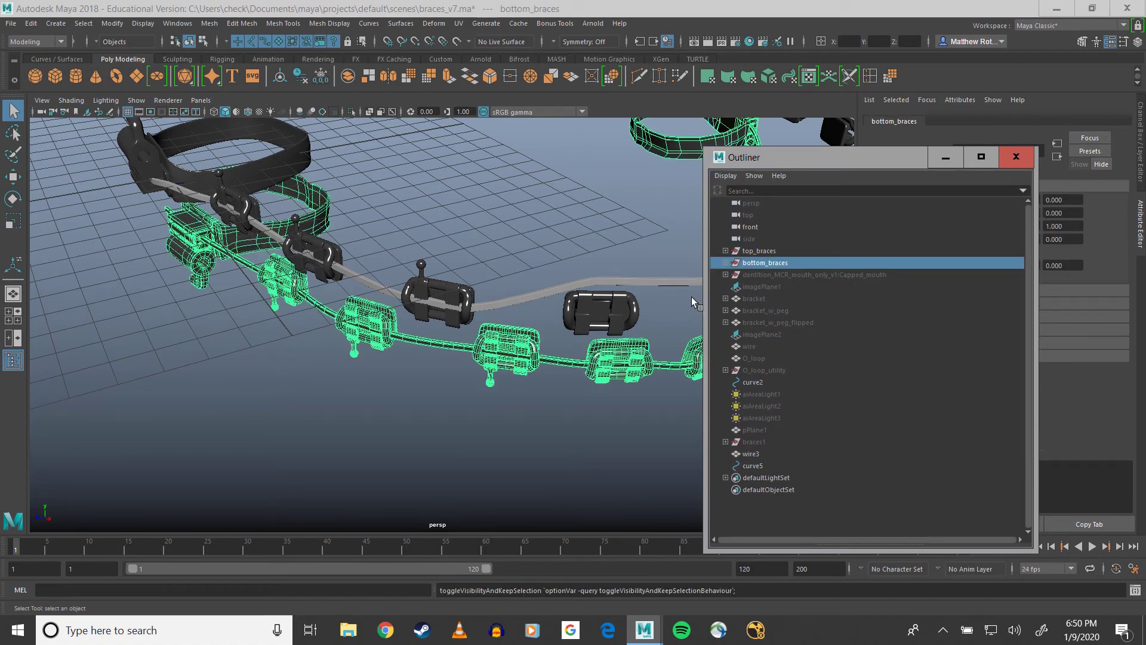
pyautogui.keyDown('alt'); pyautogui.moveTo(427, 405); pyautogui.dragTo(460, 346); pyautogui.keyUp('alt')
pyautogui.click(424, 407)
pyautogui.scroll(3, 385, 391)
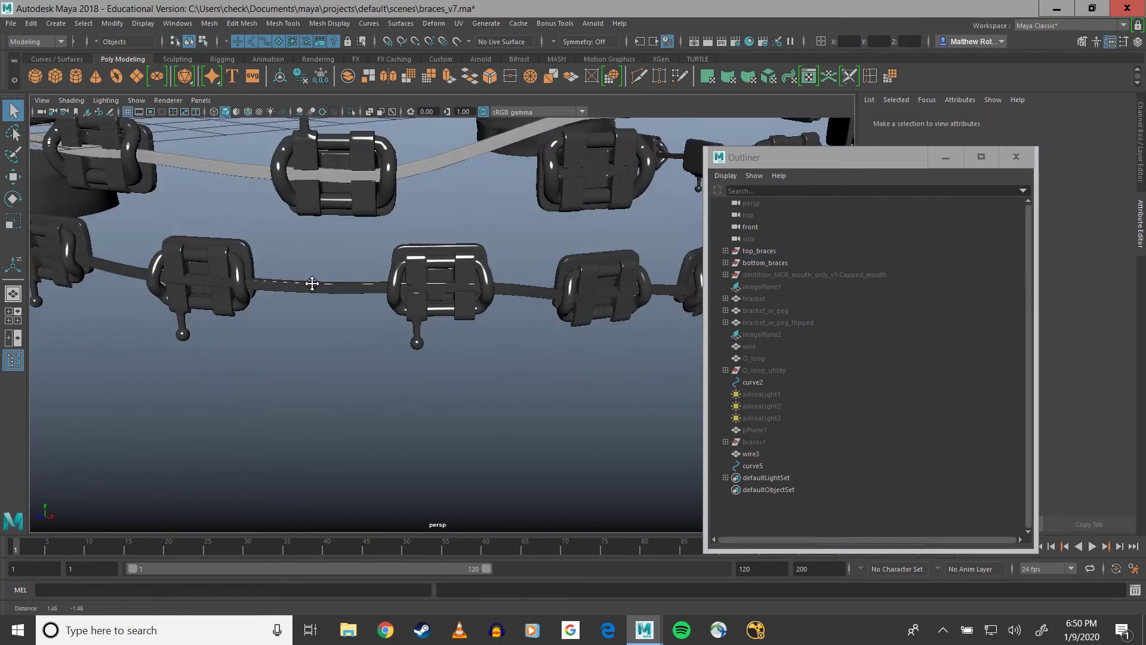
pyautogui.keyDown('alt'); pyautogui.moveTo(501, 322); pyautogui.dragTo(341, 274, button='middle'); pyautogui.keyUp('alt')
pyautogui.keyDown('alt'); pyautogui.moveTo(453, 258); pyautogui.dragTo(349, 232); pyautogui.keyUp('alt')
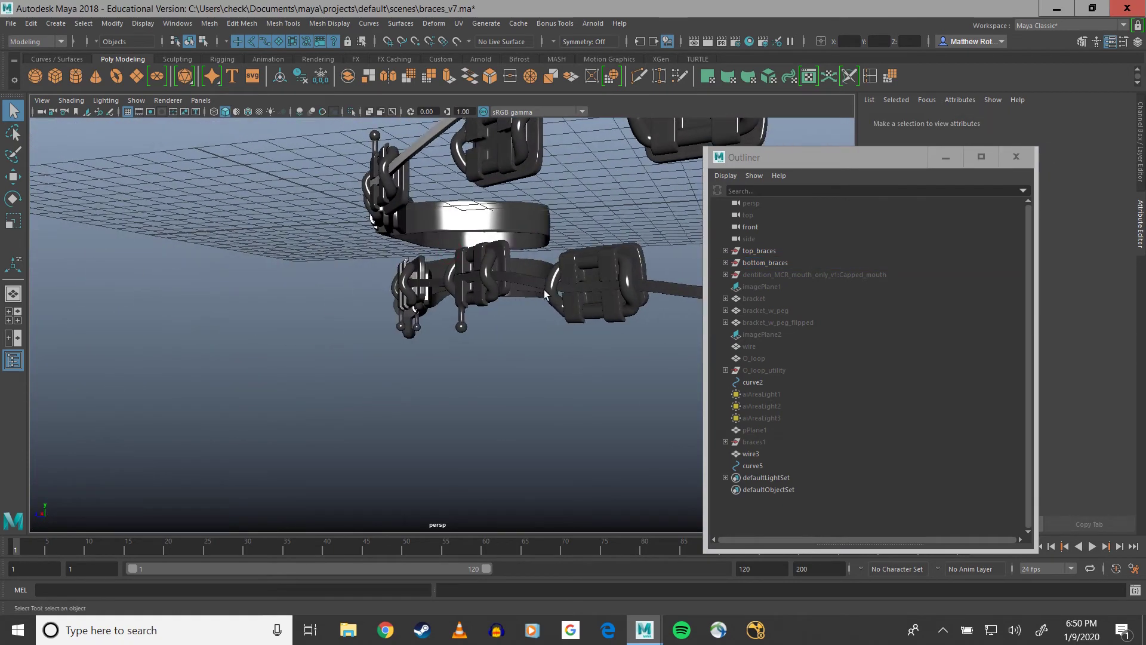
pyautogui.keyDown('alt'); pyautogui.moveTo(632, 320); pyautogui.dragTo(515, 314); pyautogui.keyUp('alt')
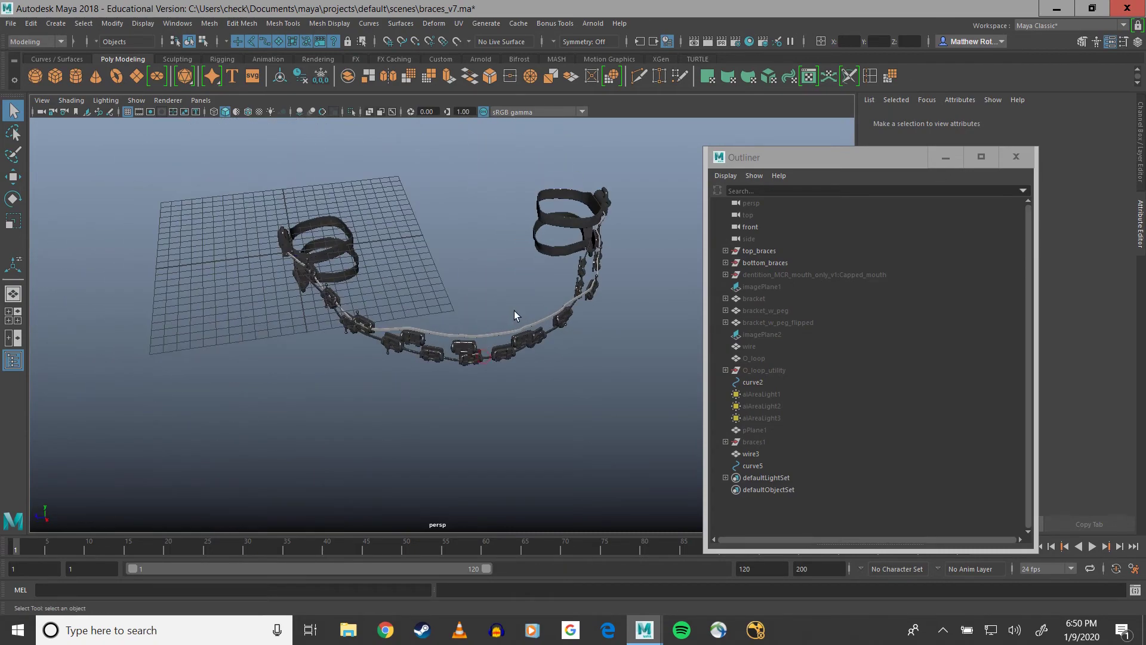
# Step: Show the dentition mouth model with its textures and examine how both arch wires run across the teeth
pyautogui.click(787, 274)
pyautogui.press('h')
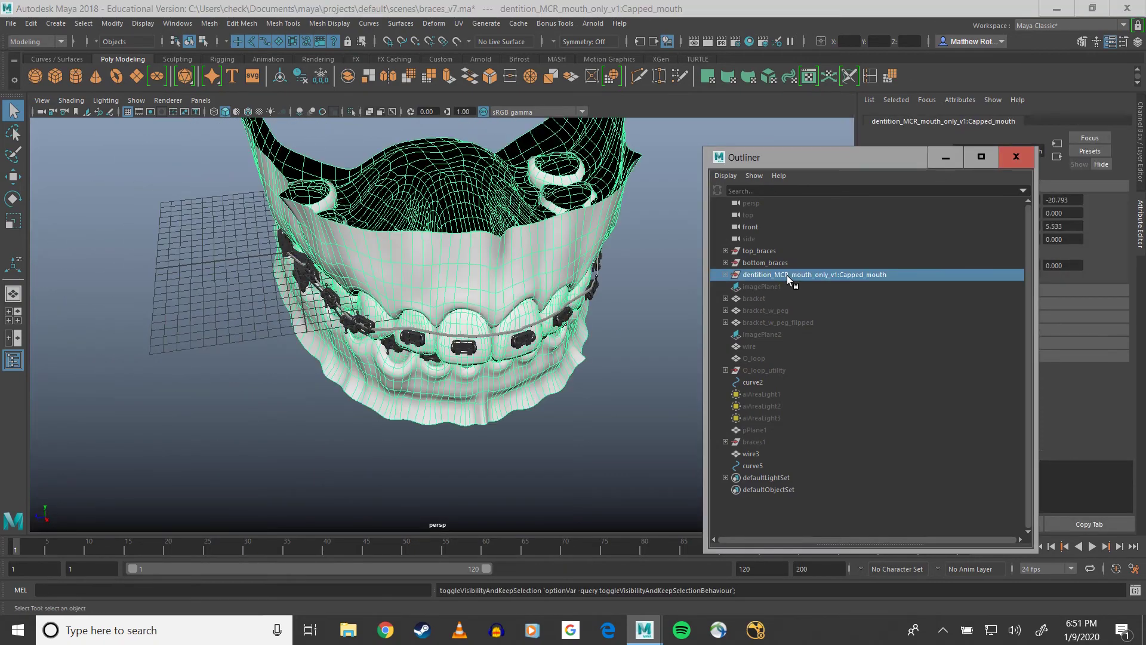
pyautogui.keyDown('alt'); pyautogui.moveTo(555, 263); pyautogui.dragTo(382, 325); pyautogui.keyUp('alt')
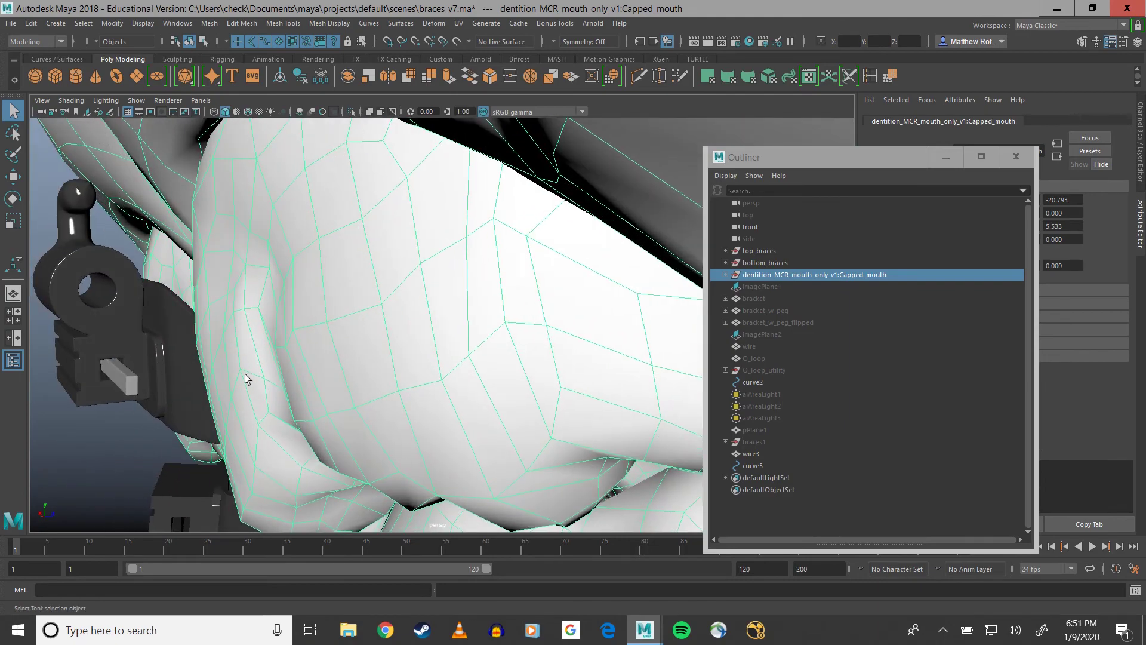
pyautogui.keyDown('alt'); pyautogui.moveTo(508, 362); pyautogui.dragTo(172, 361, button='right'); pyautogui.keyUp('alt')
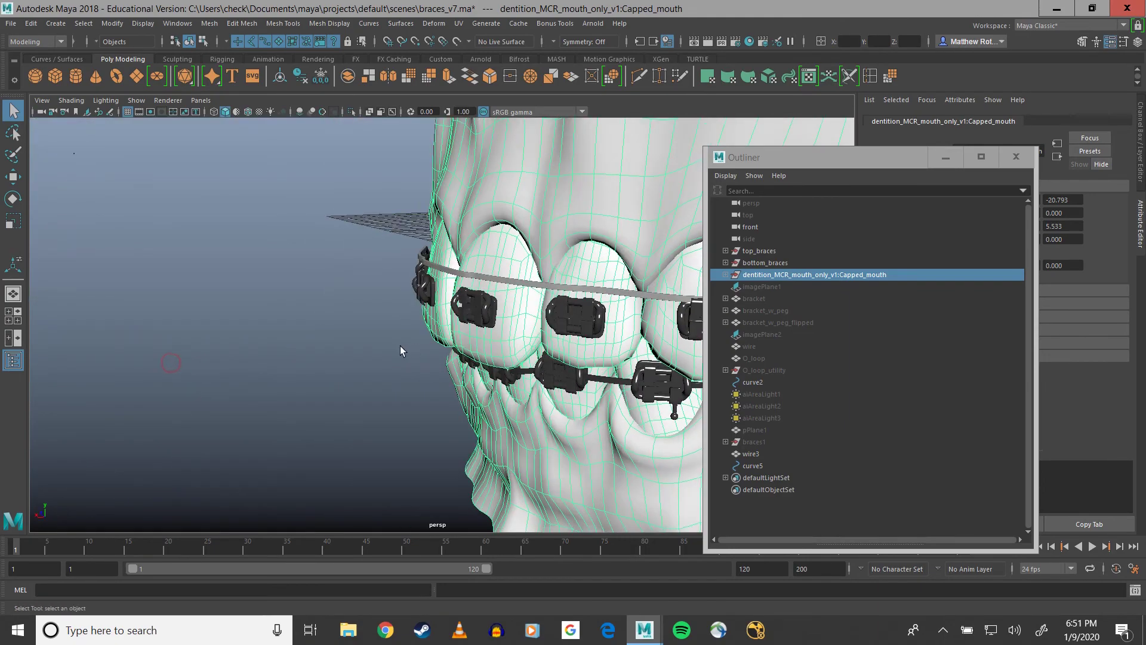
pyautogui.keyDown('alt'); pyautogui.moveTo(463, 368); pyautogui.dragTo(4, 337, button='middle'); pyautogui.keyUp('alt')
pyautogui.keyDown('alt'); pyautogui.moveTo(548, 296); pyautogui.dragTo(353, 287); pyautogui.keyUp('alt')
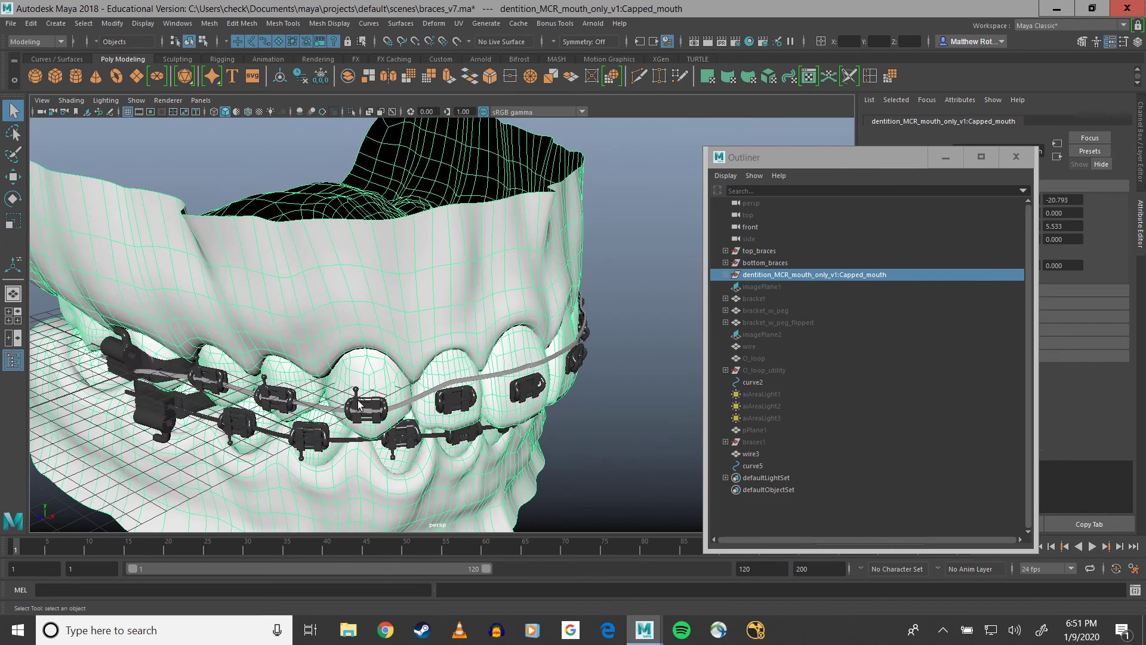
pyautogui.keyDown('alt'); pyautogui.moveTo(358, 404); pyautogui.dragTo(342, 385); pyautogui.keyUp('alt')
pyautogui.keyDown('alt'); pyautogui.moveTo(348, 430); pyautogui.dragTo(376, 272); pyautogui.keyUp('alt')
pyautogui.press('6')
pyautogui.scroll(5, 376, 272)
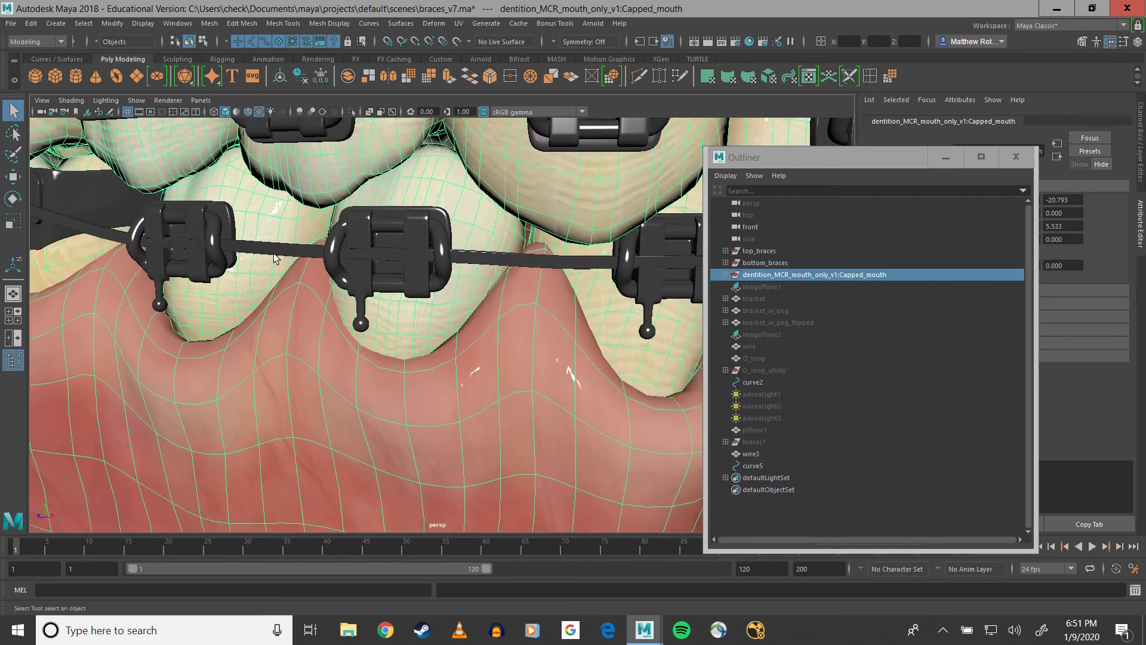
pyautogui.keyDown('alt'); pyautogui.moveTo(293, 225); pyautogui.dragTo(268, 316, button='middle'); pyautogui.keyUp('alt')
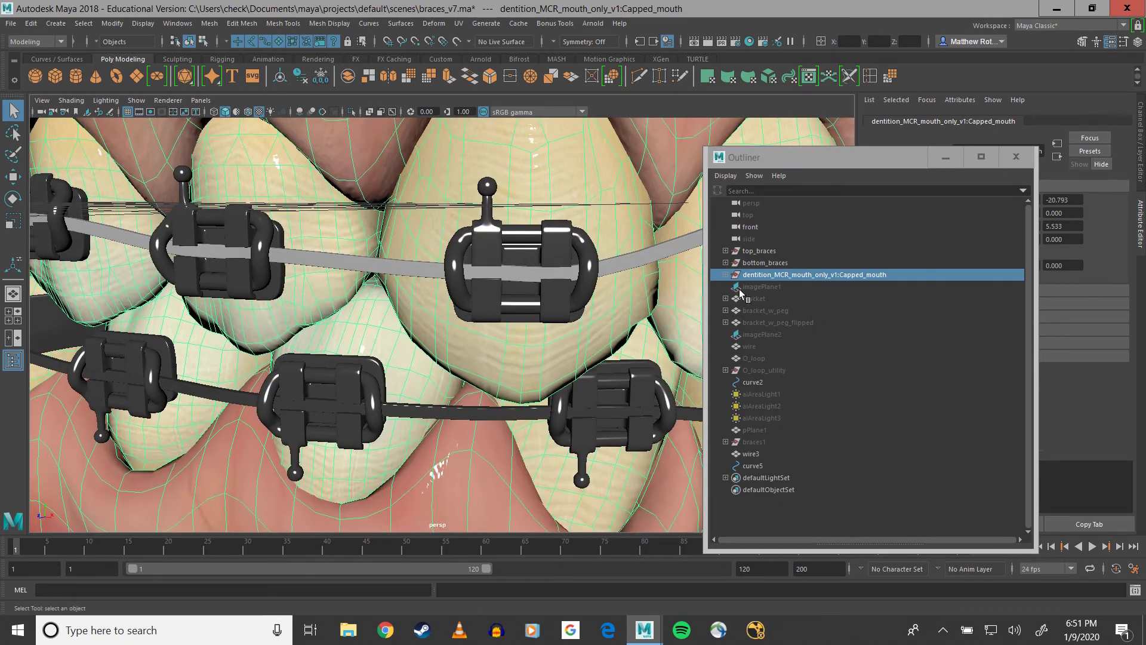
# Step: Hide the dentition mouth model and select the wire3 mesh in object mode
pyautogui.press('h')
pyautogui.rightClick(357, 263)
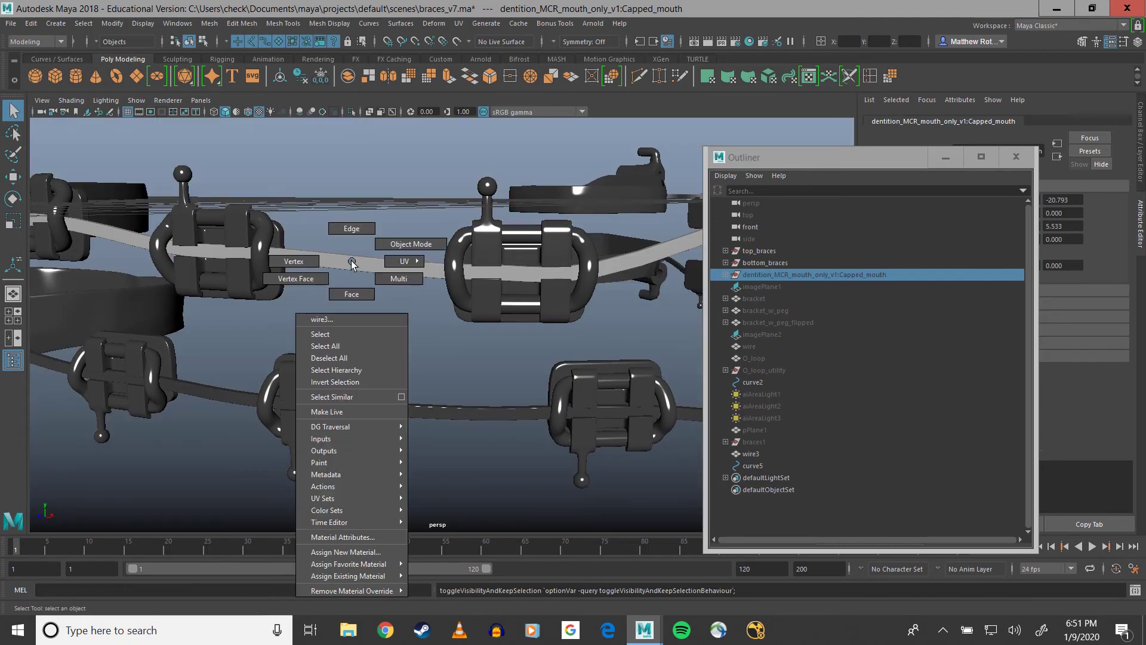
pyautogui.click(409, 241)
pyautogui.click(355, 263)
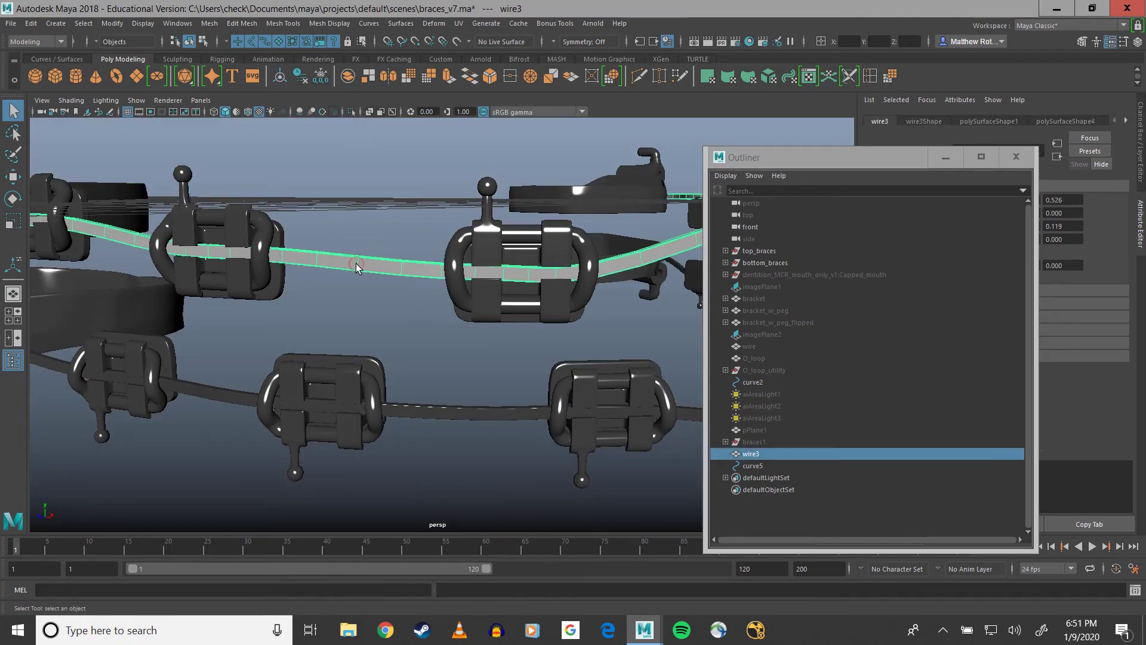
pyautogui.press('f')
pyautogui.keyDown('alt'); pyautogui.moveTo(352, 275); pyautogui.dragTo(320, 289); pyautogui.keyUp('alt')
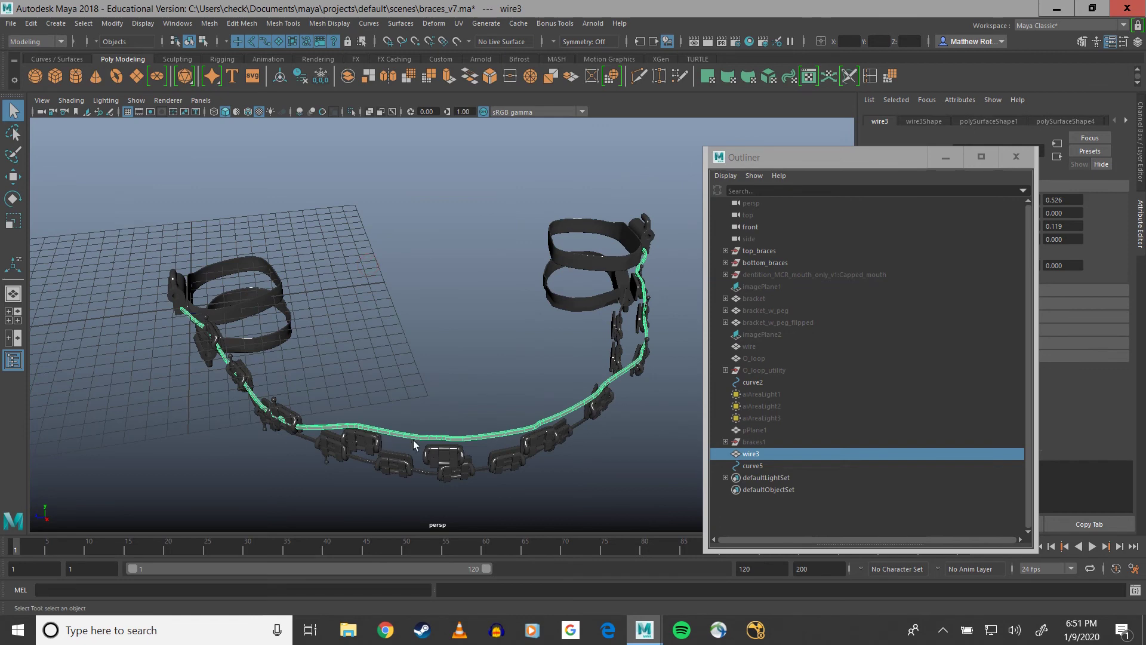
pyautogui.keyDown('alt'); pyautogui.moveTo(615, 303); pyautogui.dragTo(338, 297); pyautogui.keyUp('alt')
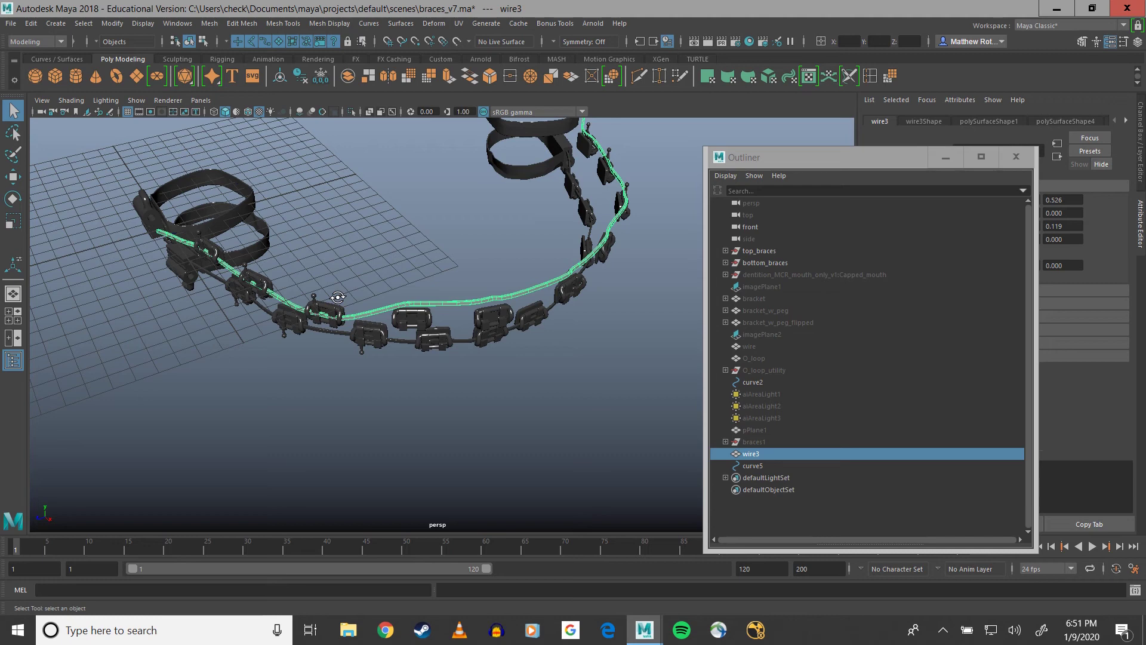
pyautogui.keyDown('alt'); pyautogui.moveTo(272, 332); pyautogui.dragTo(375, 292, button='right'); pyautogui.keyUp('alt')
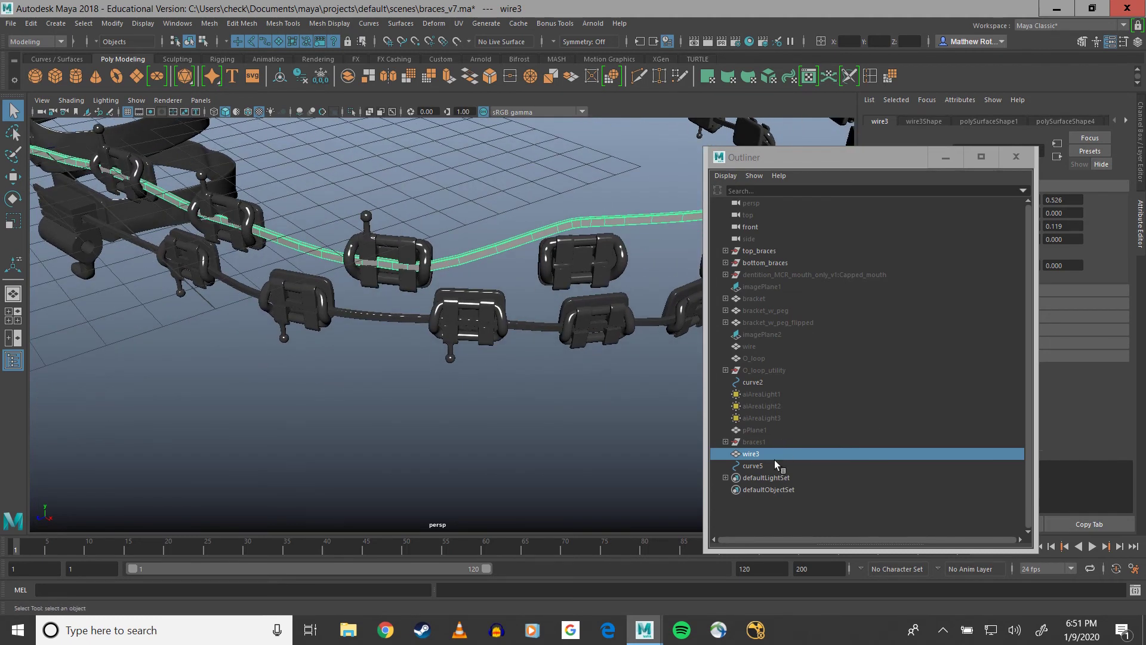
# Step: Add curve5 to the wire3 selection and try moving the wire and its curve together
pyautogui.keyDown('shift'); pyautogui.click(755, 468); pyautogui.keyUp('shift')
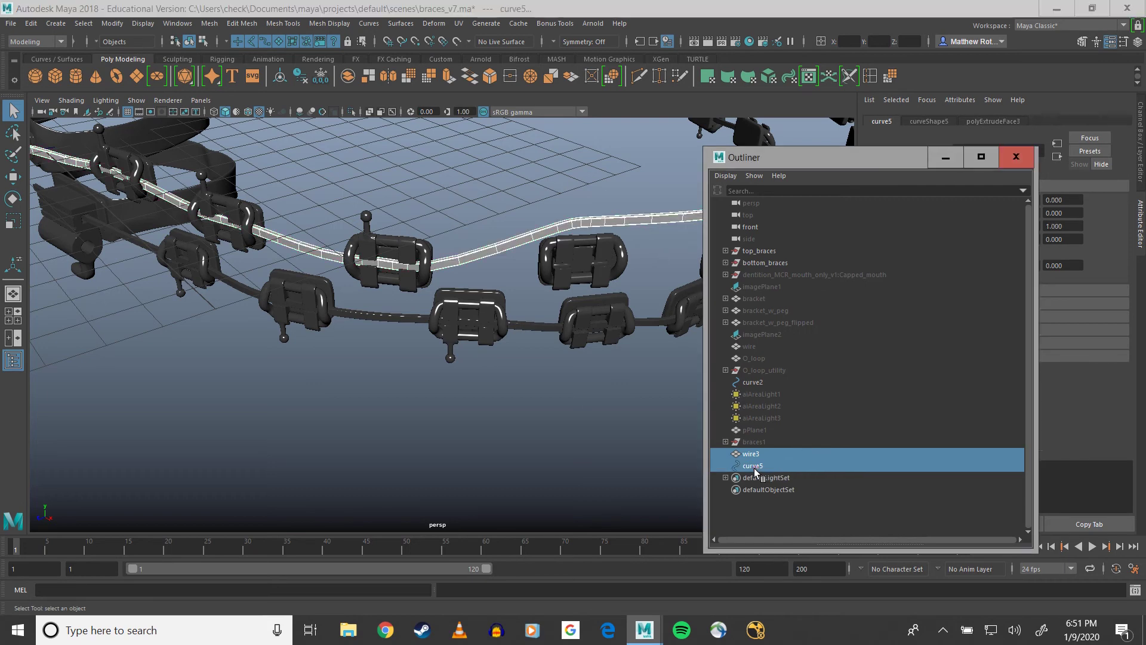
pyautogui.scroll(-5, 516, 346)
pyautogui.keyDown('alt'); pyautogui.moveTo(515, 346); pyautogui.dragTo(418, 354); pyautogui.keyUp('alt')
pyautogui.press('w')
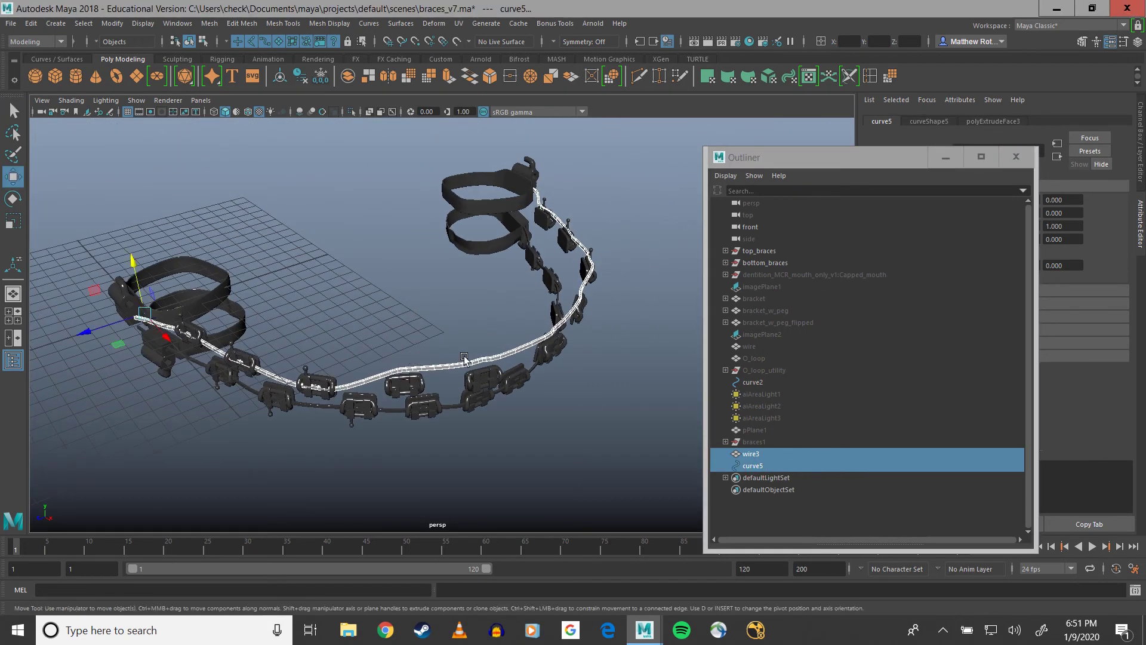
pyautogui.moveTo(122, 341); pyautogui.dragTo(167, 379)
pyautogui.hotkey('ctrl', 'z')
# Step: Try duplicating wire3 and lifting the copy away from the brackets
pyautogui.scroll(5, 468, 417)
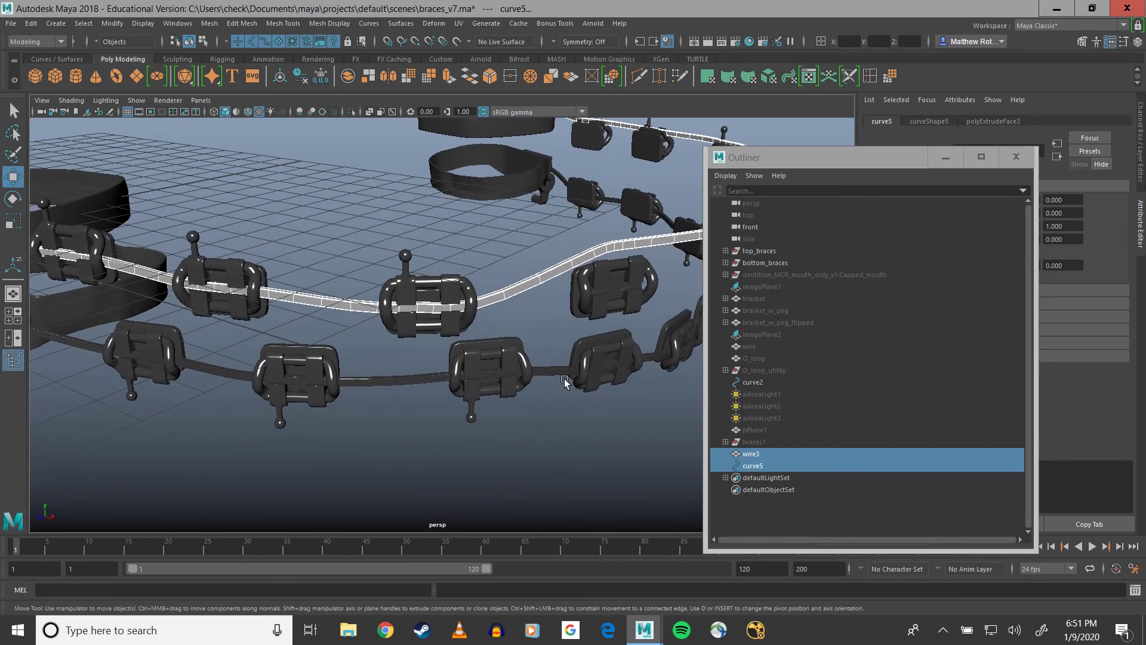
pyautogui.click(746, 456)
pyautogui.keyDown('alt'); pyautogui.moveTo(610, 358); pyautogui.dragTo(567, 373); pyautogui.keyUp('alt')
pyautogui.hotkey('ctrl', 'd')
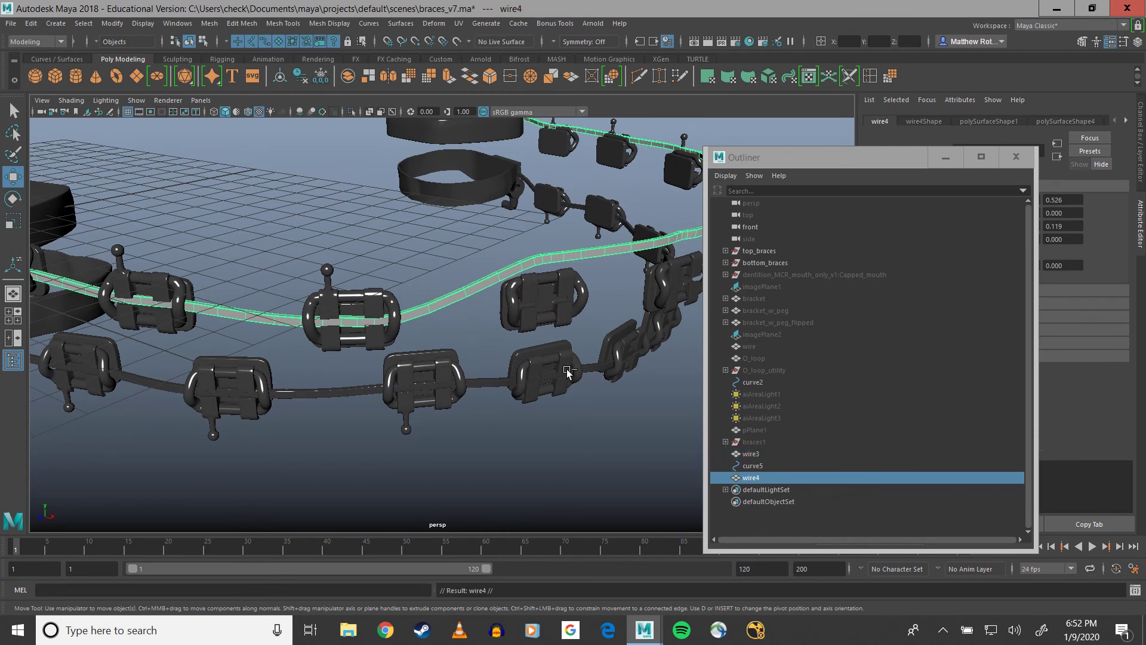
pyautogui.press('f')
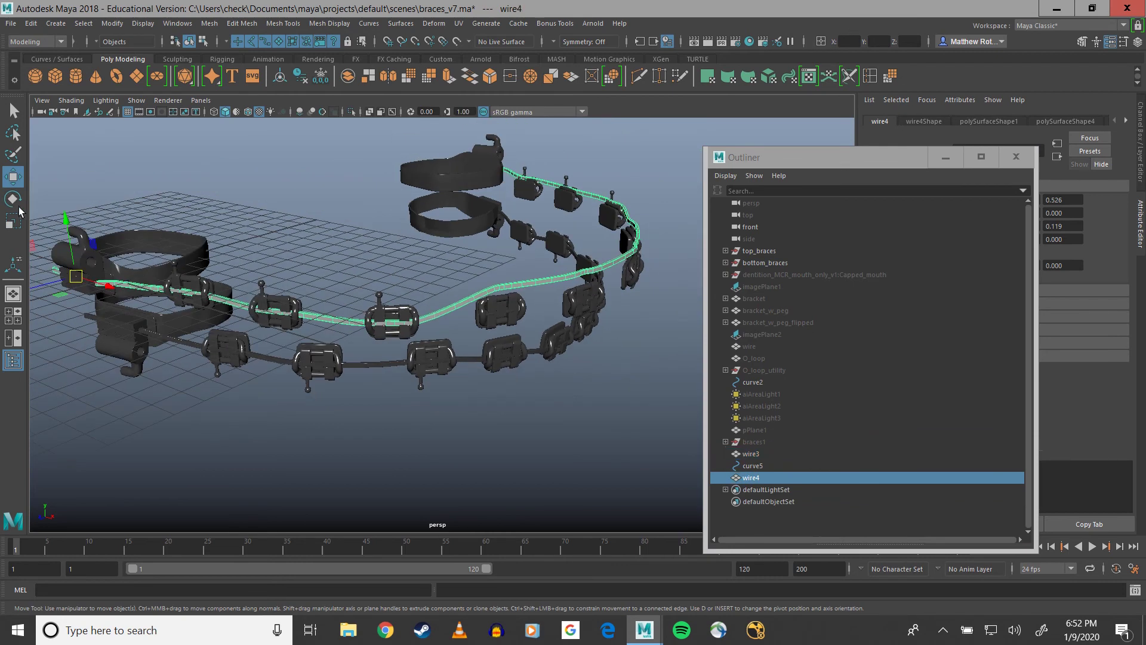
pyautogui.moveTo(62, 222); pyautogui.dragTo(64, 132)
pyautogui.keyDown('alt'); pyautogui.moveTo(176, 216); pyautogui.dragTo(329, 245, button='middle'); pyautogui.keyUp('alt')
pyautogui.moveTo(235, 228); pyautogui.dragTo(328, 306)
pyautogui.hotkey('ctrl', 'z')
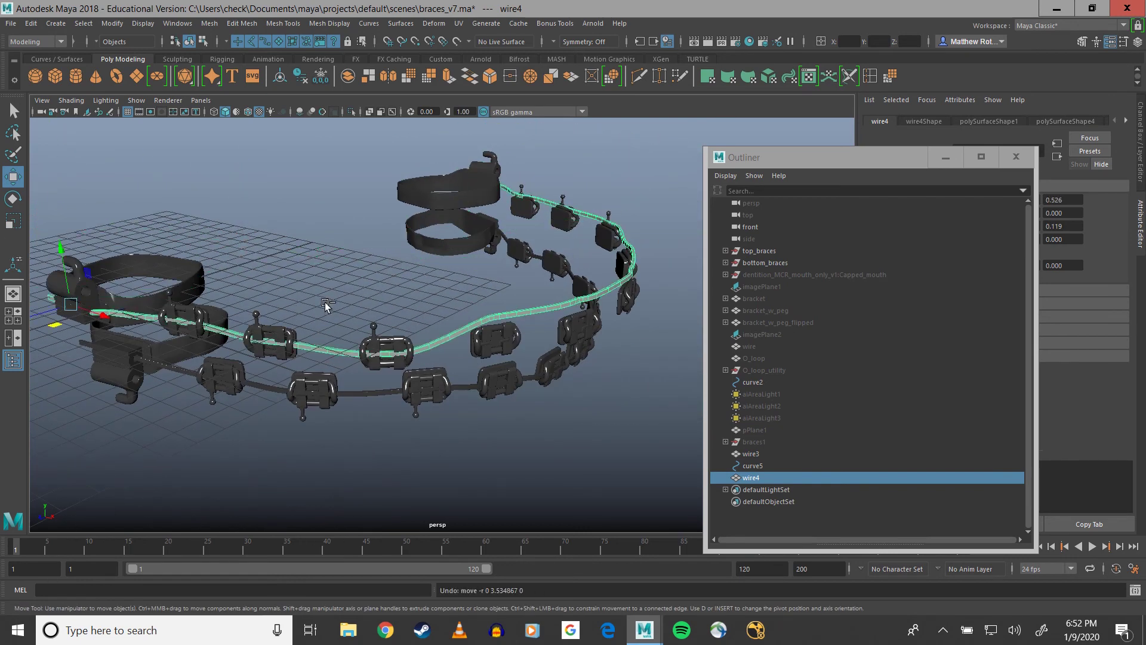
pyautogui.hotkey('ctrl', 'z')
# Step: Delete the construction history of wire3 to detach the wire from its curve
pyautogui.click(749, 454)
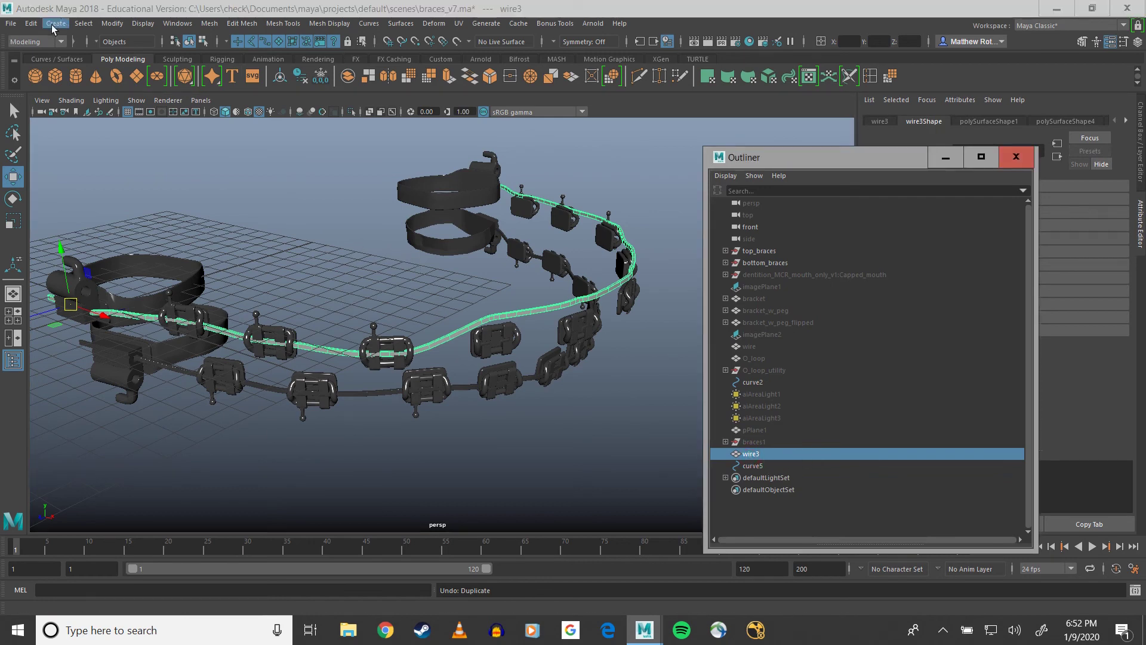
pyautogui.click(31, 24)
pyautogui.moveTo(109, 164)
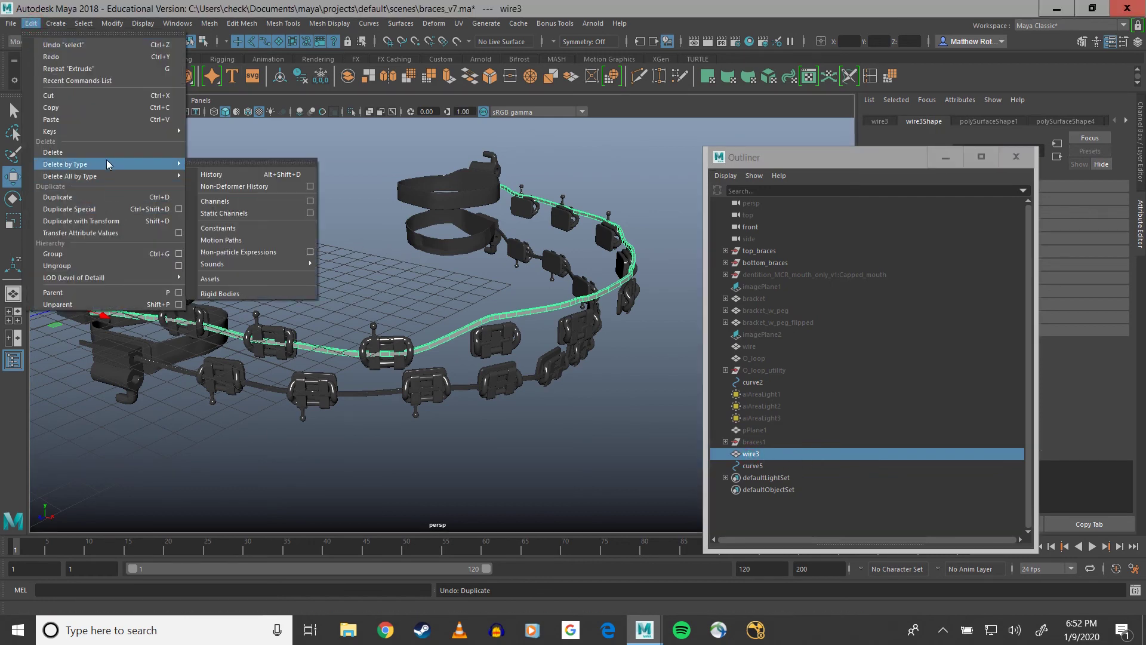
pyautogui.click(234, 173)
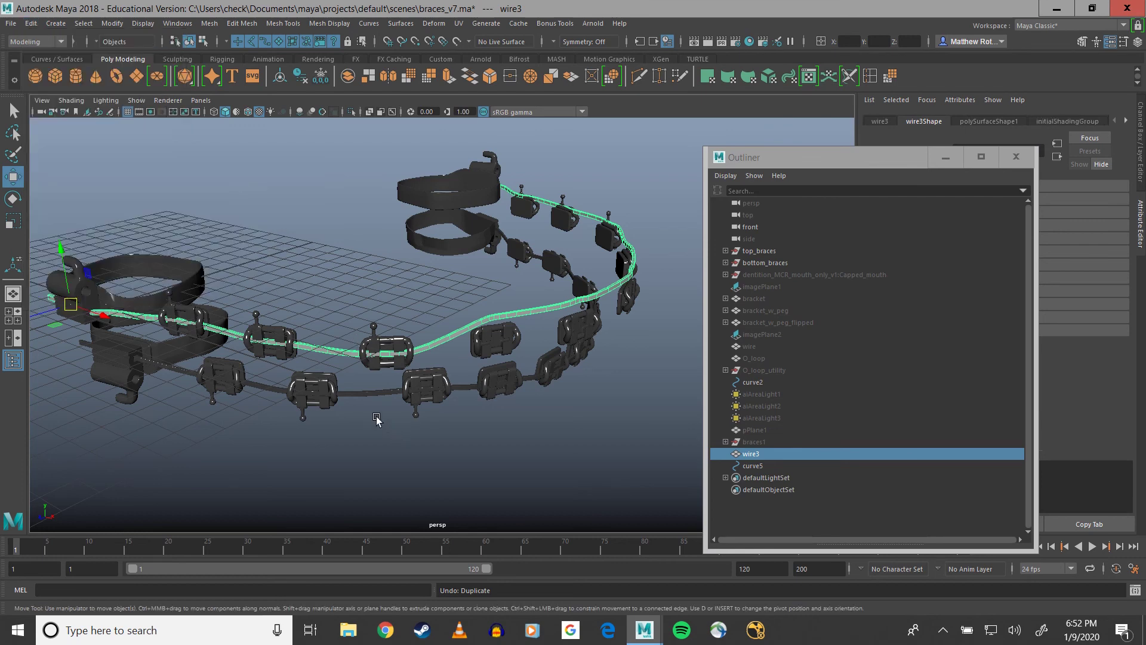
# Step: Try moving wire3 up off the brackets and rotating it independently of the curve
pyautogui.moveTo(57, 253); pyautogui.dragTo(57, 215)
pyautogui.press('f')
pyautogui.moveTo(205, 278); pyautogui.dragTo(126, 304)
pyautogui.press('e')
pyautogui.moveTo(170, 273); pyautogui.dragTo(152, 256)
pyautogui.hotkey('ctrl', 'z')
pyautogui.hotkey('ctrl', 'z')
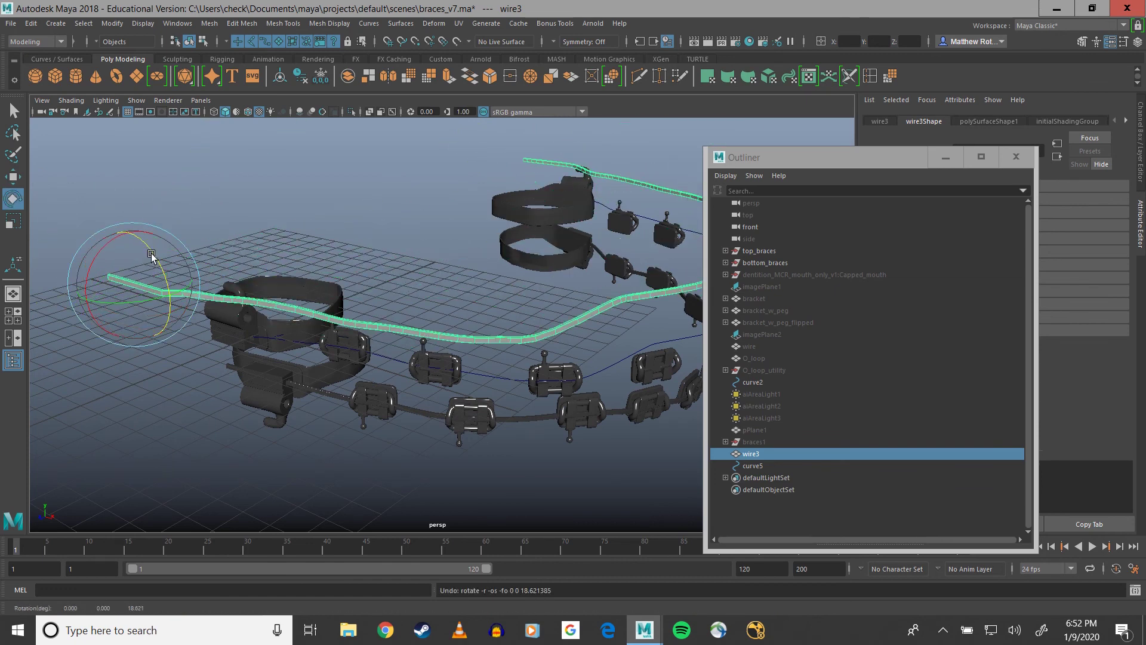
# Step: Show the dentition mouth model with both sets of braces and clear the selection
pyautogui.scroll(-6, 471, 265)
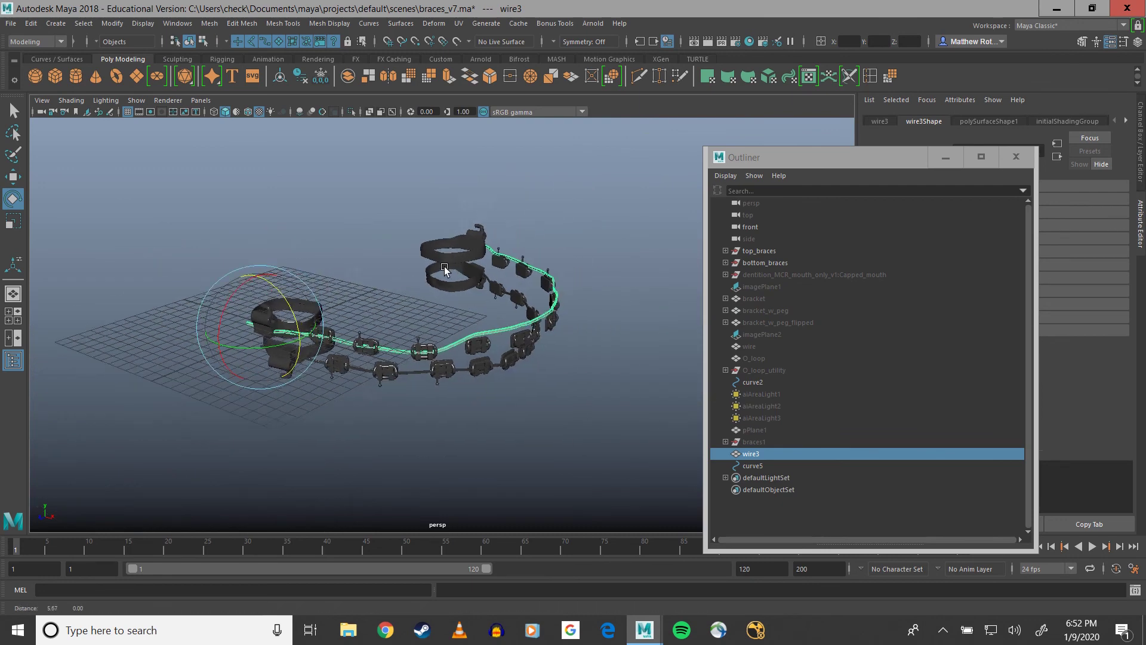
pyautogui.click(812, 275)
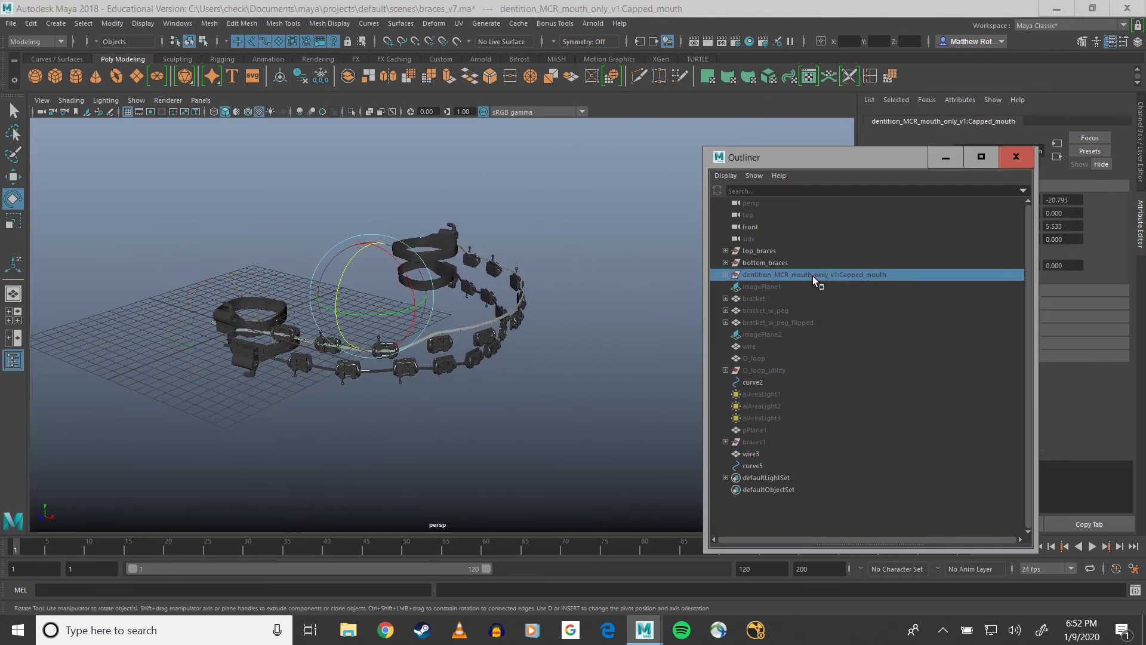
pyautogui.press('h')
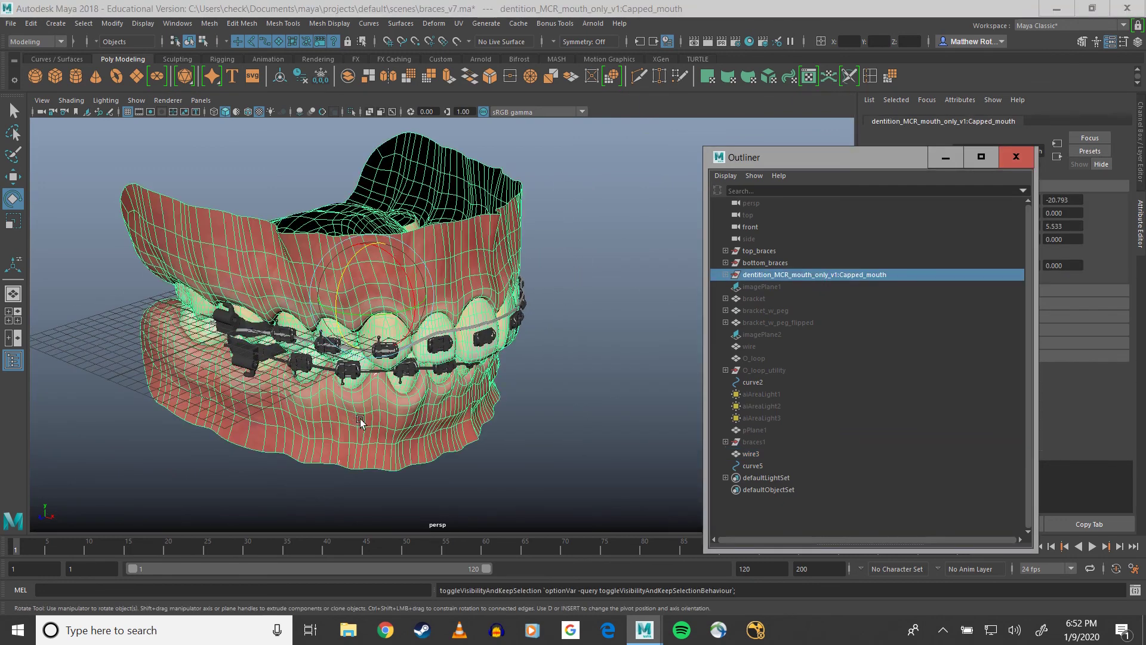
pyautogui.keyDown('alt'); pyautogui.moveTo(360, 418); pyautogui.dragTo(406, 389); pyautogui.keyUp('alt')
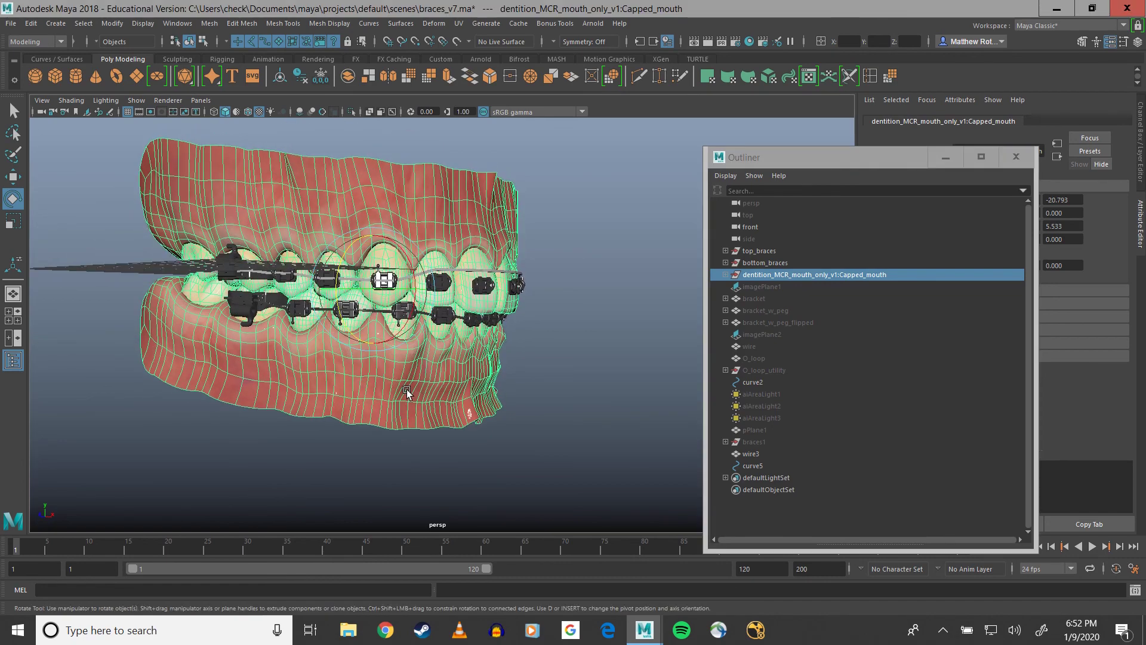
pyautogui.keyDown('alt'); pyautogui.moveTo(285, 201); pyautogui.dragTo(382, 279, button='middle'); pyautogui.keyUp('alt')
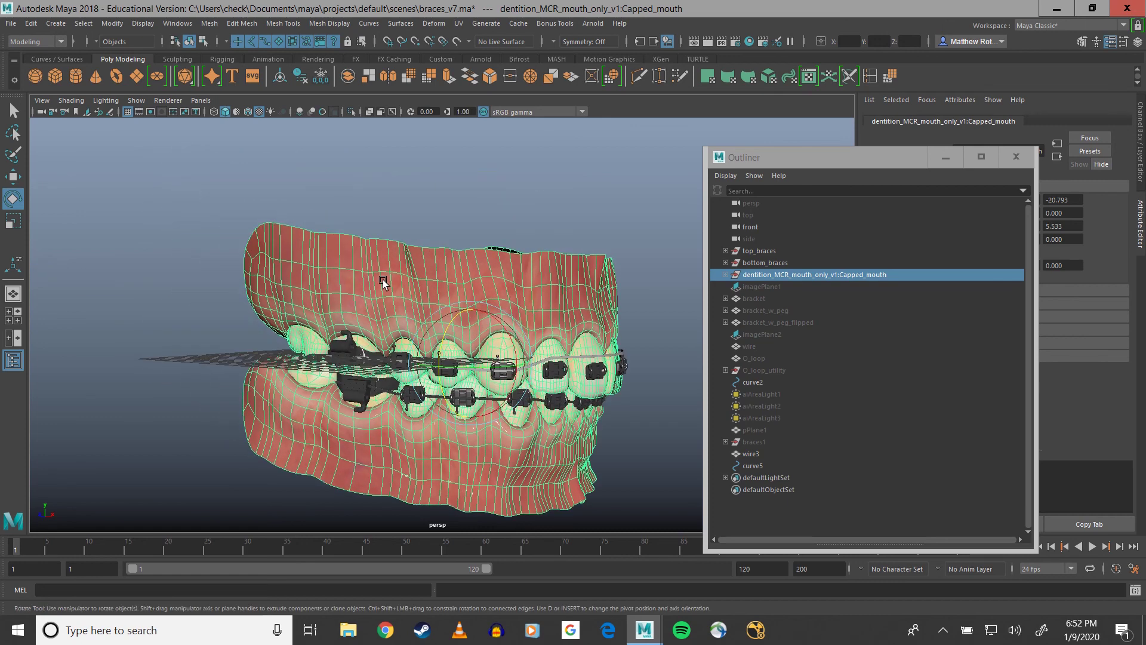
pyautogui.click(232, 285)
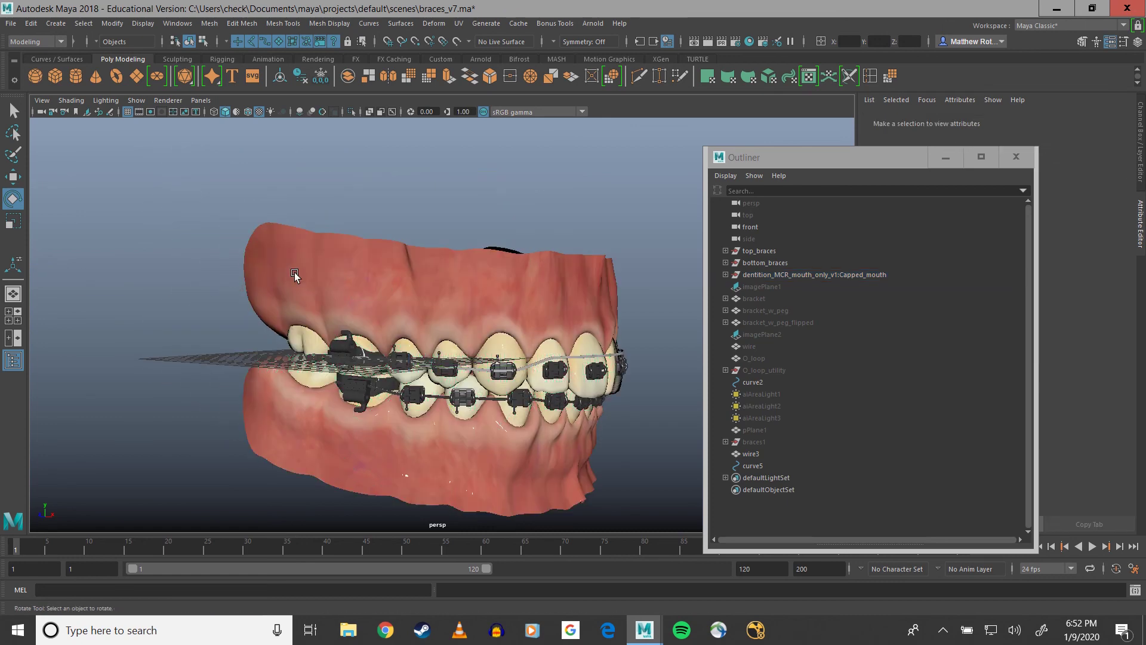